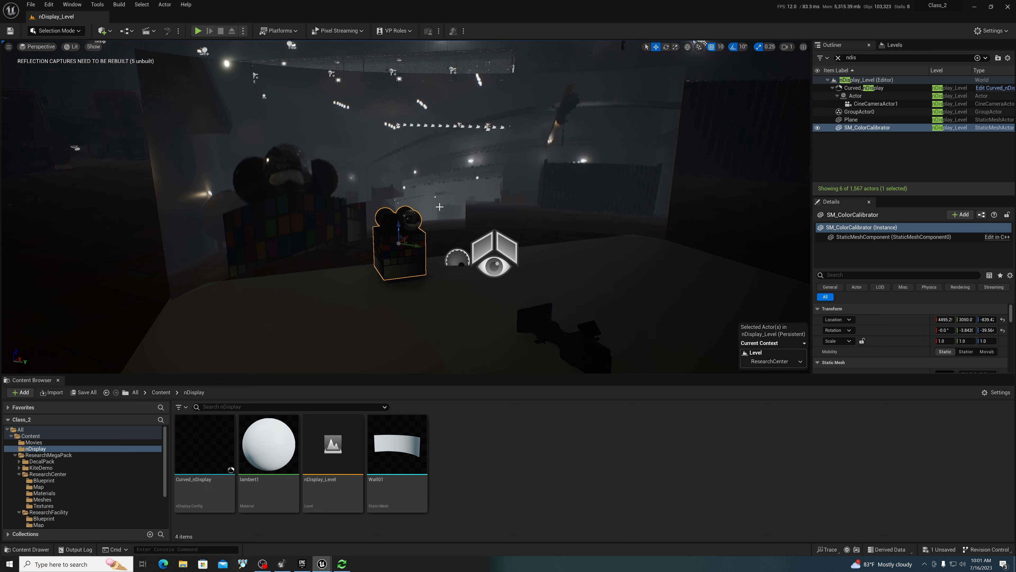
Step: Reposition SM_ColorCalibrator on the stage in front of the curved wall, at about X 4485, Y 3210, Z -879
drag(407, 236, 454, 238)
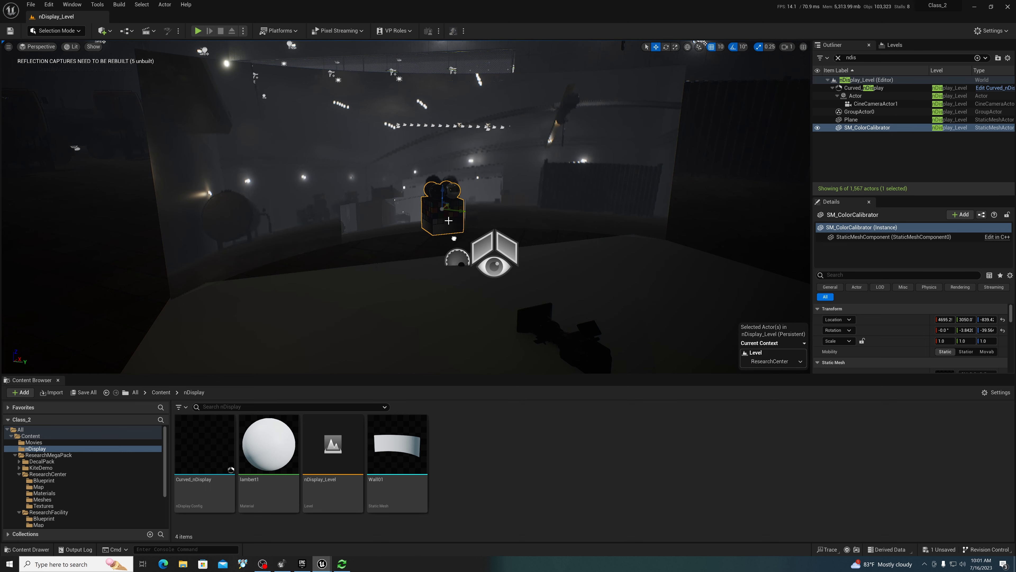
drag(442, 190, 581, 258)
key(d)
right_drag(594, 256, 564, 256)
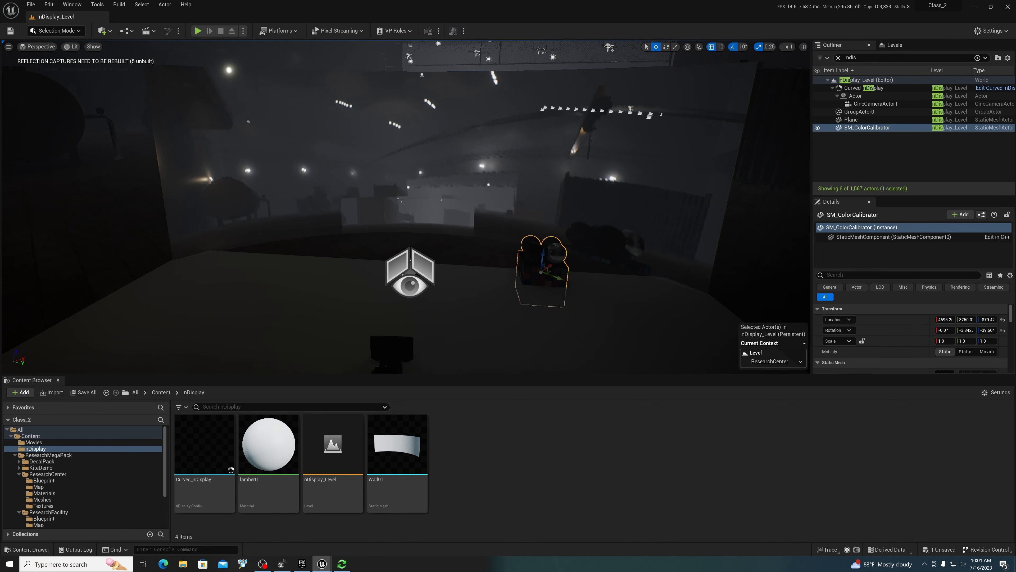
drag(552, 264, 435, 332)
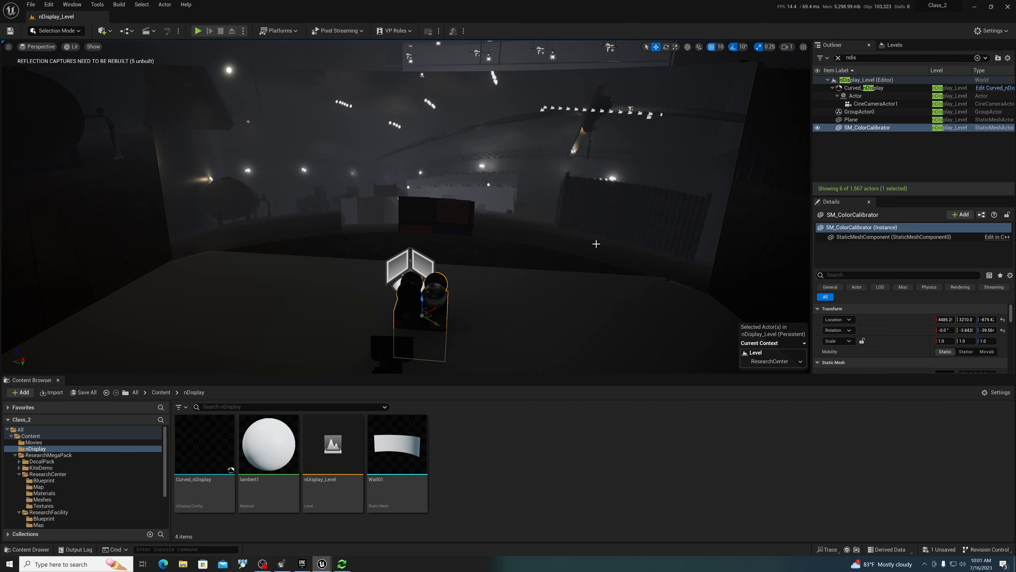
scroll(596, 244, down, 6)
scroll(302, 210, up, 5)
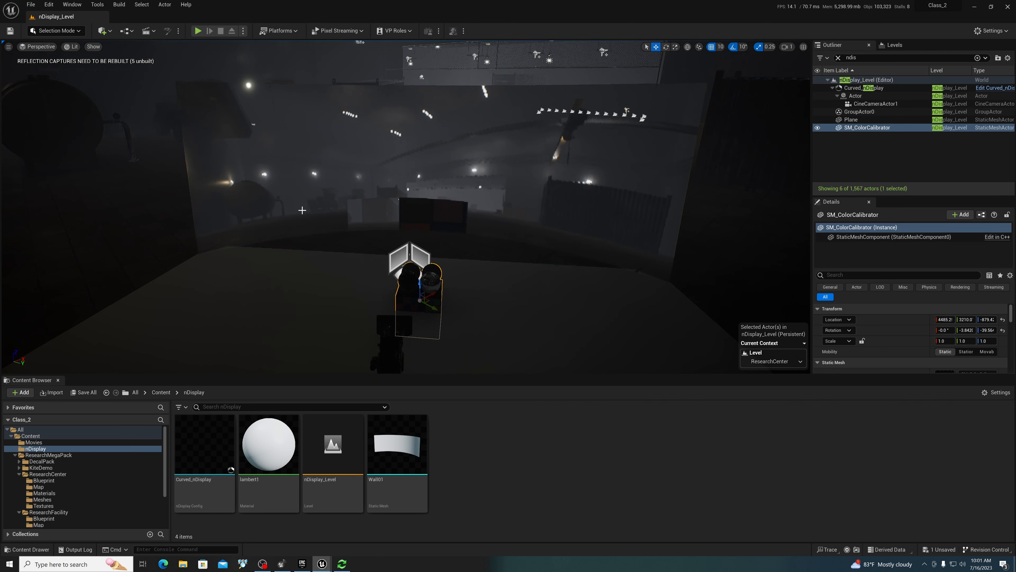
Step: Shift the grouped Curved_nDisplay wall and floor Plane slightly up and down, and reset their rotation to zero
click(356, 168)
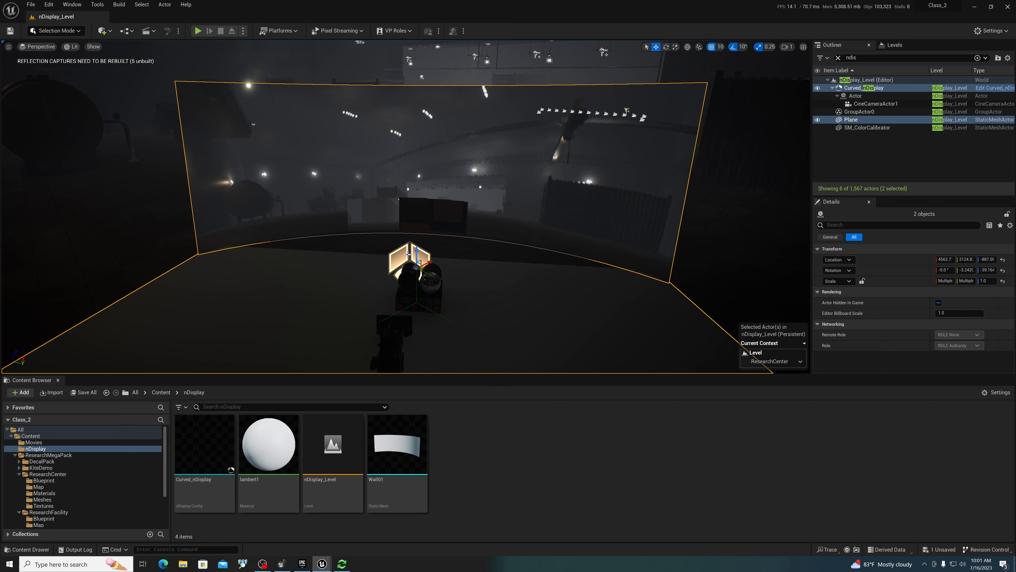
click(436, 288)
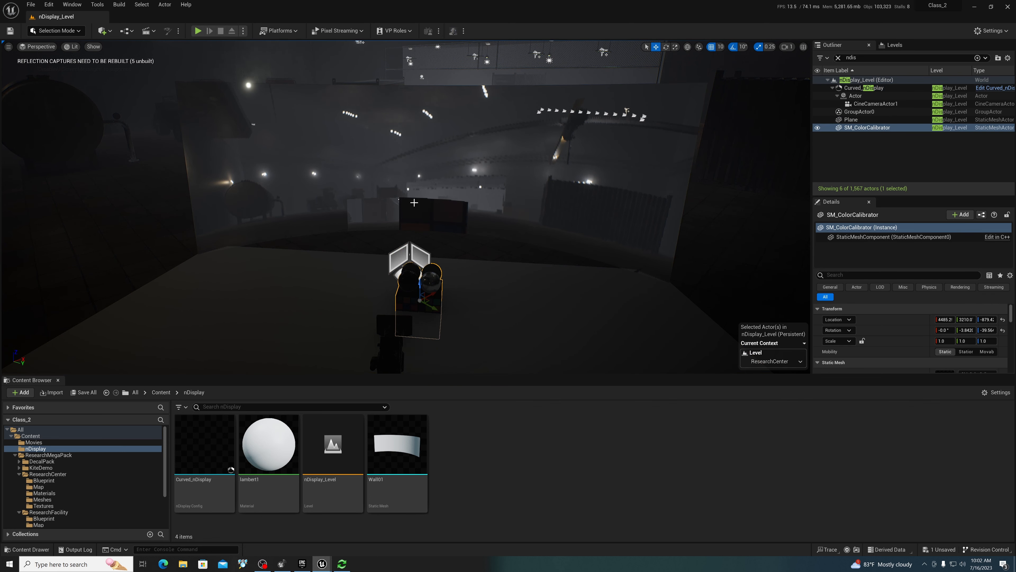
click(457, 173)
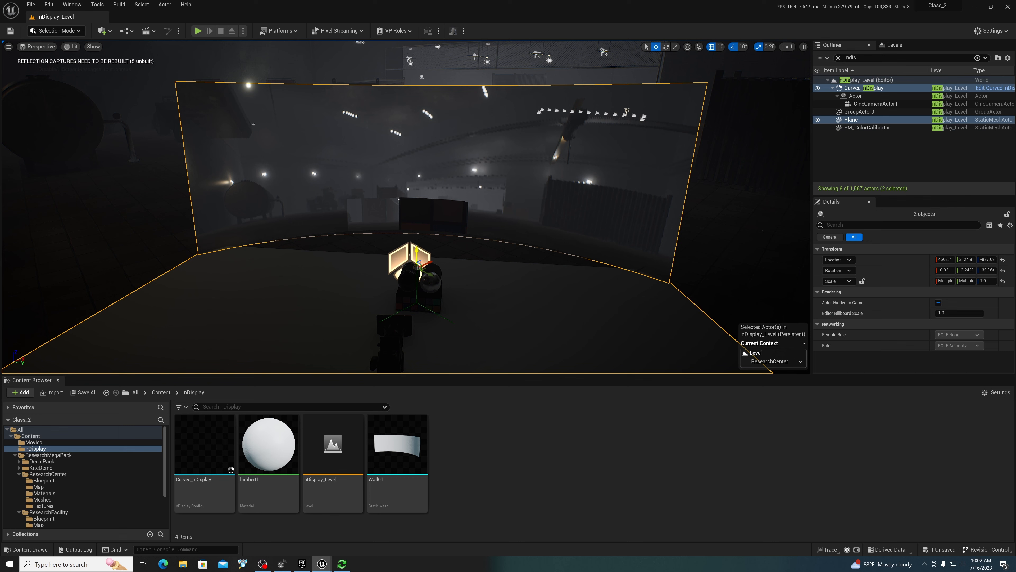
drag(416, 256, 417, 261)
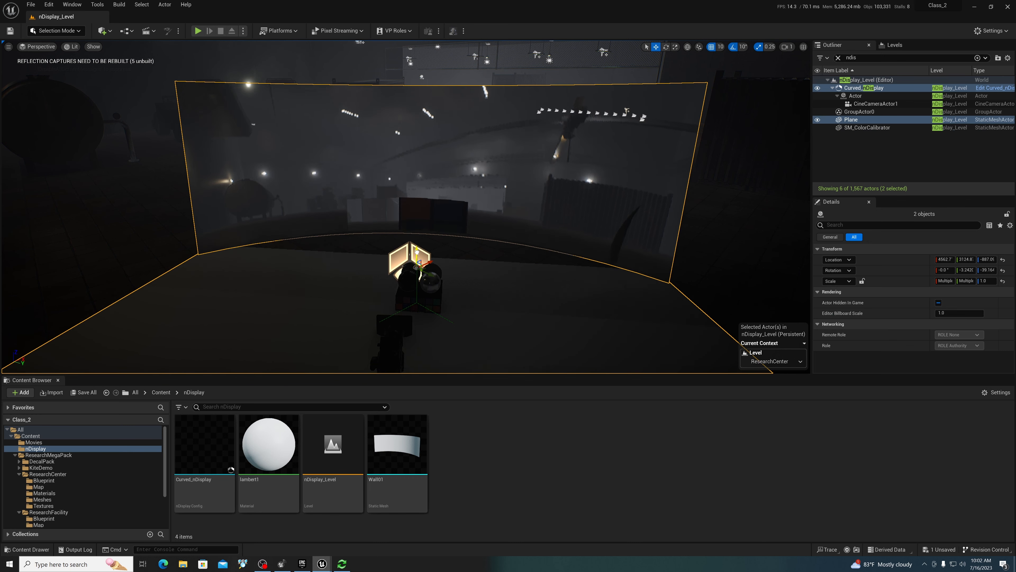
drag(417, 256, 416, 252)
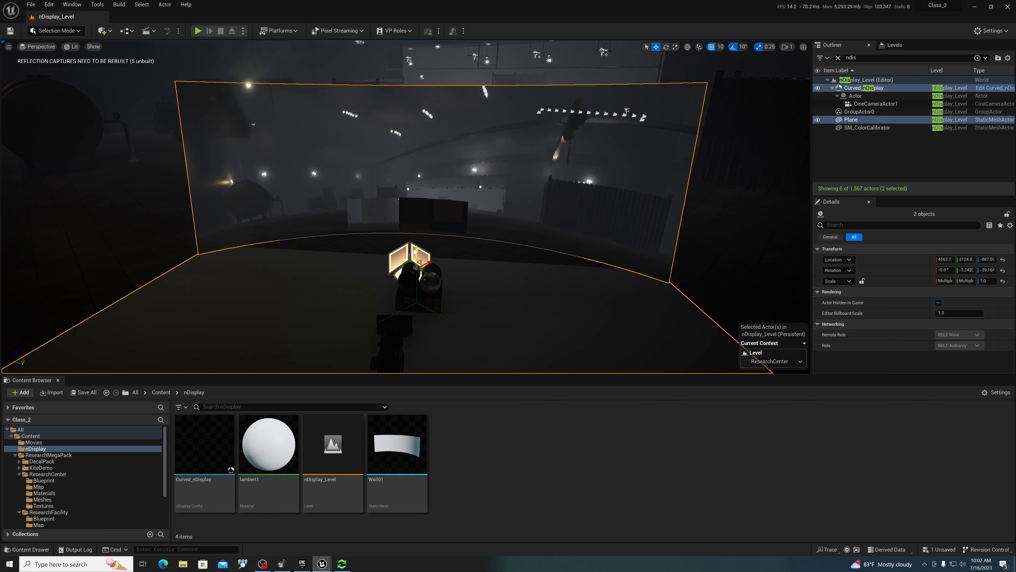
drag(415, 251, 415, 254)
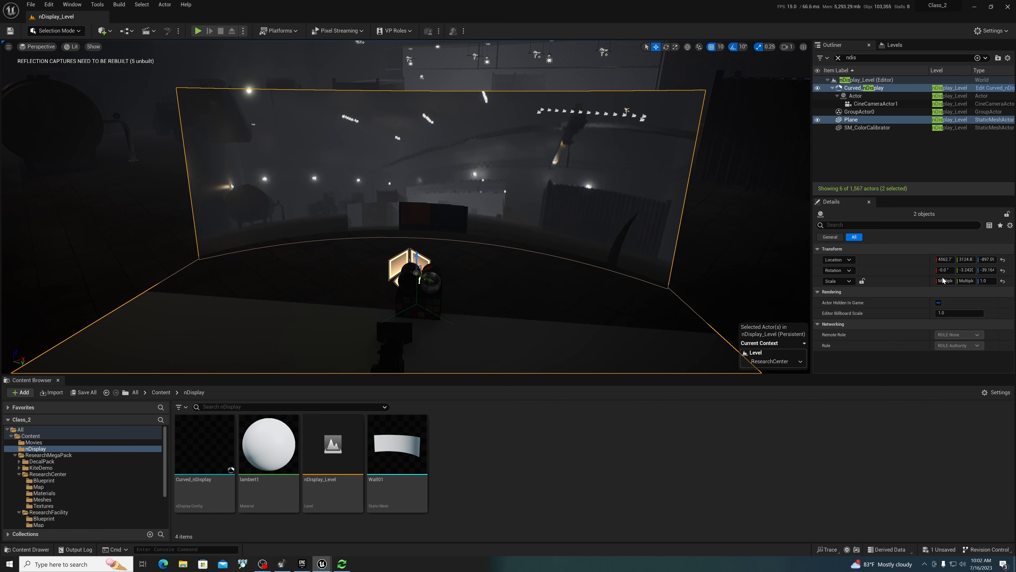
click(1003, 271)
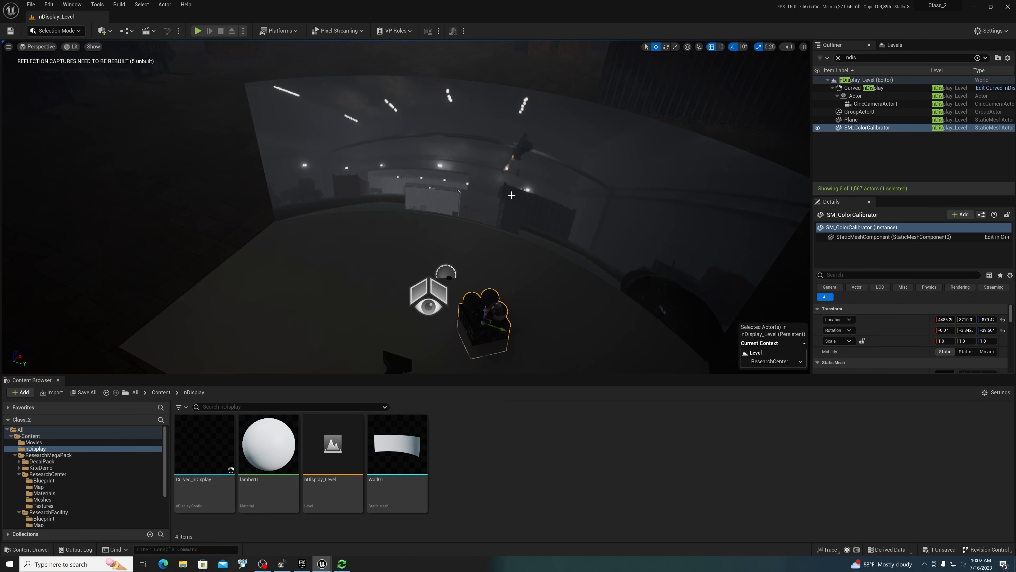
Step: Select all nDisplay_Level actors, from Curved_nDisplay to SM_ColorCalibrator, and move the stage to another open area of the research center
click(549, 178)
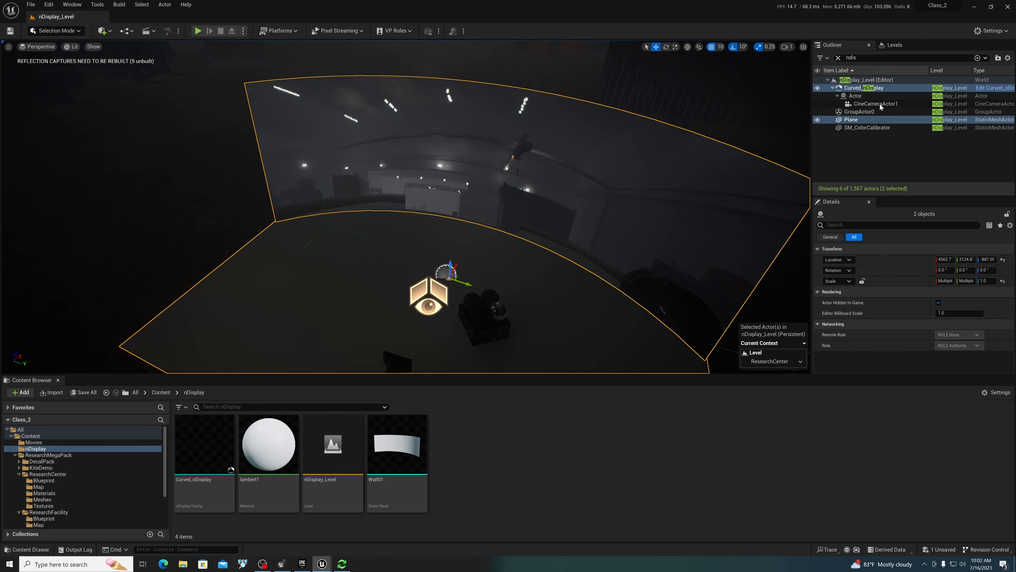
click(856, 89)
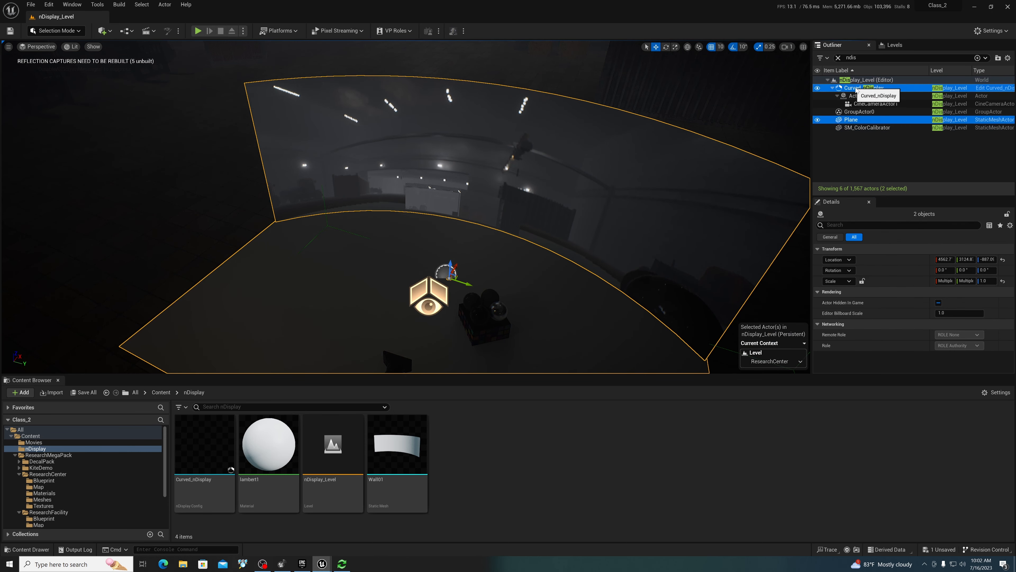
shift+click(855, 128)
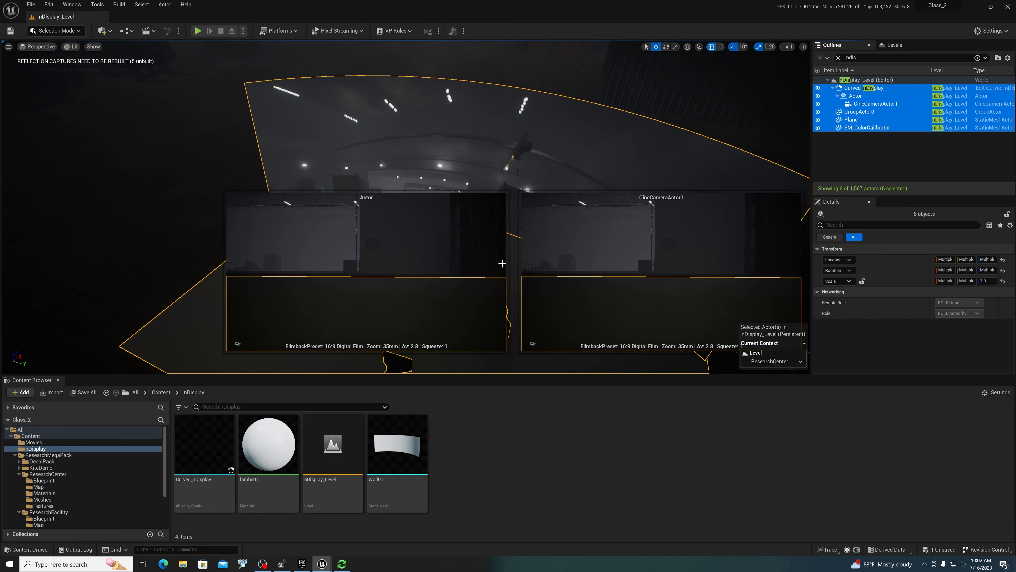
key(s)
right_drag(510, 242, 698, 115)
key(s)
key(w)
key(s)
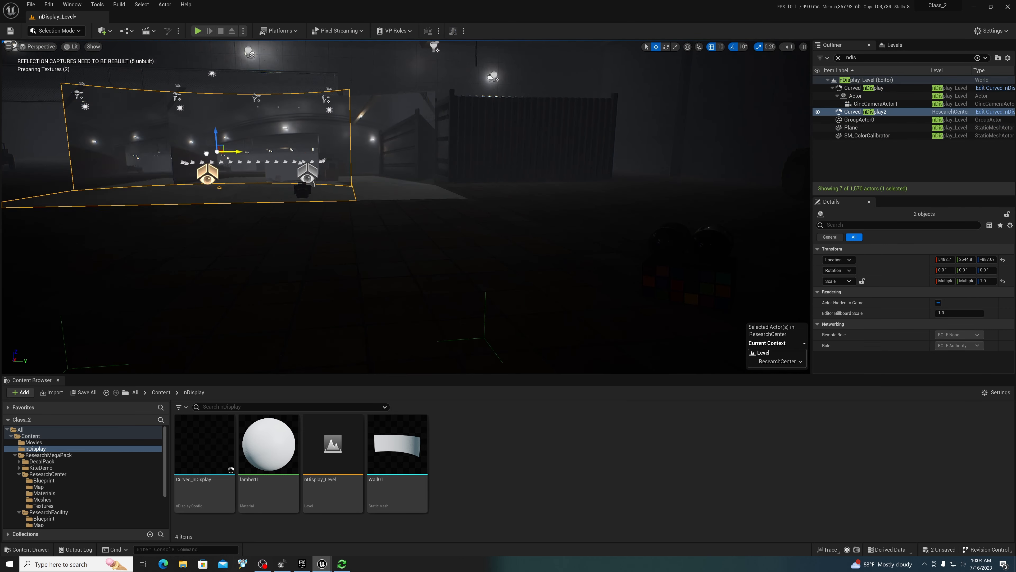
drag(236, 157, 325, 186)
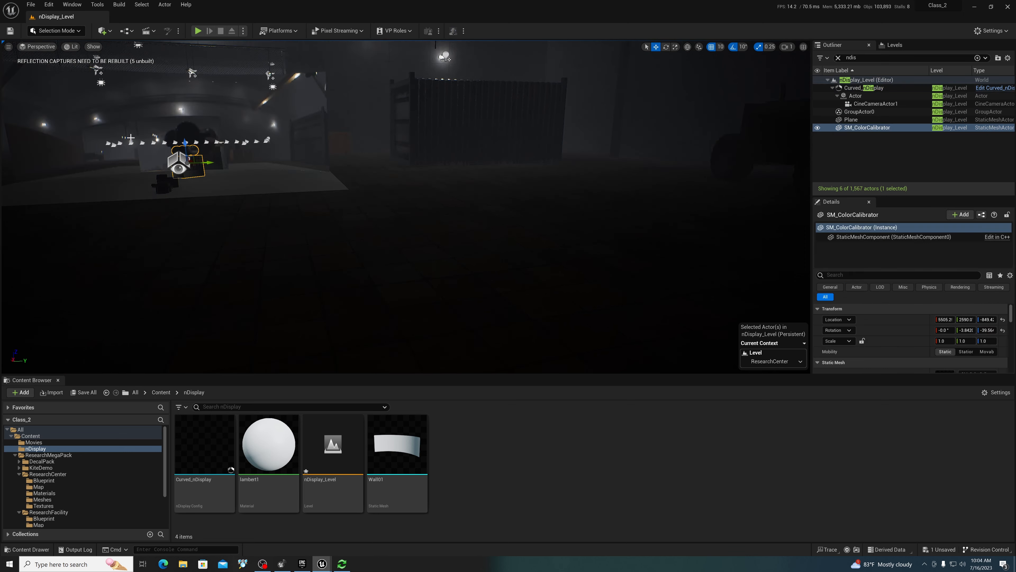
Step: Frame the relocated stage in the viewport and save the unsaved changes to nDisplay_Level
right_drag(530, 235, 530, 234)
middle_drag(406, 207, 341, 194)
click(278, 347)
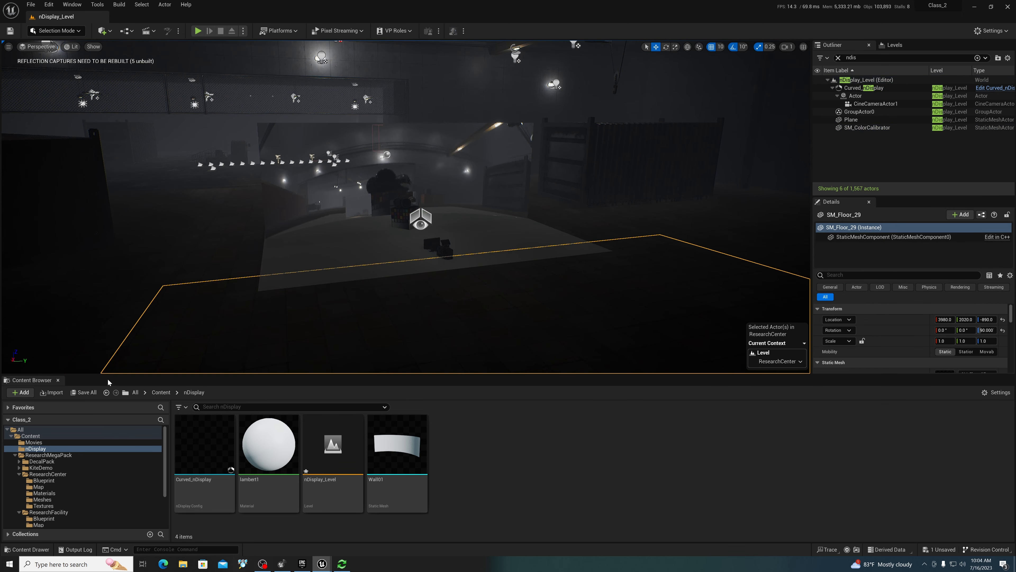
click(85, 392)
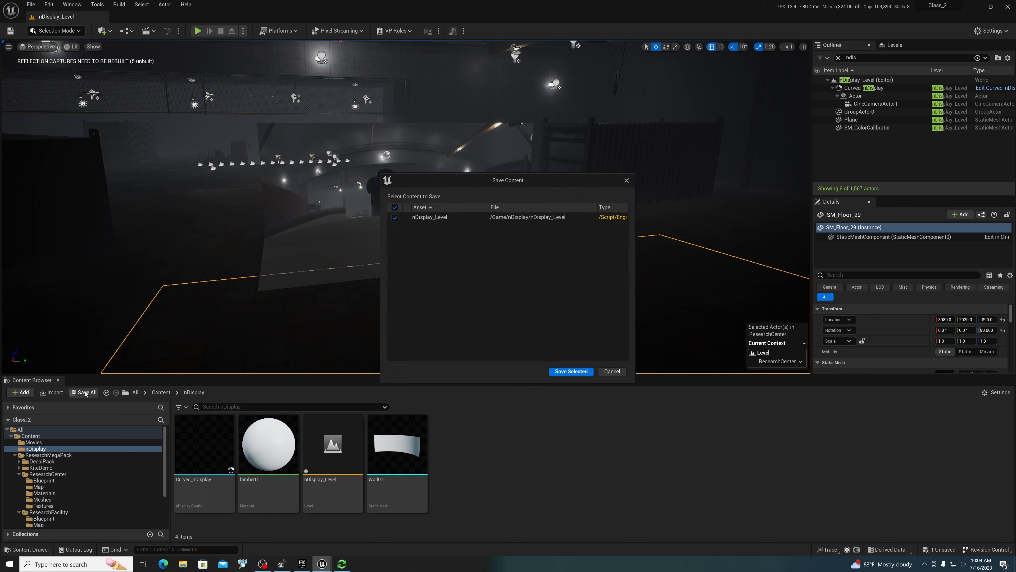
click(585, 370)
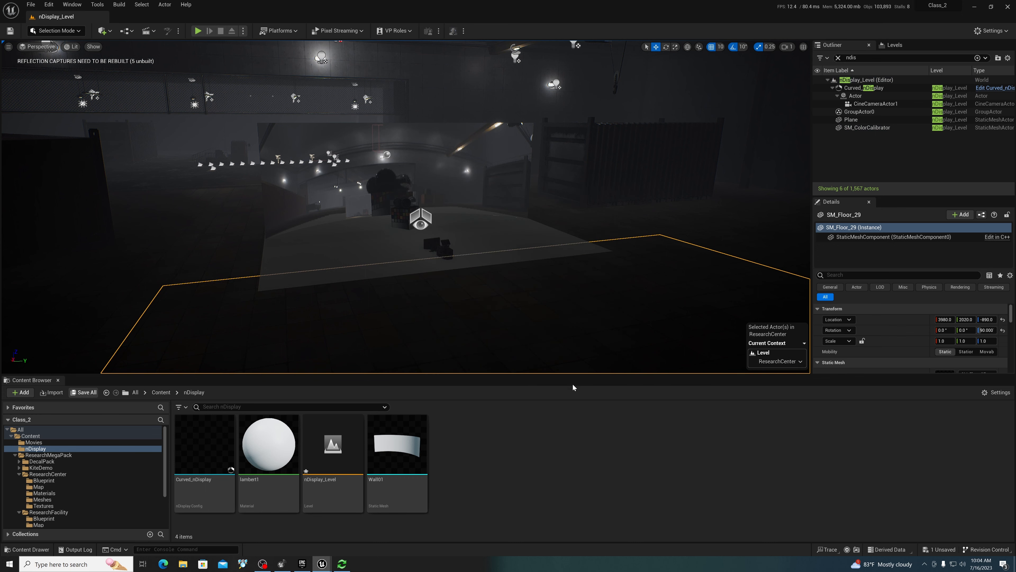
click(438, 246)
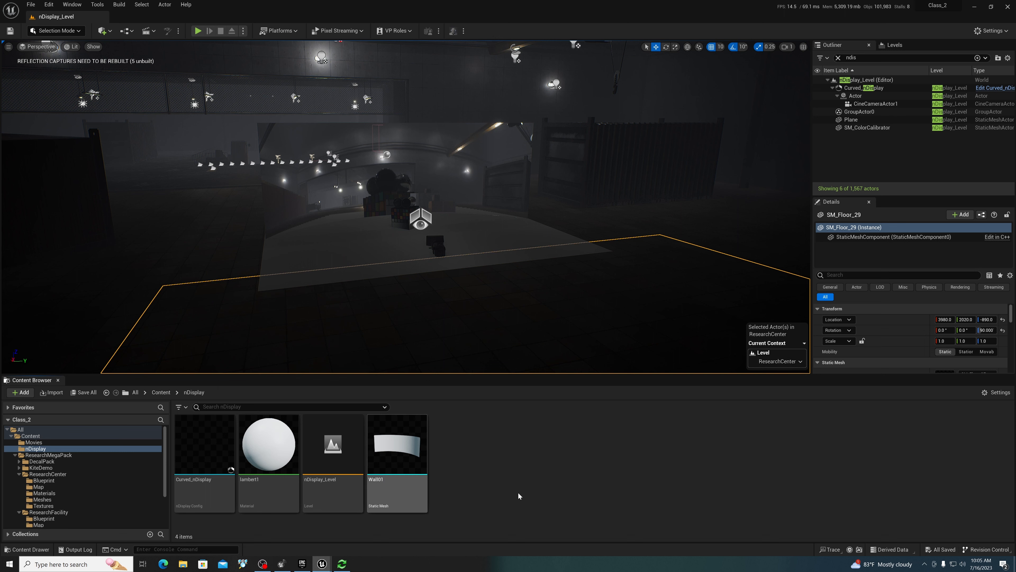
Step: Open the project's Content folder, and connect to the StarTracker in TightVNC Viewer to check its UDP destination IP addresses and ports
click(30, 435)
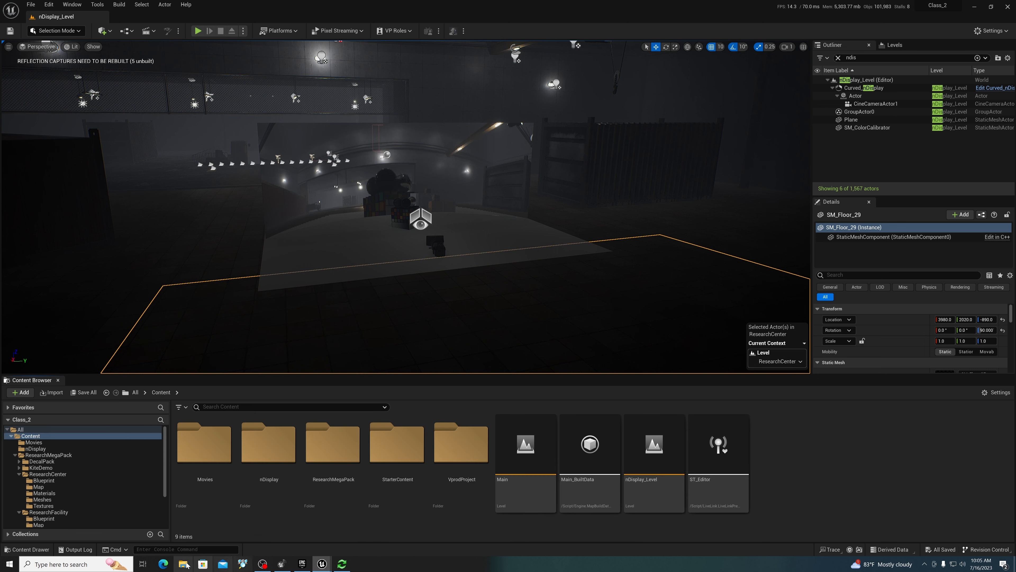
click(72, 564)
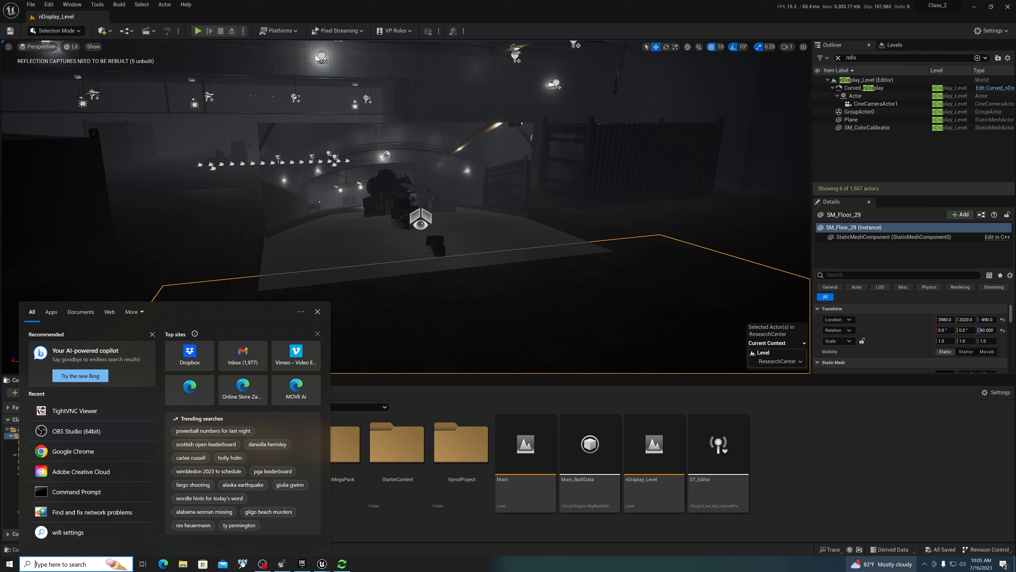
click(74, 411)
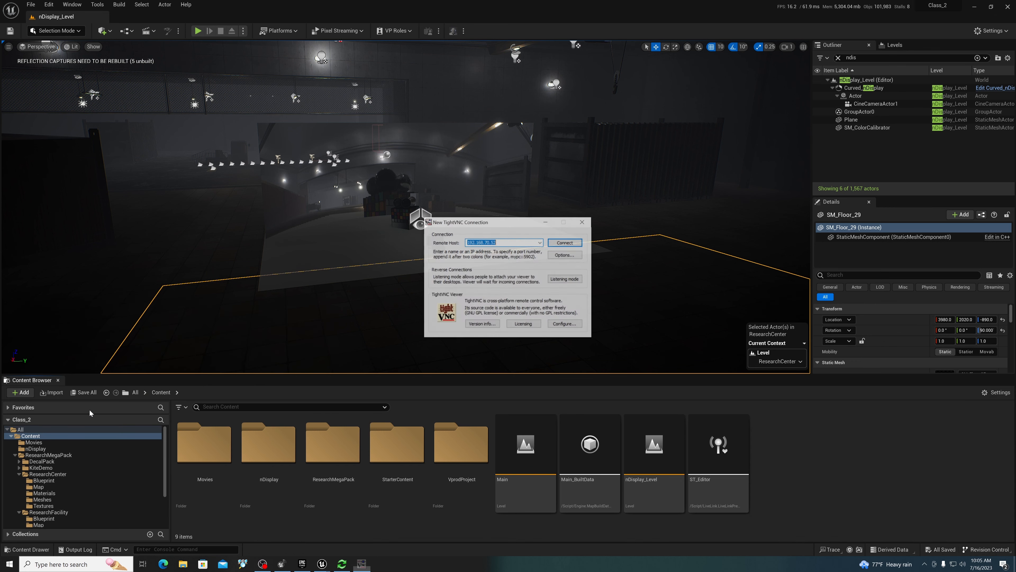
click(570, 245)
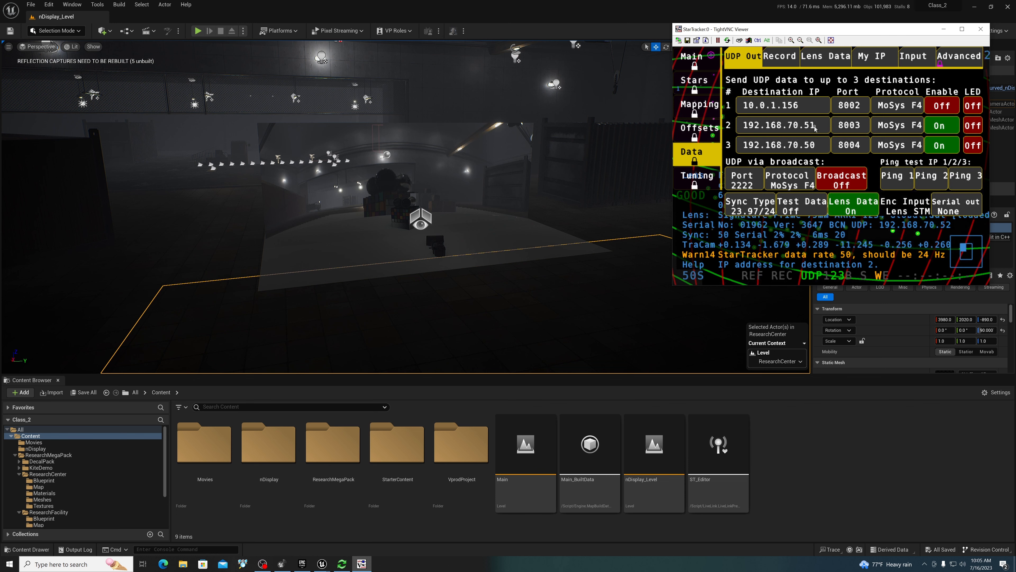
click(787, 472)
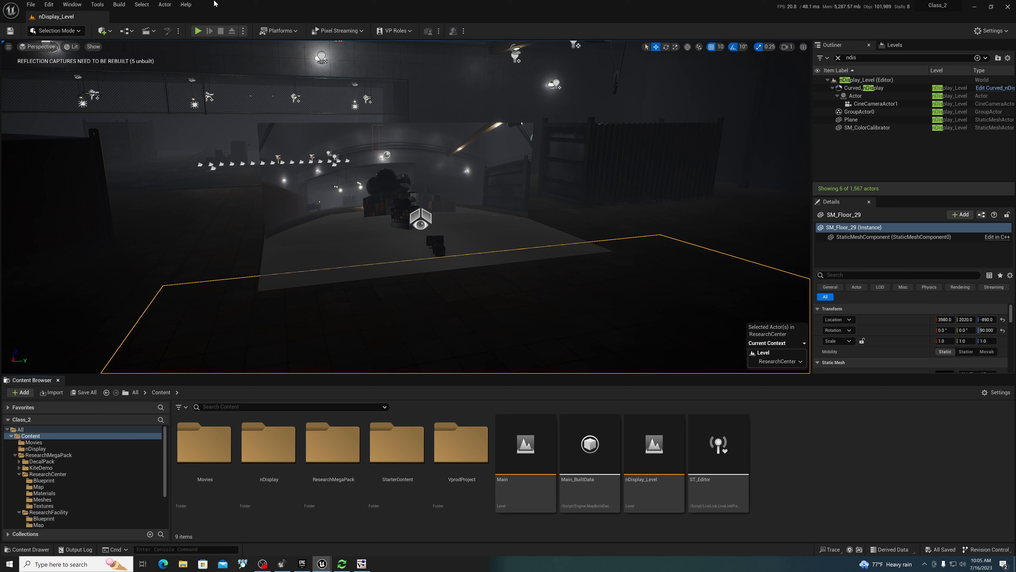
Step: Open Live Link and remove the existing Mo-Sys UDP source with its ST_Editor subject
click(75, 5)
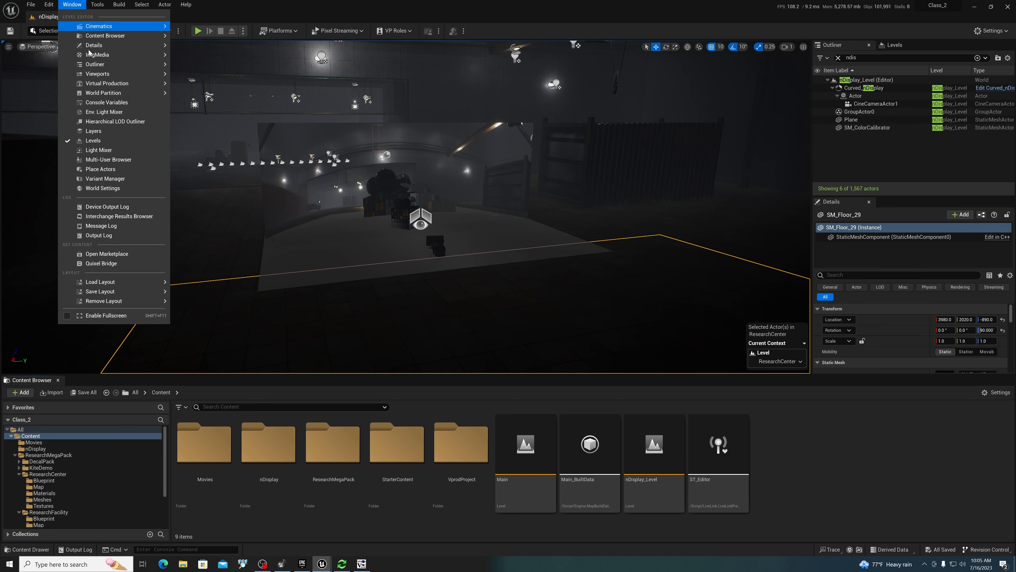
mouse_move(122, 84)
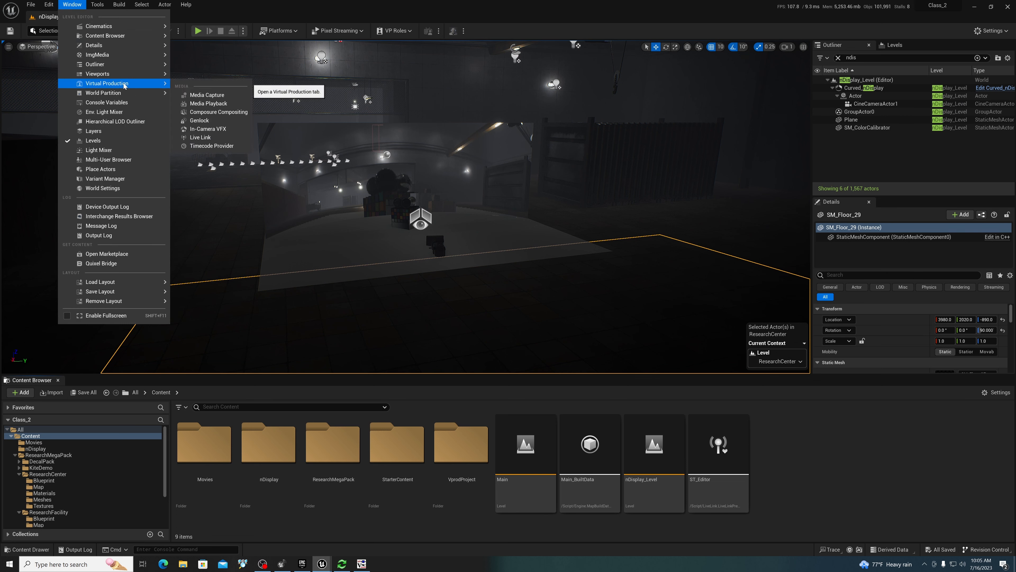
click(208, 138)
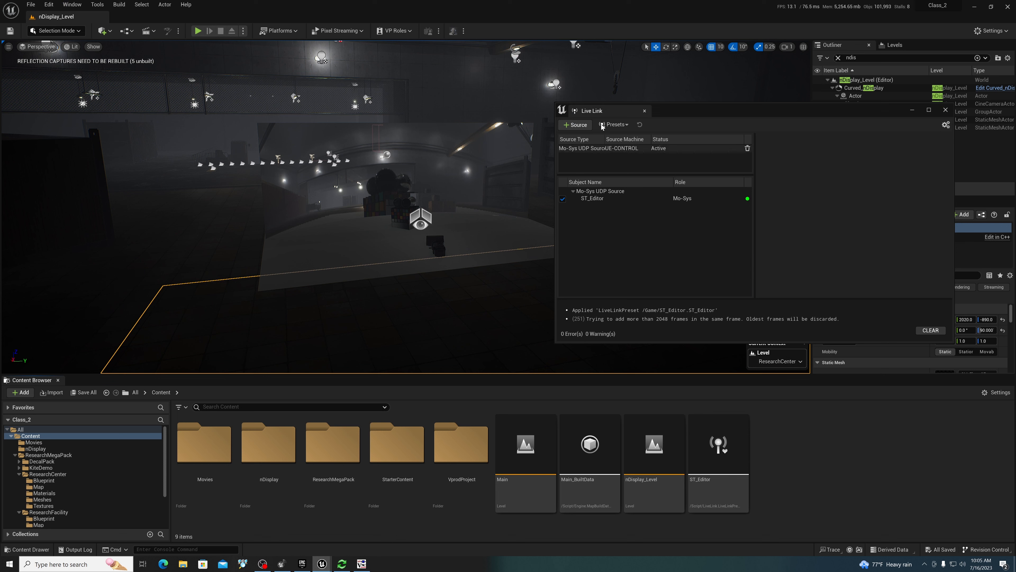
click(747, 150)
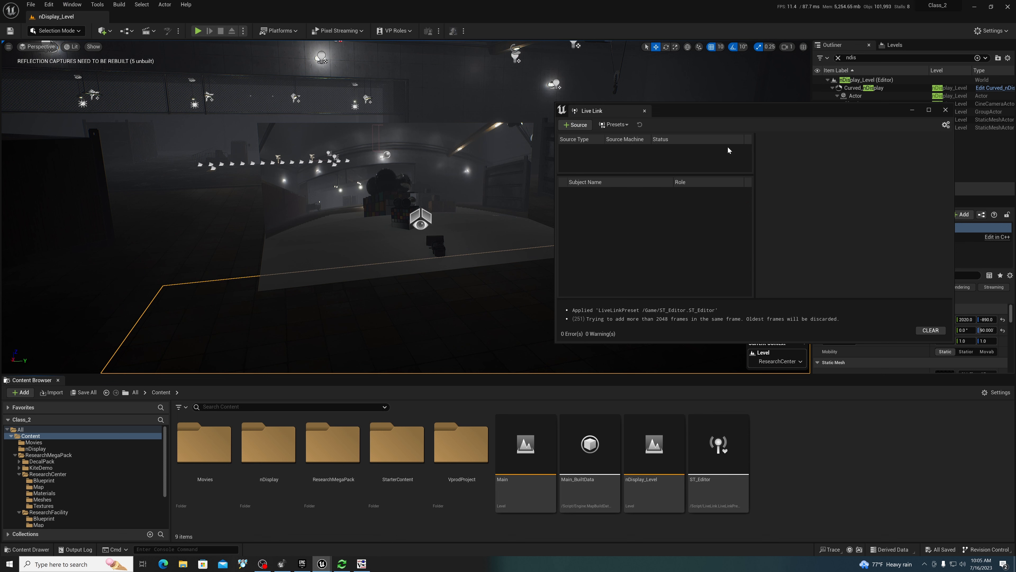
Step: Add a new Mo-Sys Hardware Source in UDP Mode to Live Link
click(583, 127)
mouse_move(608, 156)
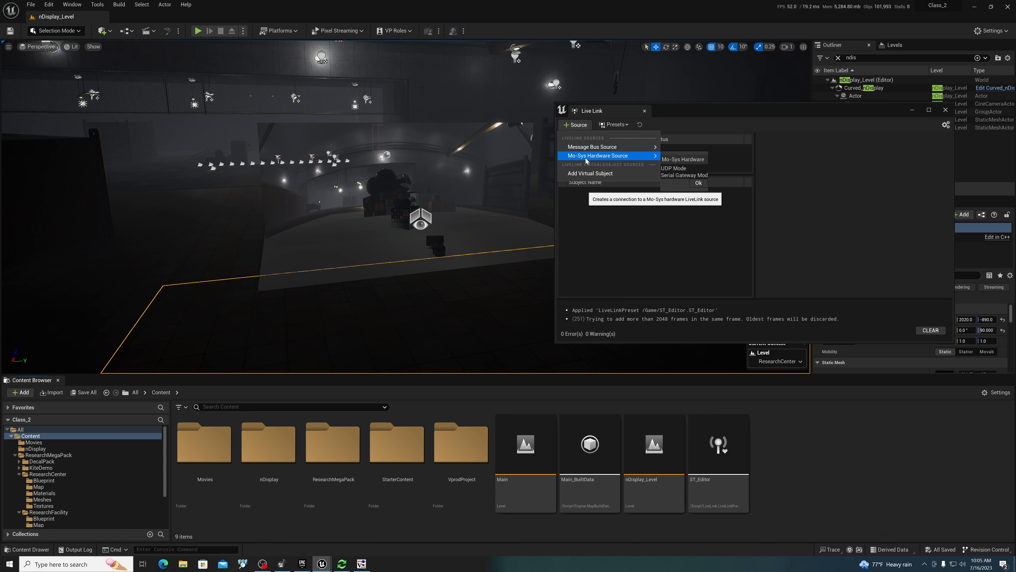
click(686, 170)
click(699, 182)
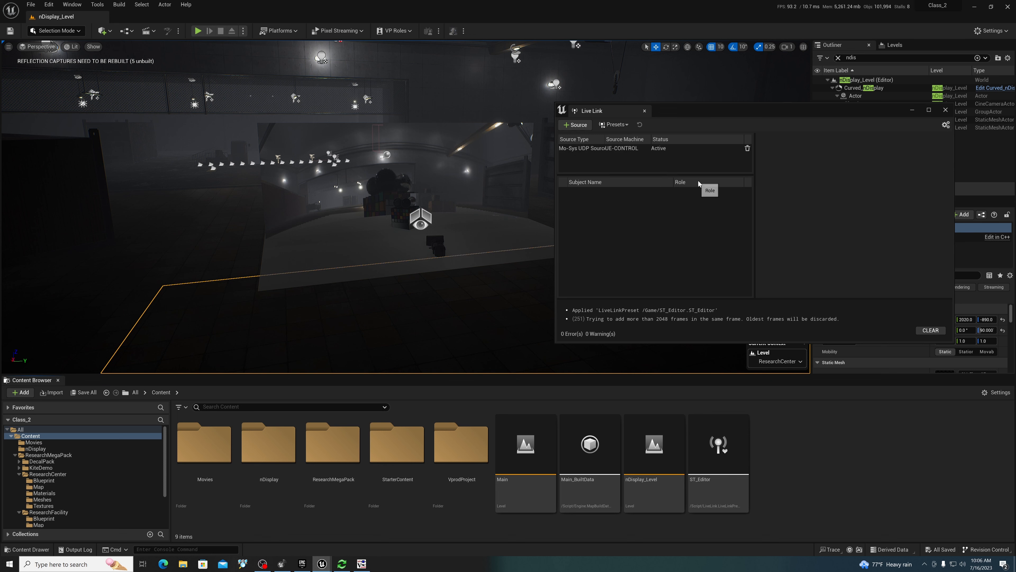
Step: Set the Mo-Sys source's network interface IP address to 192.168.70.51 and add a StarTracker subject named ST_Render
click(615, 149)
click(860, 178)
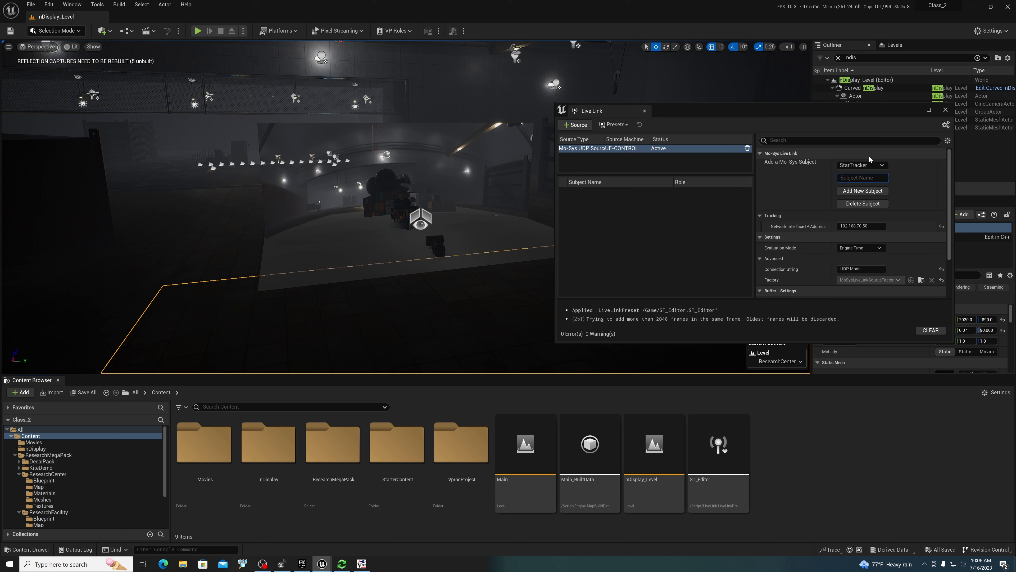
text(ST_Render)
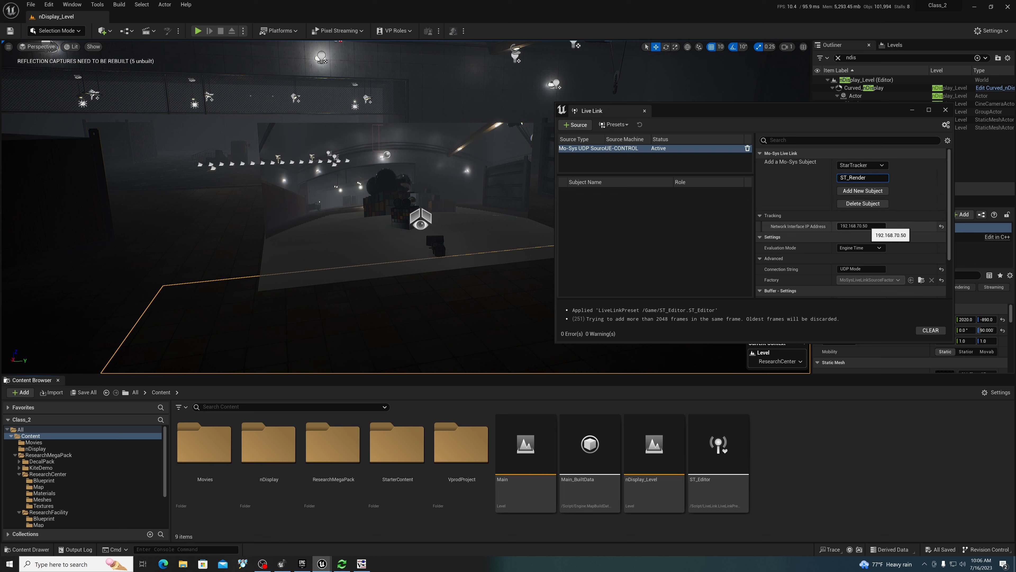
click(870, 226)
click(871, 227)
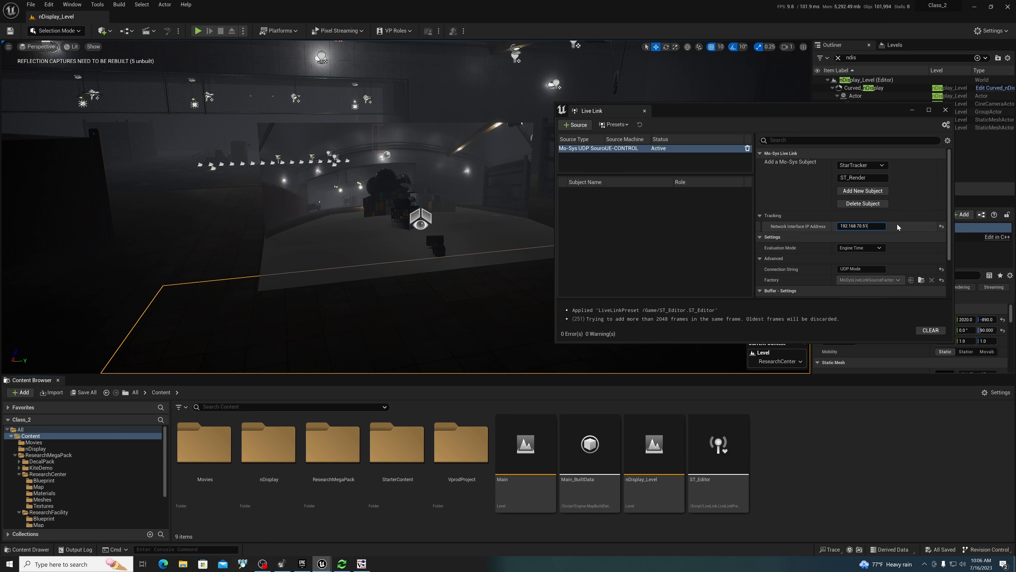
click(864, 191)
Step: Set the tracking port of the ST_Render subject to 8003
click(674, 199)
click(855, 186)
click(855, 184)
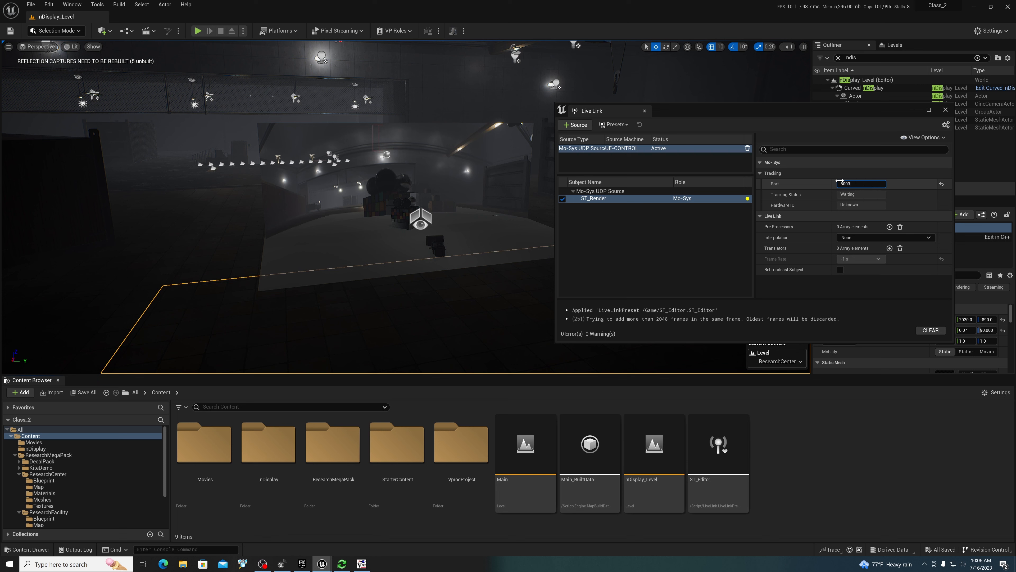
Step: Save the current Live Link setup as a preset named ST_Render in the Content folder and close Live Link
click(685, 243)
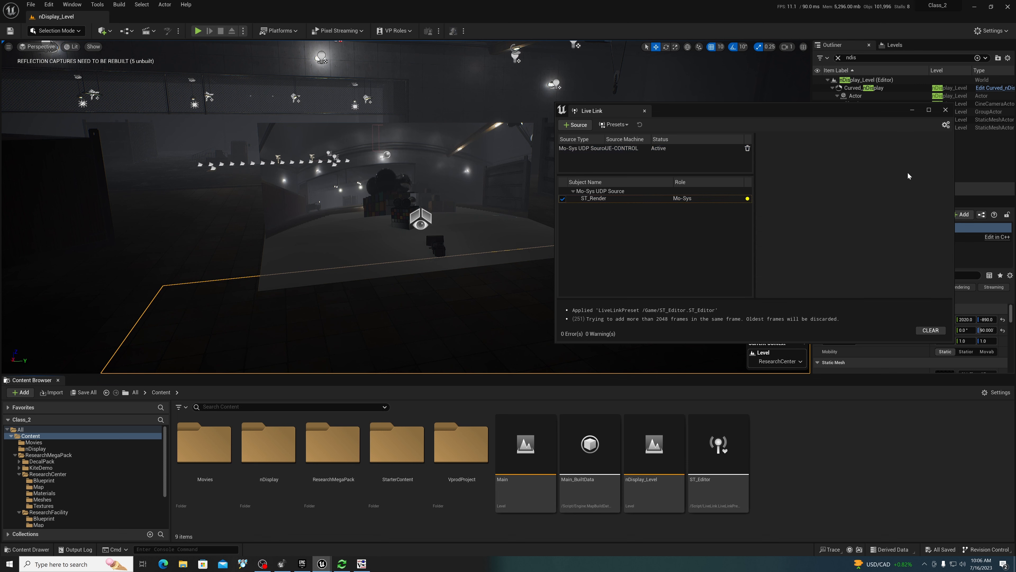
click(655, 200)
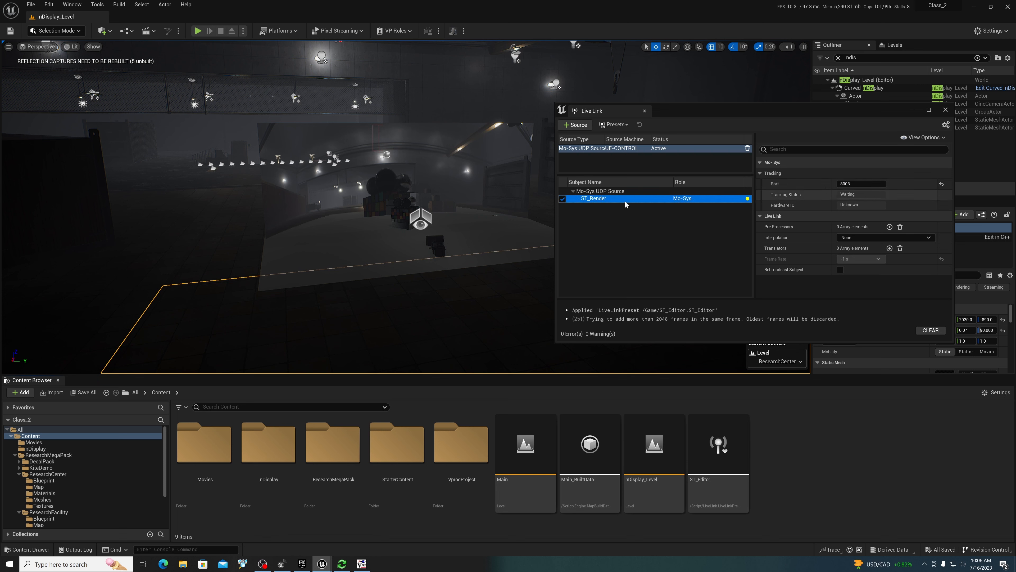
click(614, 124)
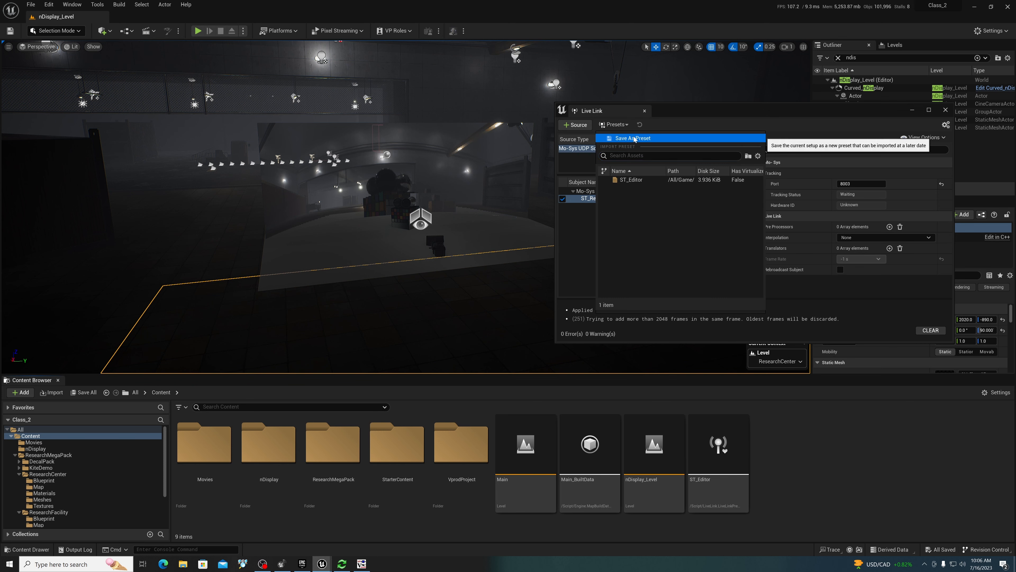
click(634, 138)
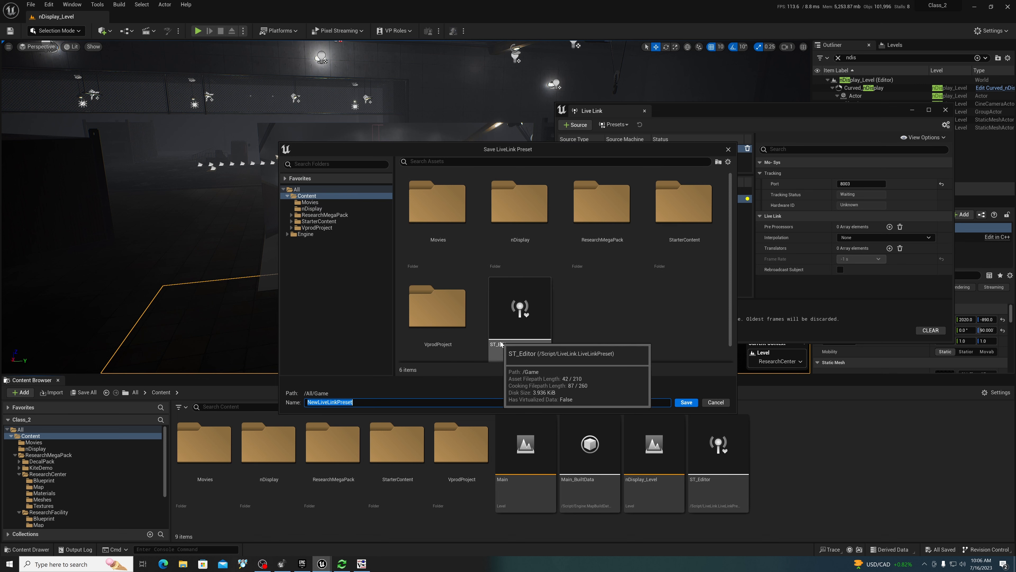
click(521, 320)
click(338, 402)
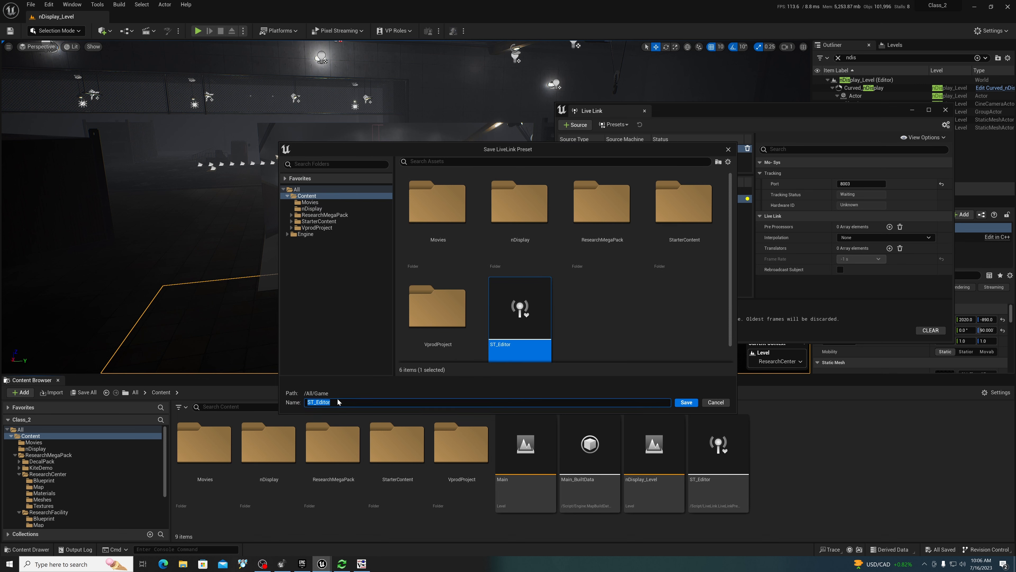
click(338, 402)
key(BackSpace)
text(Render)
click(686, 402)
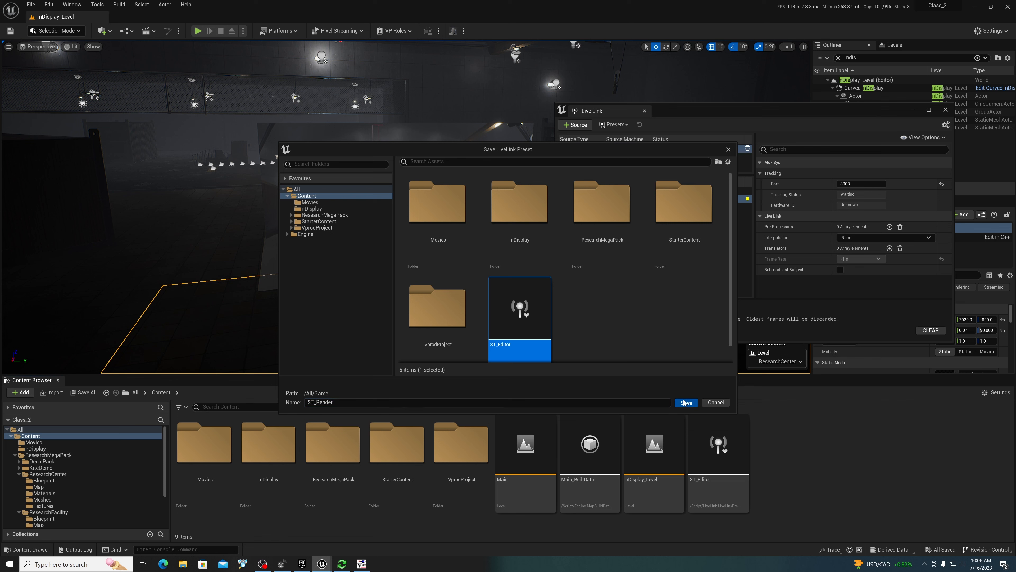
click(946, 111)
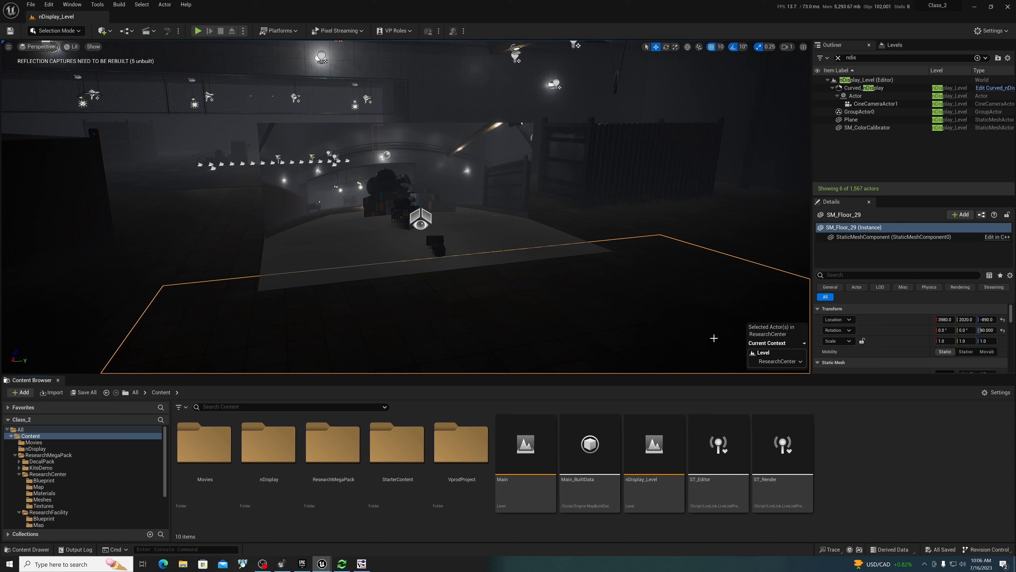
Step: Open the Project Settings and move their window clear of the level list
click(31, 5)
mouse_move(48, 4)
click(85, 121)
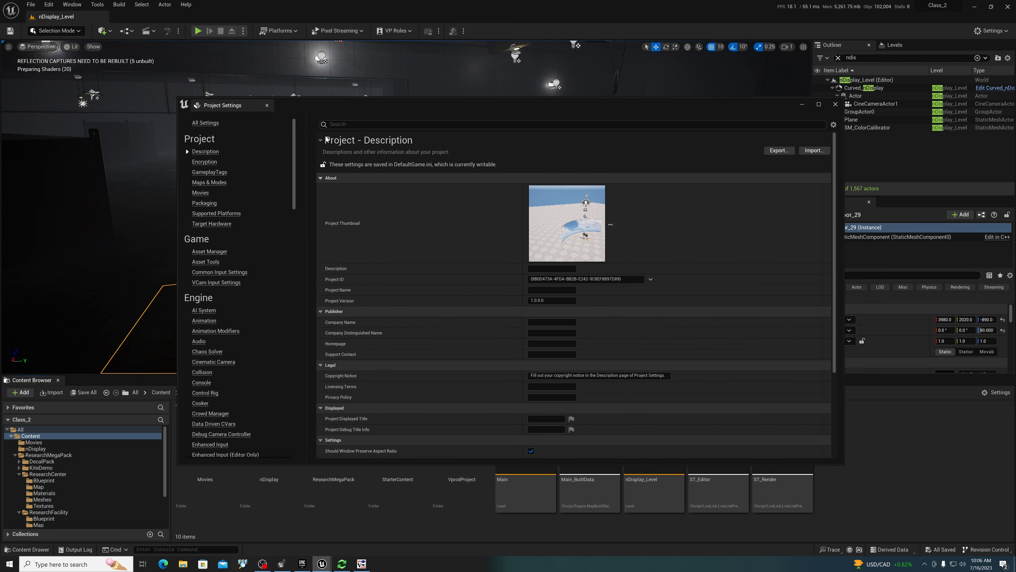
drag(352, 107, 434, 41)
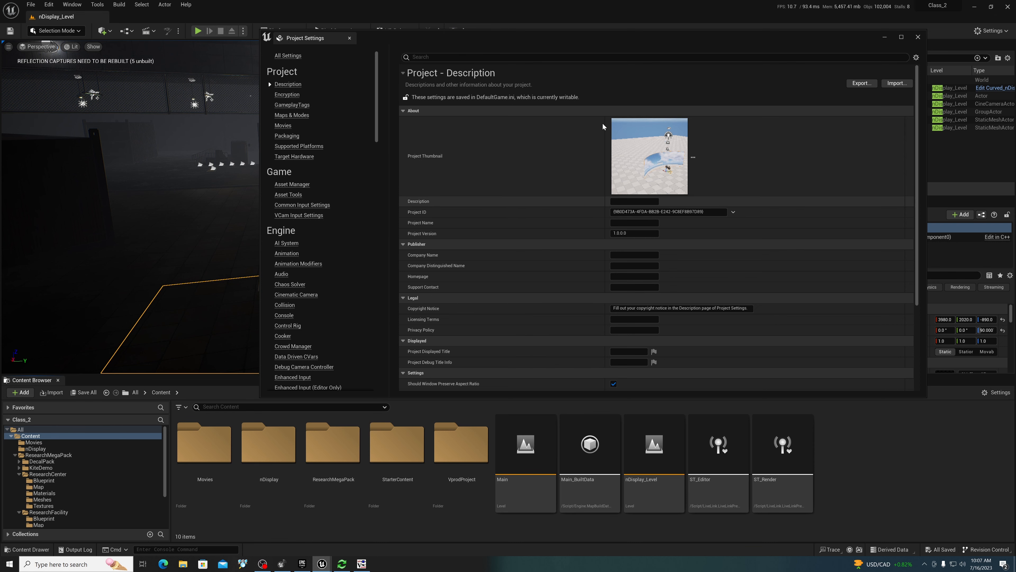
drag(754, 46, 543, 70)
Step: Change the streaming method of the ResearchCenter sublevel to the option other than Blueprint
click(895, 44)
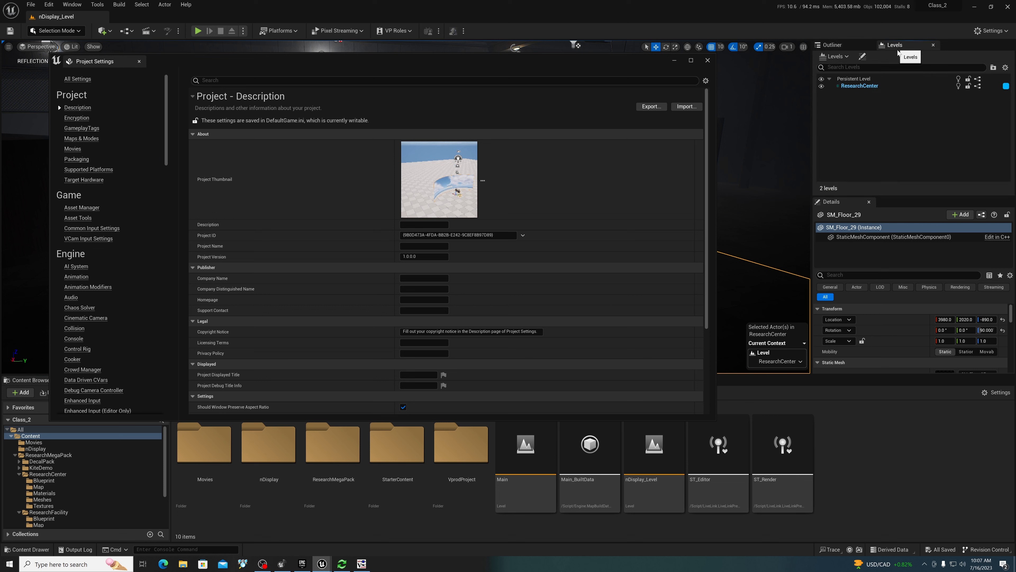
right_click(864, 88)
mouse_move(916, 136)
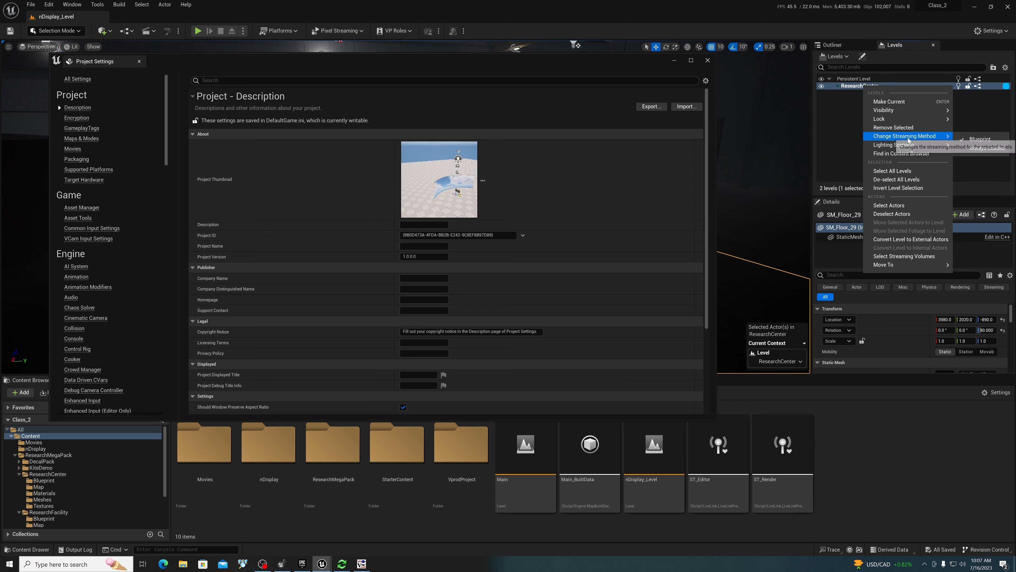
click(989, 149)
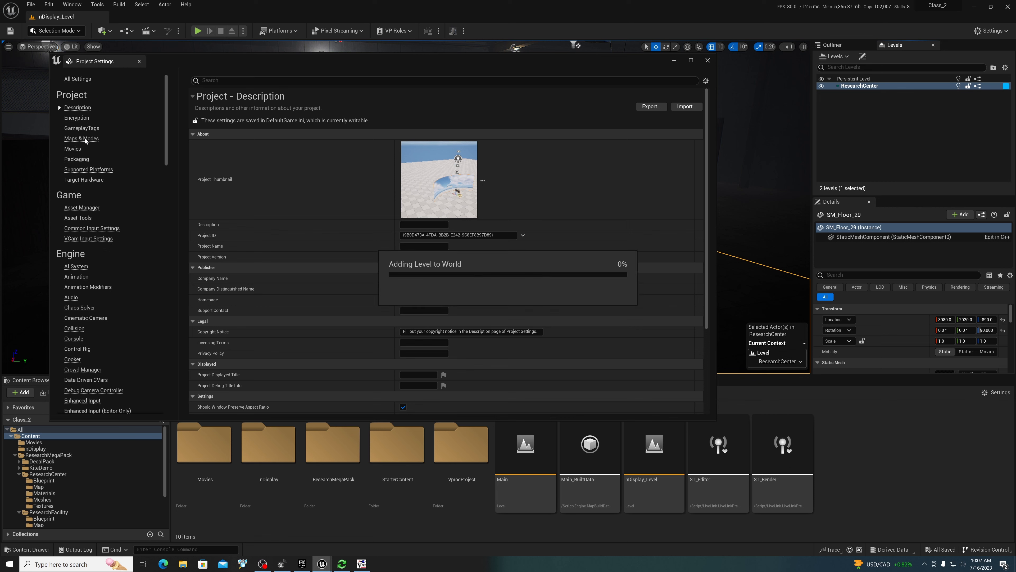
Step: Set the project's Editor Startup Map to the nDisplay_Level map stored directly under /Game
click(81, 138)
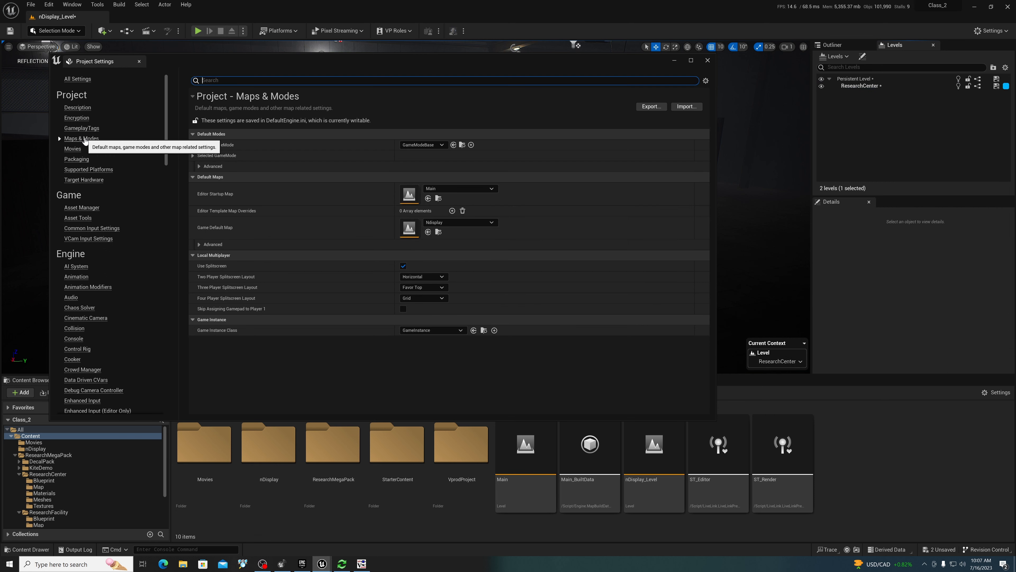
click(454, 188)
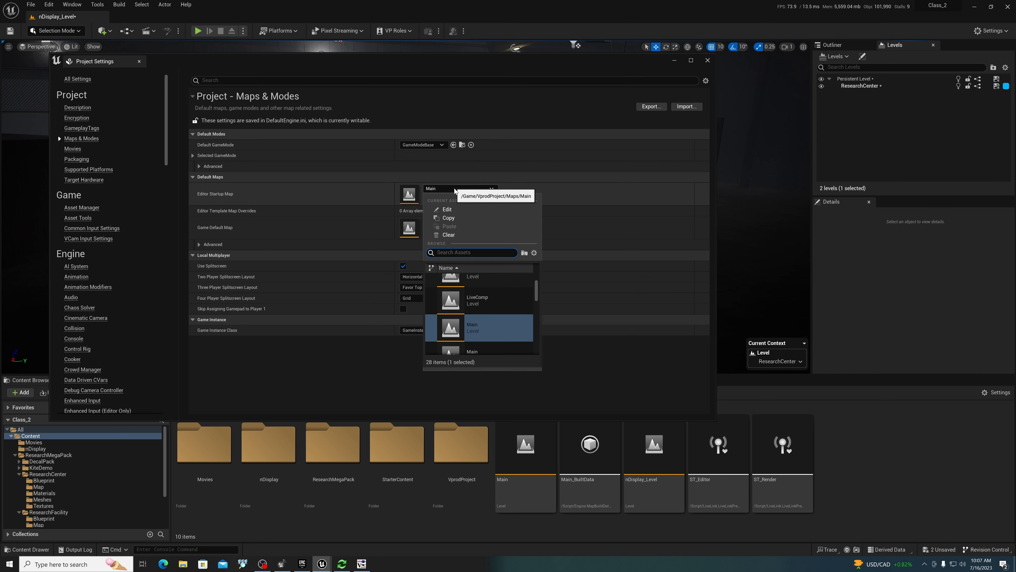
text(n)
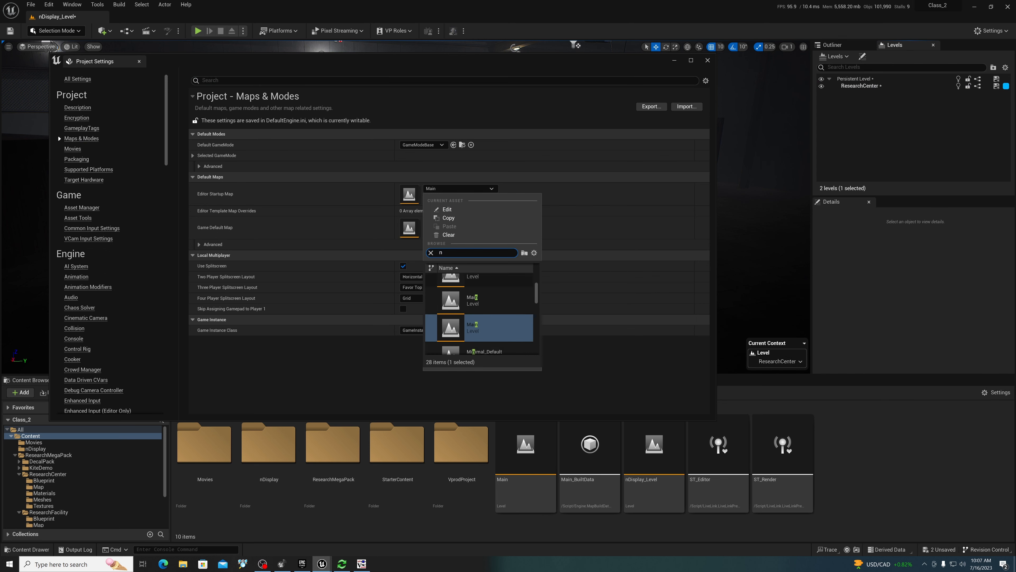
text(di)
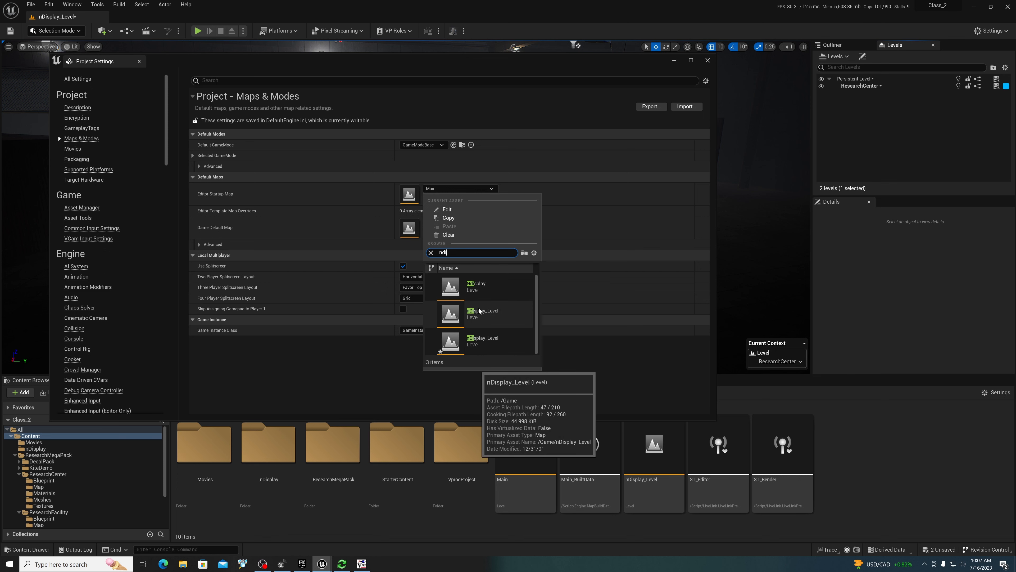
click(480, 311)
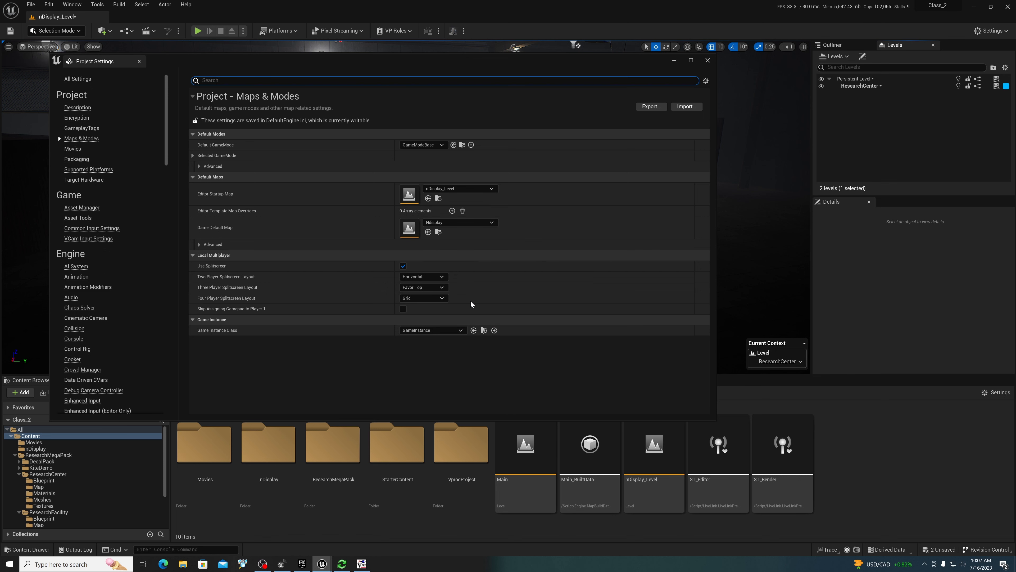
Step: Set the Game Default Map to nDisplay_Level and close the Project Settings
click(458, 222)
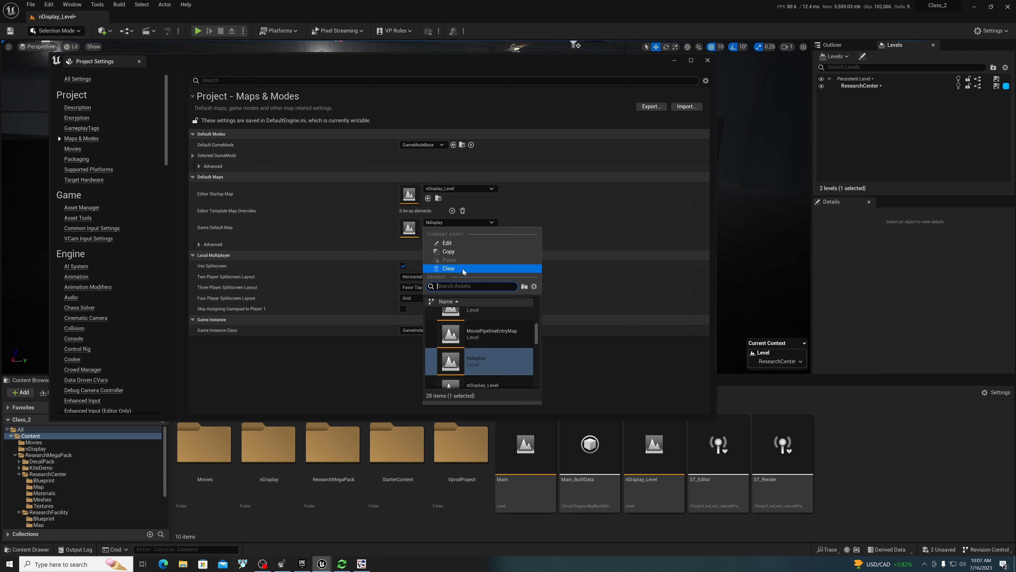
text(n)
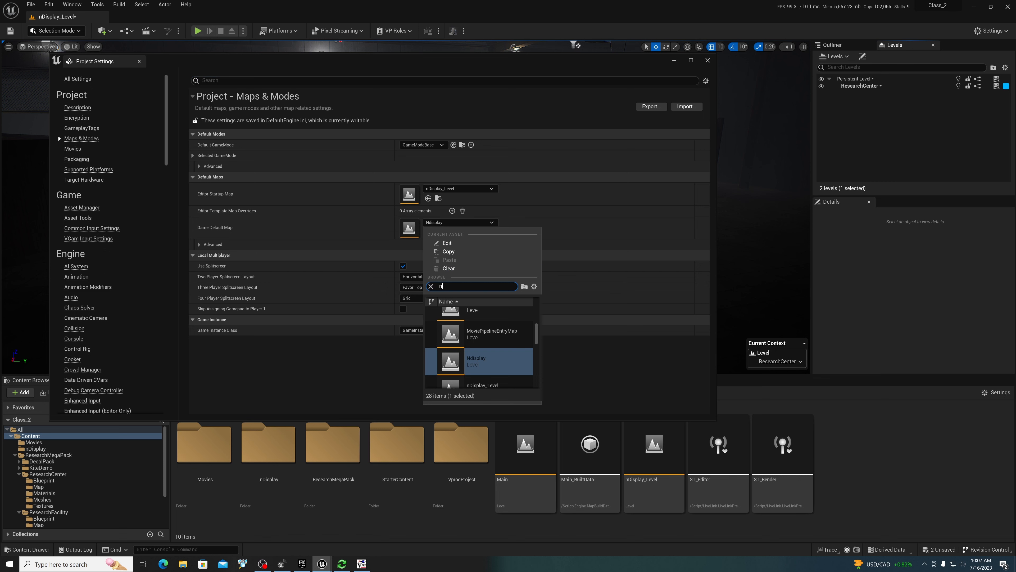
text(Displ)
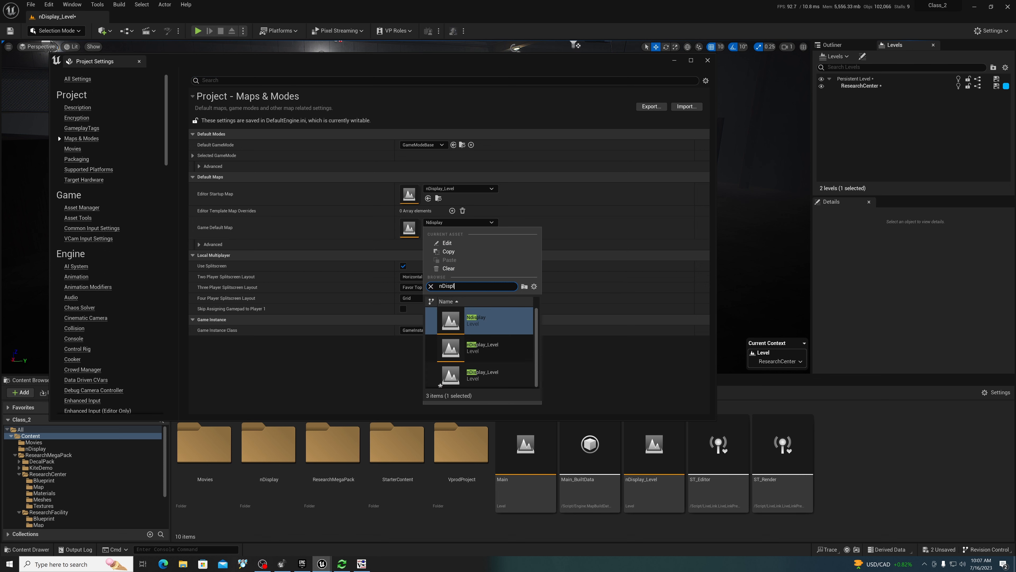
click(490, 346)
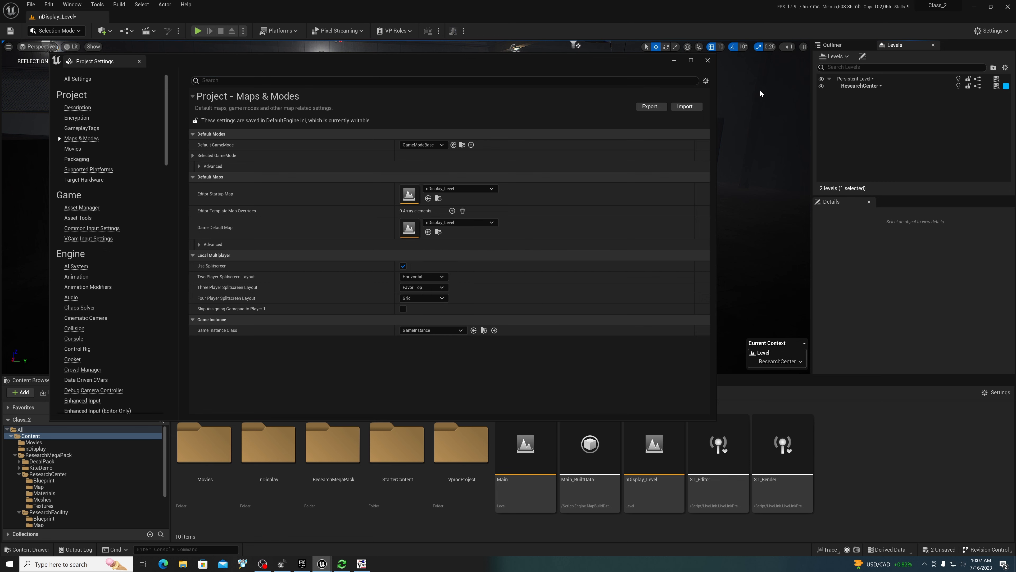
click(707, 60)
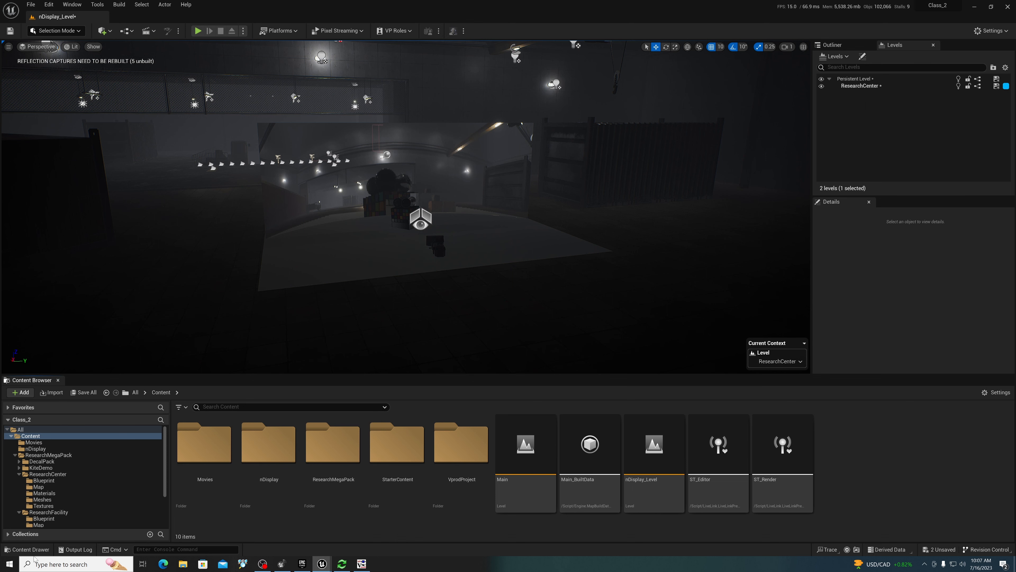
Step: Save all modified levels of the project
click(42, 549)
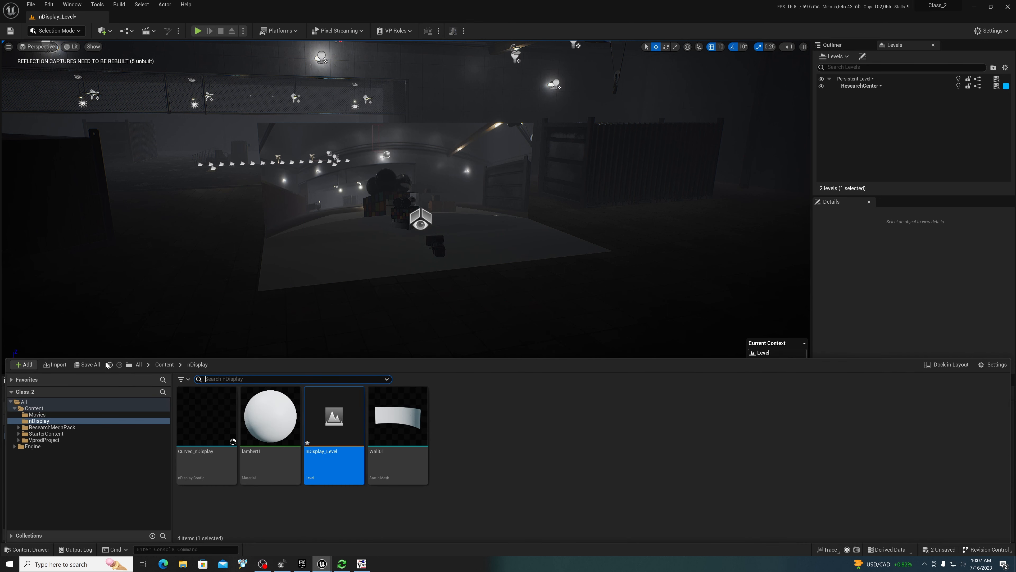
click(88, 365)
click(572, 370)
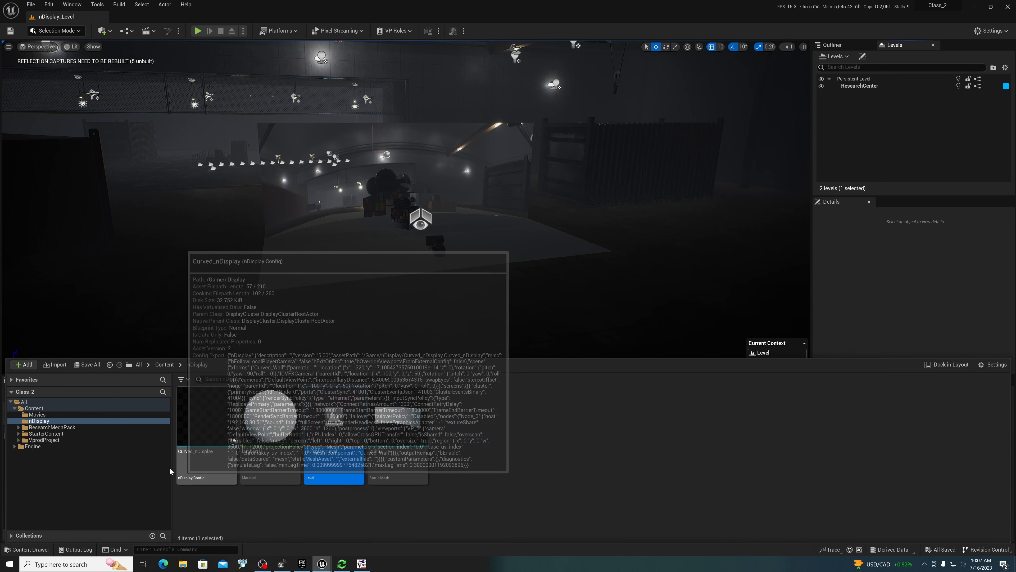
Step: Rename the nDisplay_Level map in the nDisplay folder as VP_Shoot_Level and open it
text(ndisplay_Leve)
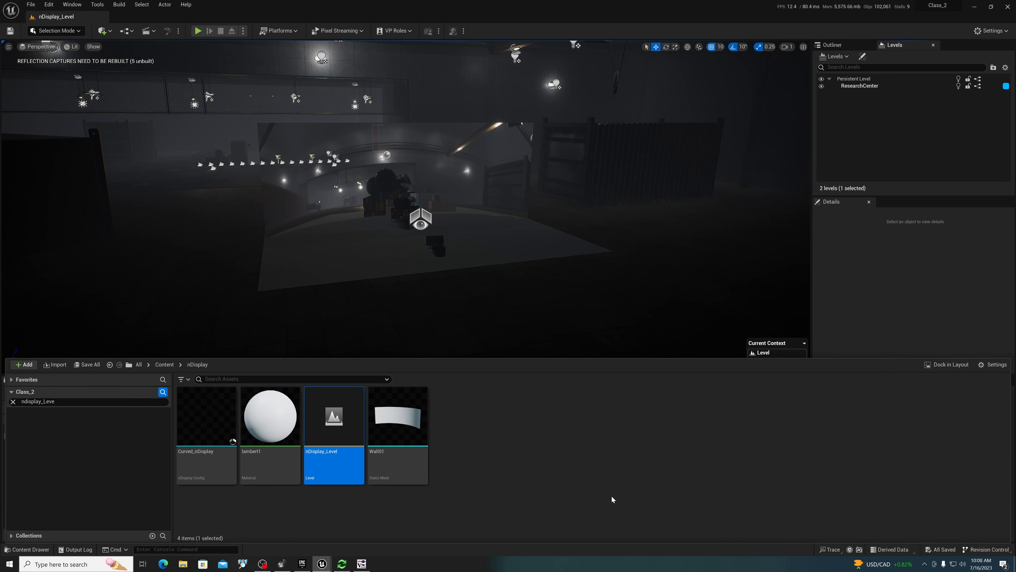
right_click(336, 450)
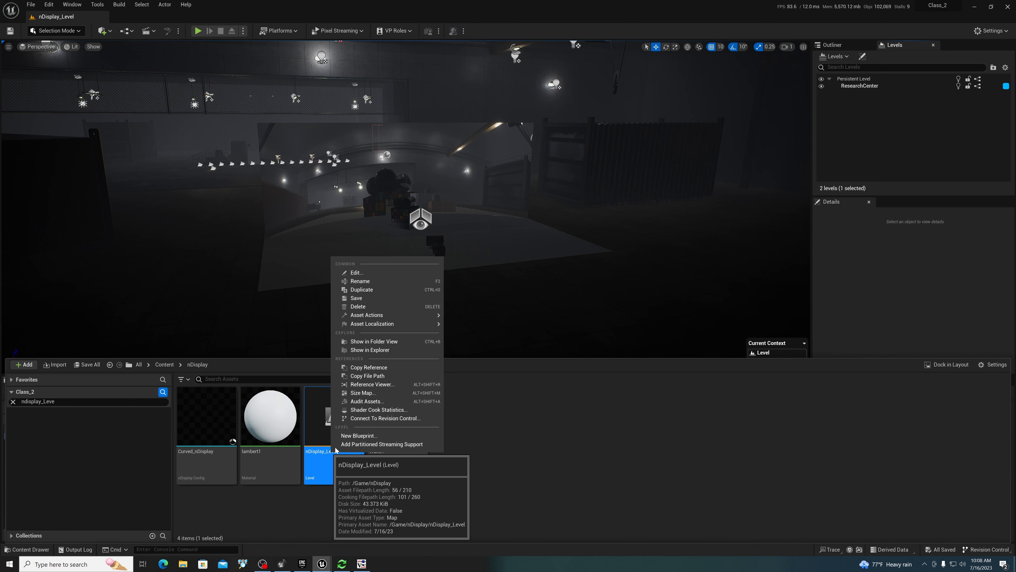
click(374, 283)
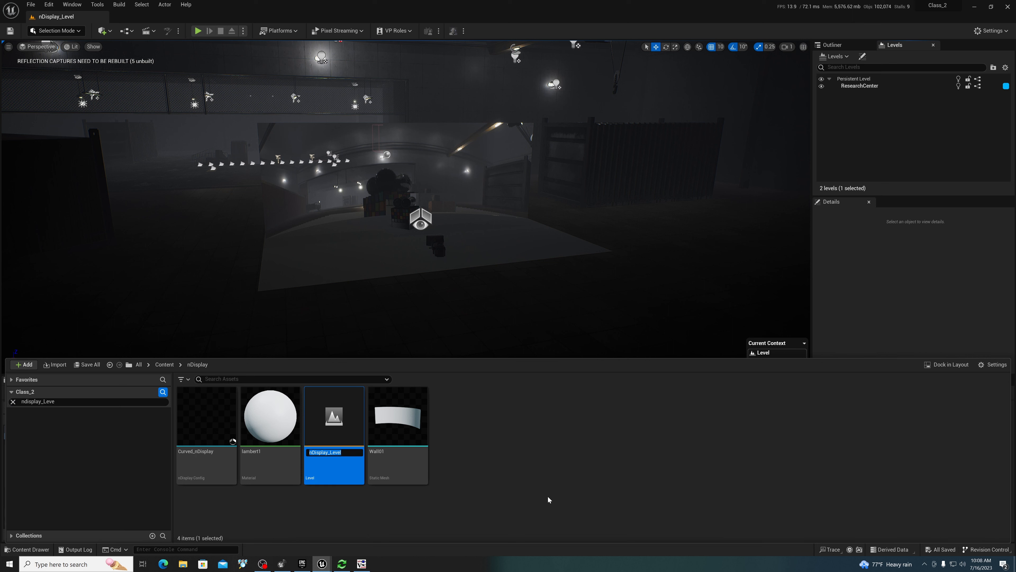
text(VP_Shoot)
key(Return)
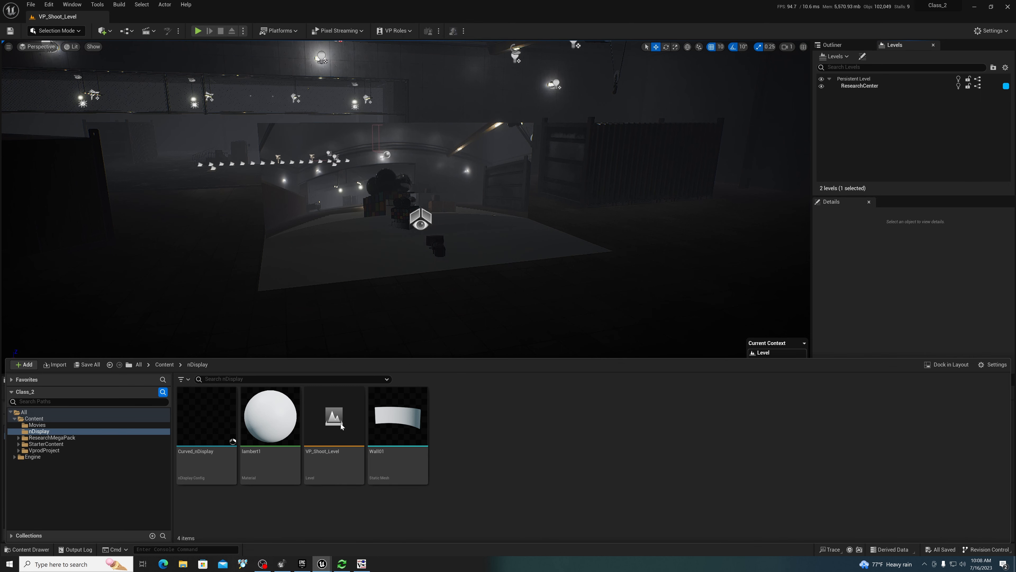
click(353, 423)
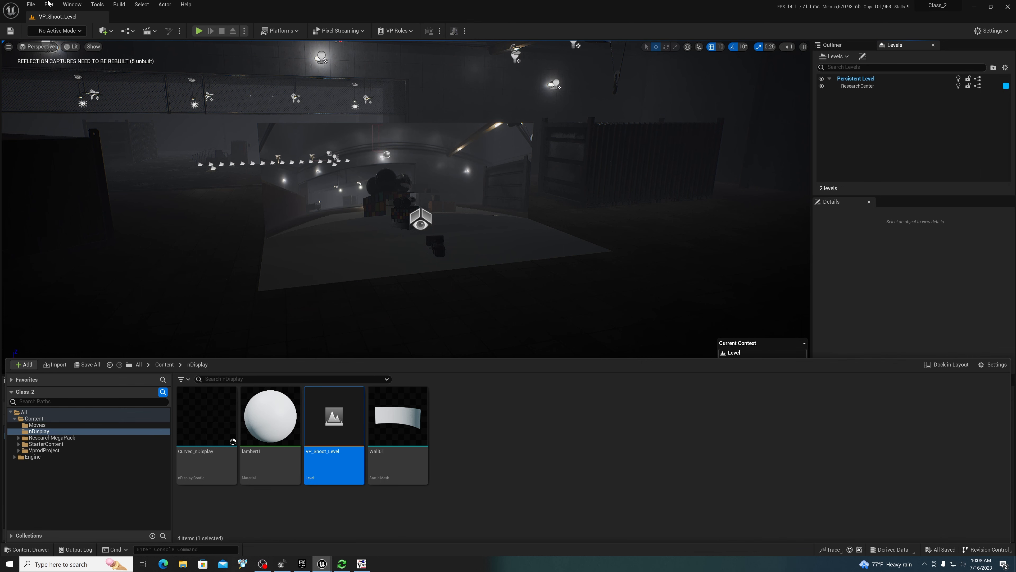
Step: Set the Editor Startup Map in the project's Maps & Modes settings to VP_Shoot_Level
click(32, 4)
mouse_move(53, 3)
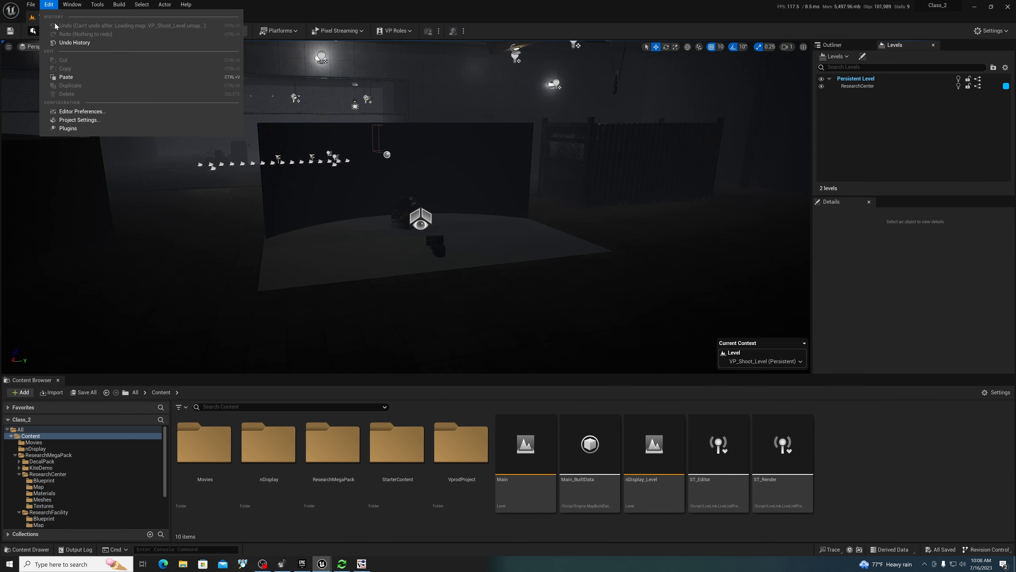
click(82, 121)
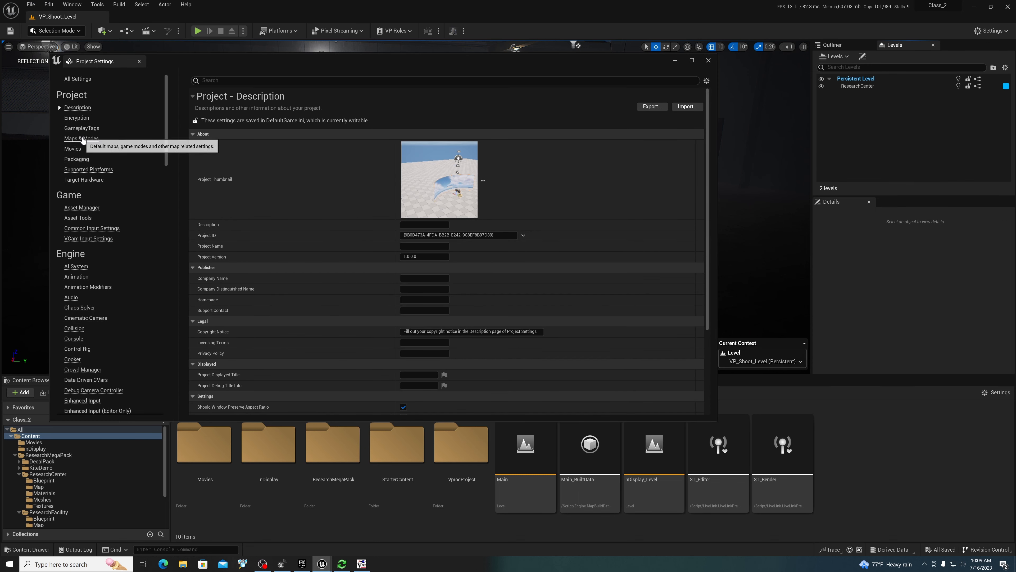
click(82, 138)
click(460, 188)
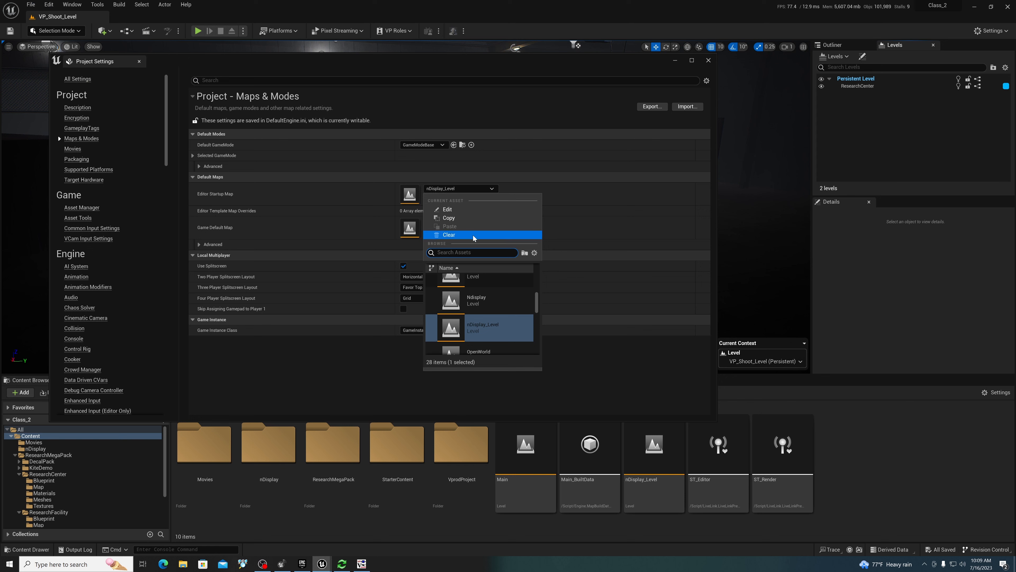
text(vp)
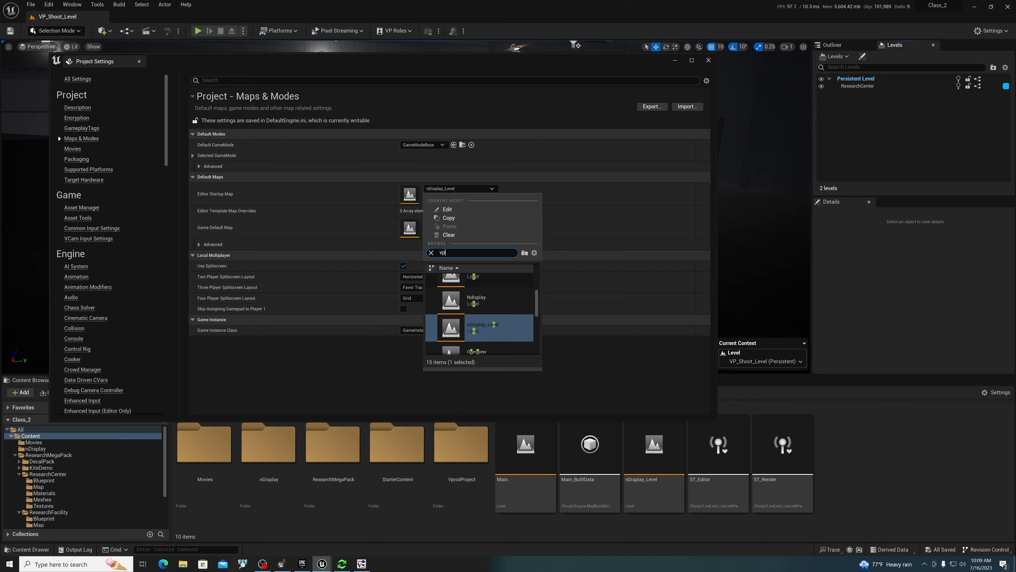
click(489, 312)
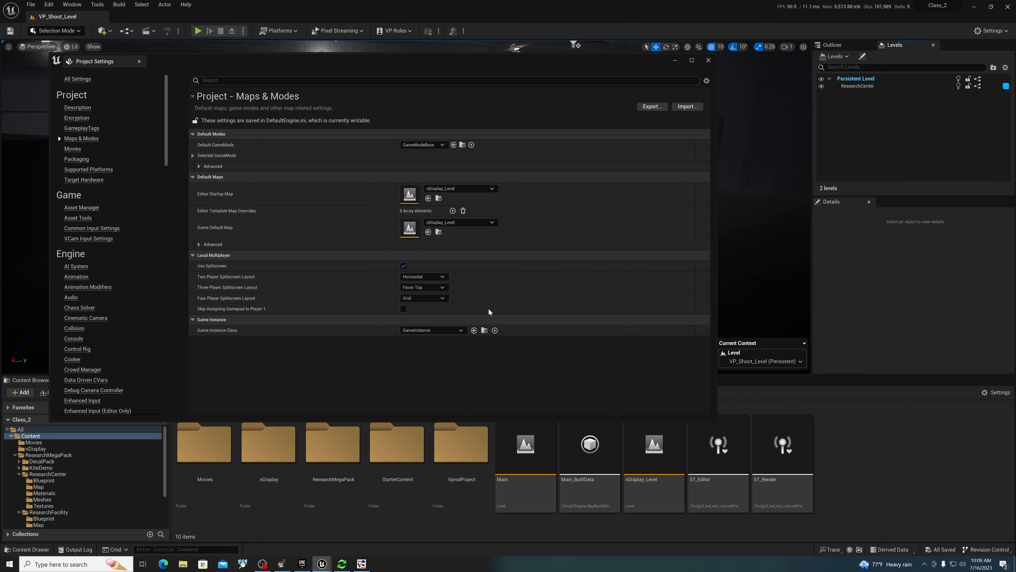
Step: Set the Game Default Map to VP_Shoot_Level and close the Project Settings
click(464, 222)
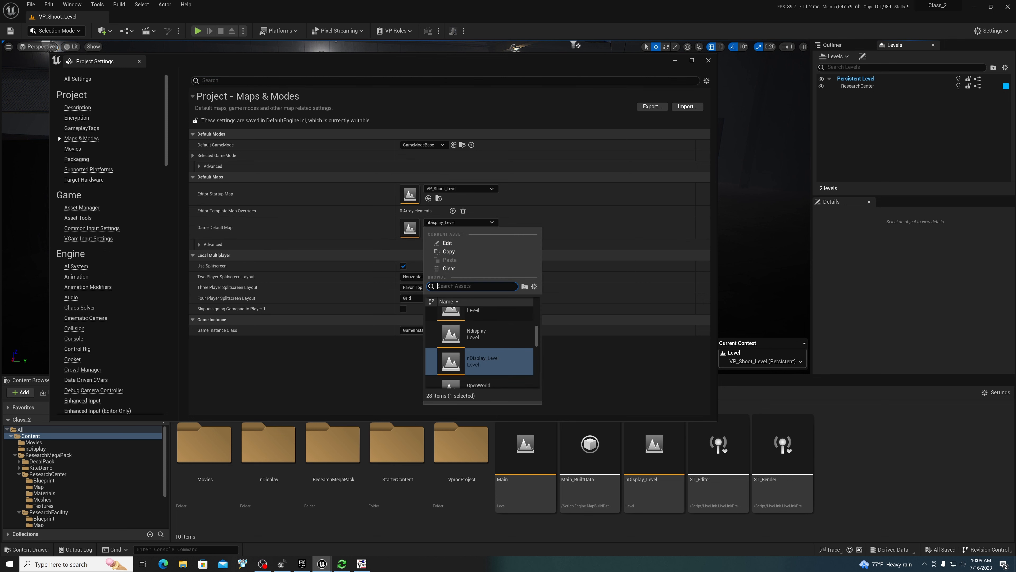
text(vps)
key(BackSpace)
text(_)
click(483, 320)
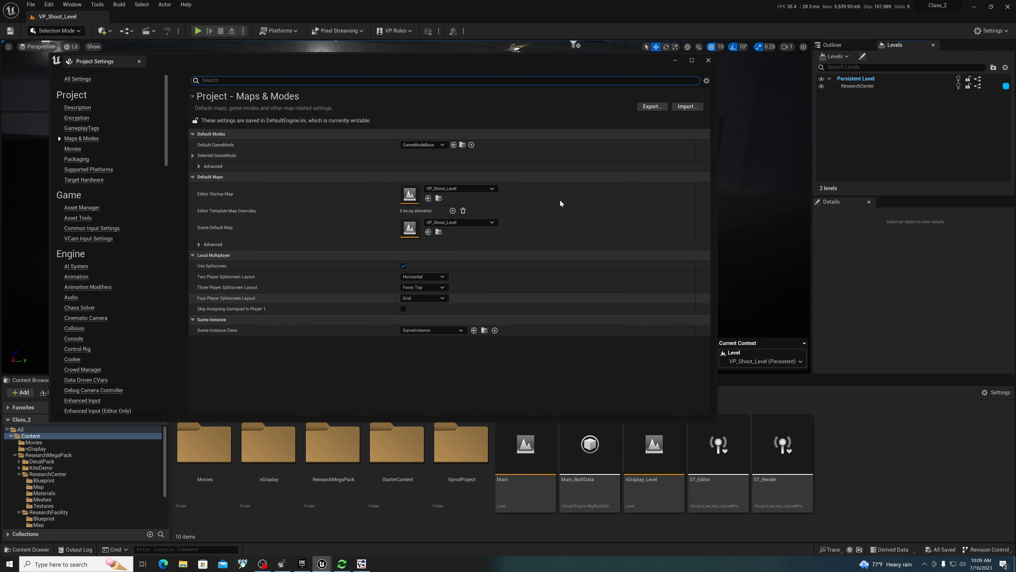
click(708, 61)
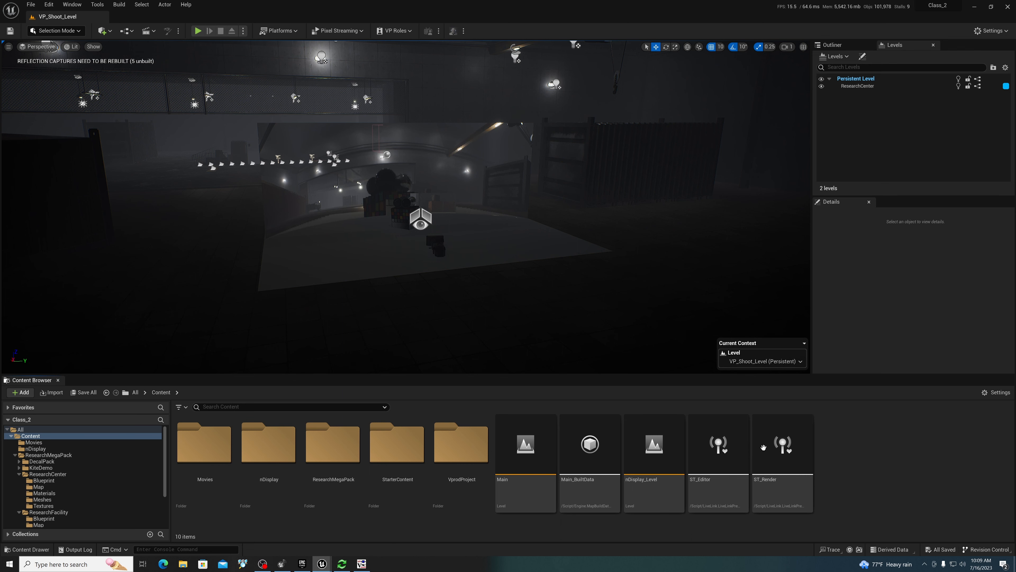
Step: Set the Default Live Link Preset in the project's Live Link plugin settings to ST_Render and close the Project Settings
alt+drag(338, 229, 356, 266)
alt+drag(517, 233, 518, 234)
alt+drag(385, 249, 357, 209)
click(52, 6)
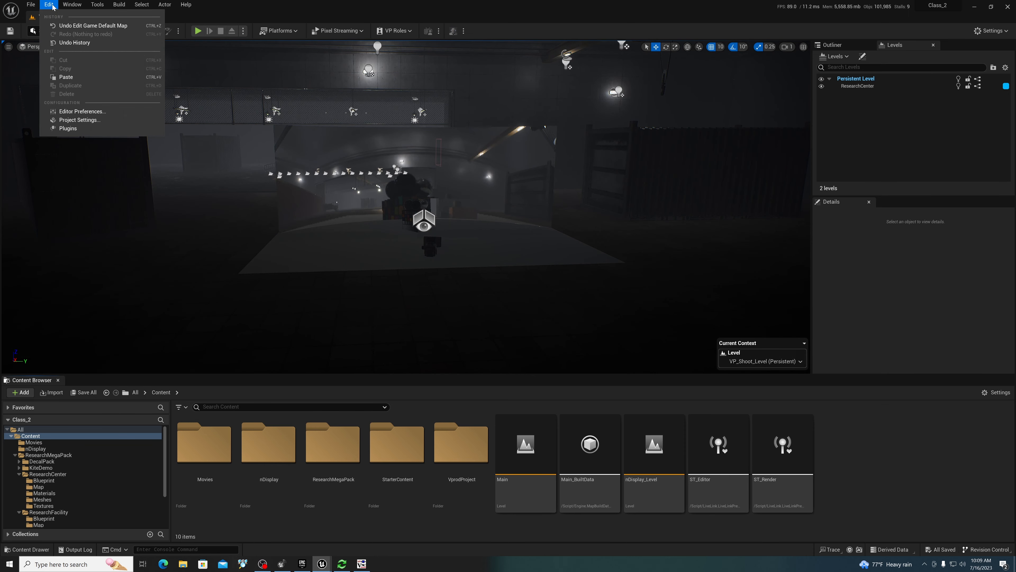
click(79, 119)
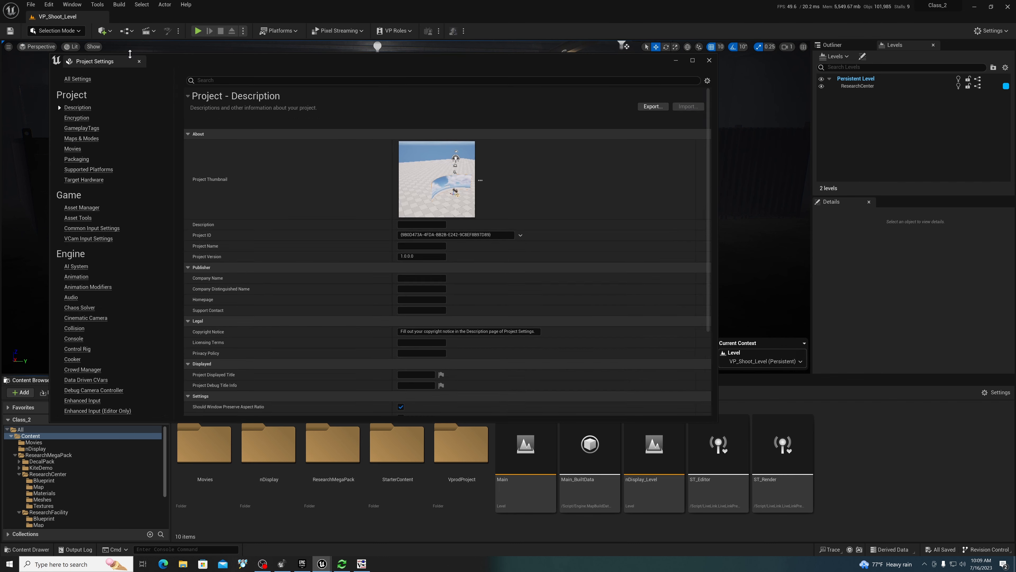
drag(168, 121, 169, 396)
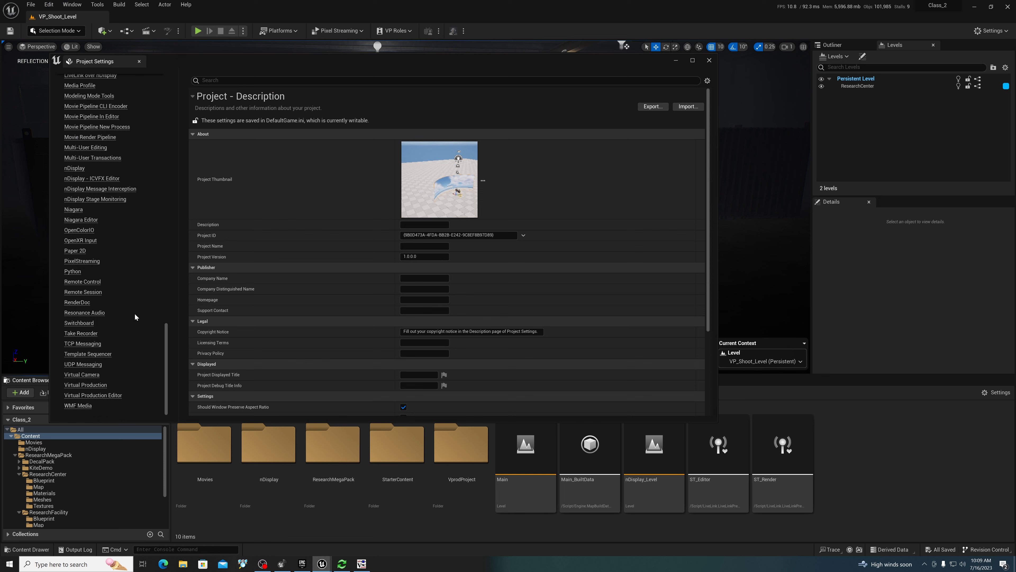
drag(166, 343, 167, 327)
click(75, 117)
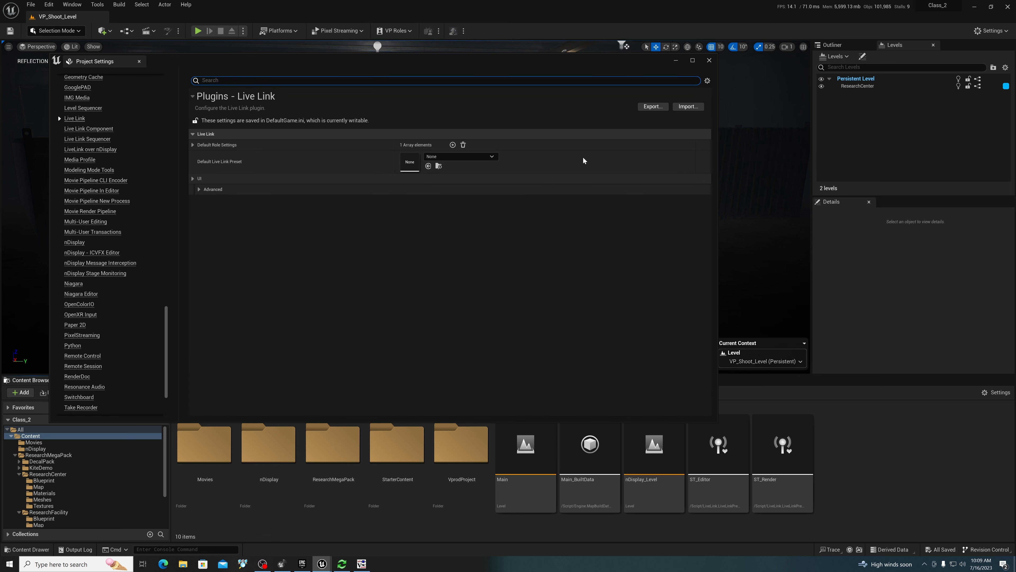
click(474, 154)
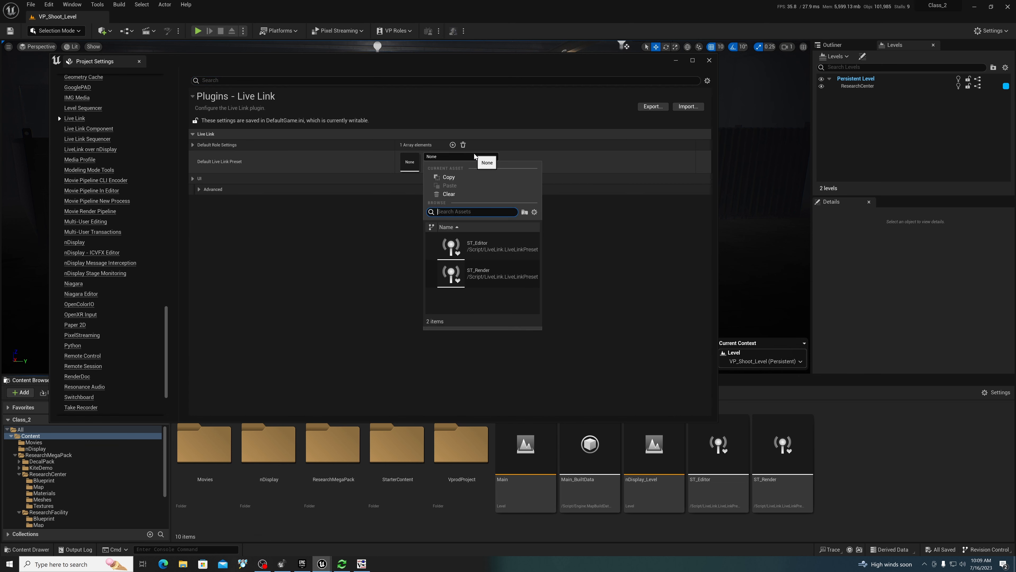
click(488, 273)
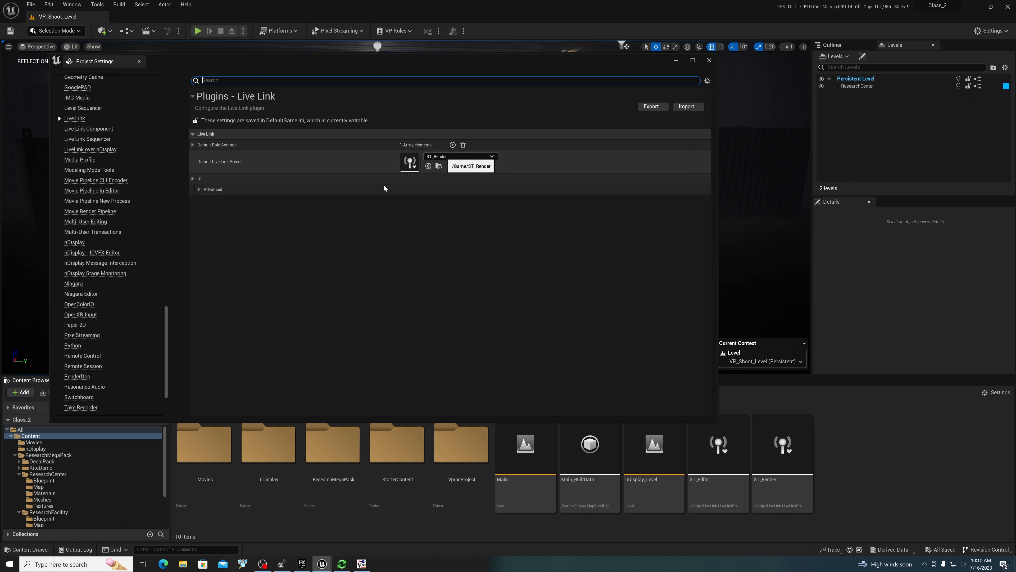
click(709, 61)
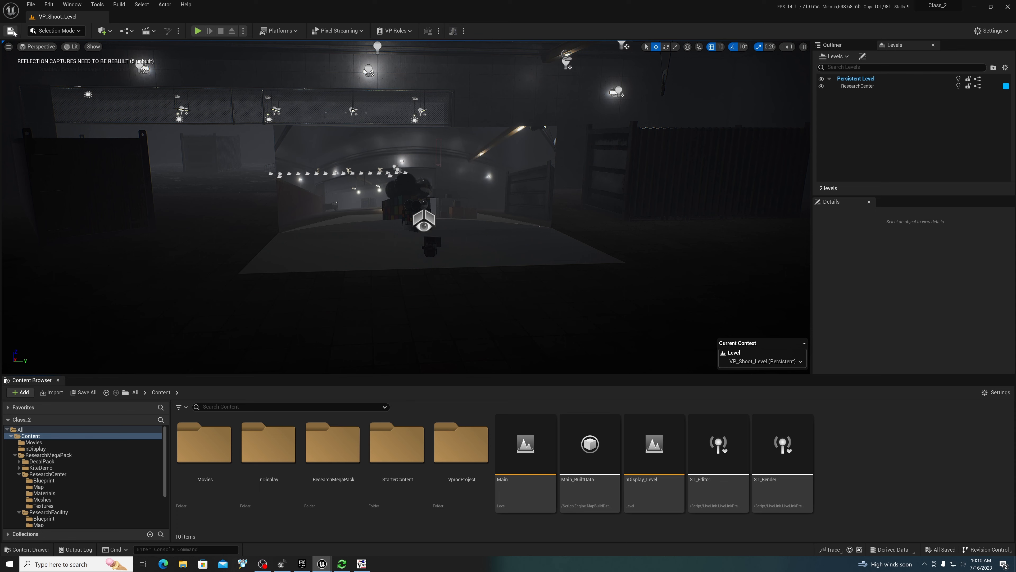
Step: Shrink the editor window, switch to a widened File Explorer window, and browse the network computers and the 4TB (D:) drive
drag(377, 16, 505, 55)
click(183, 564)
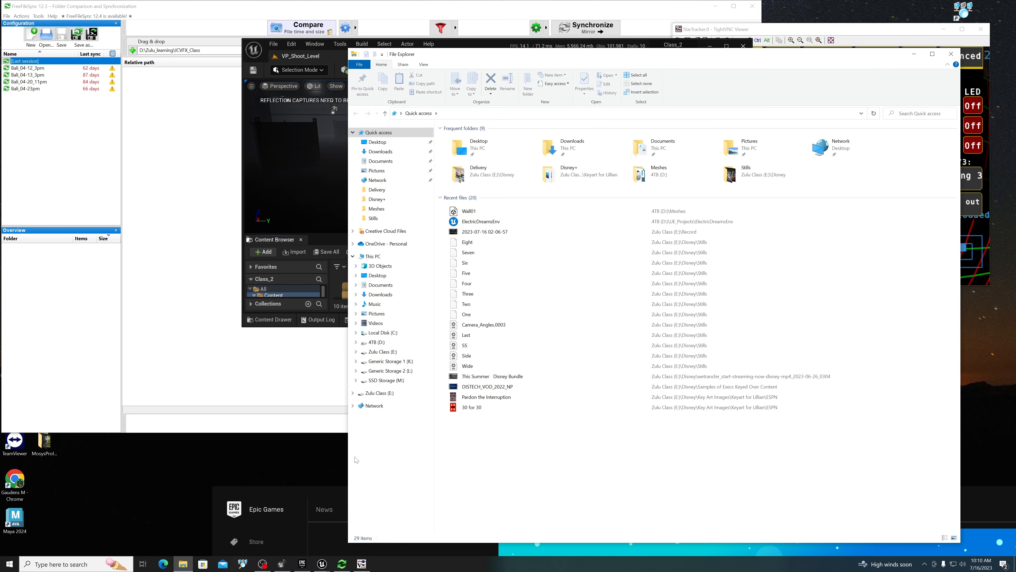
drag(345, 457, 14, 460)
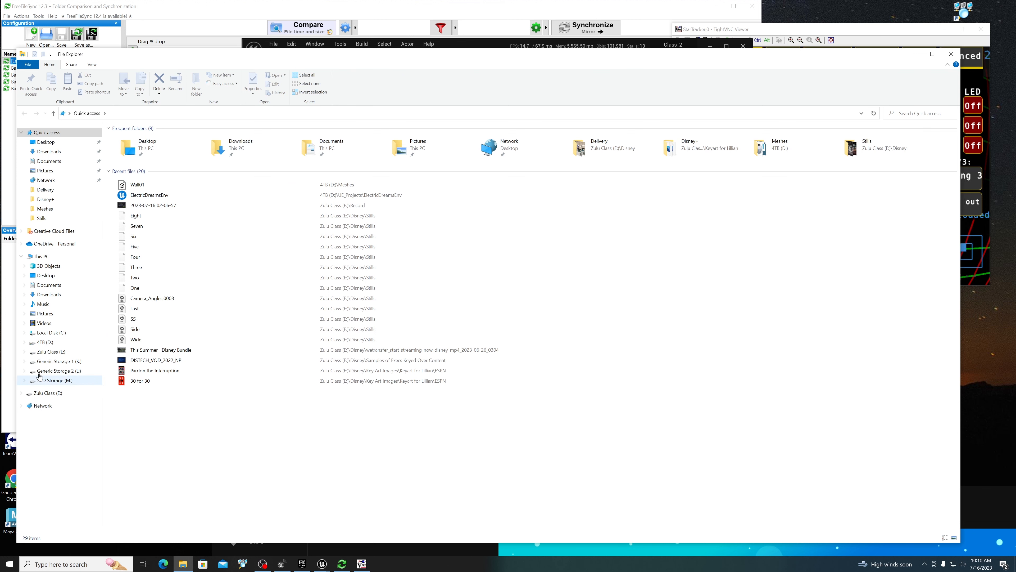
click(43, 405)
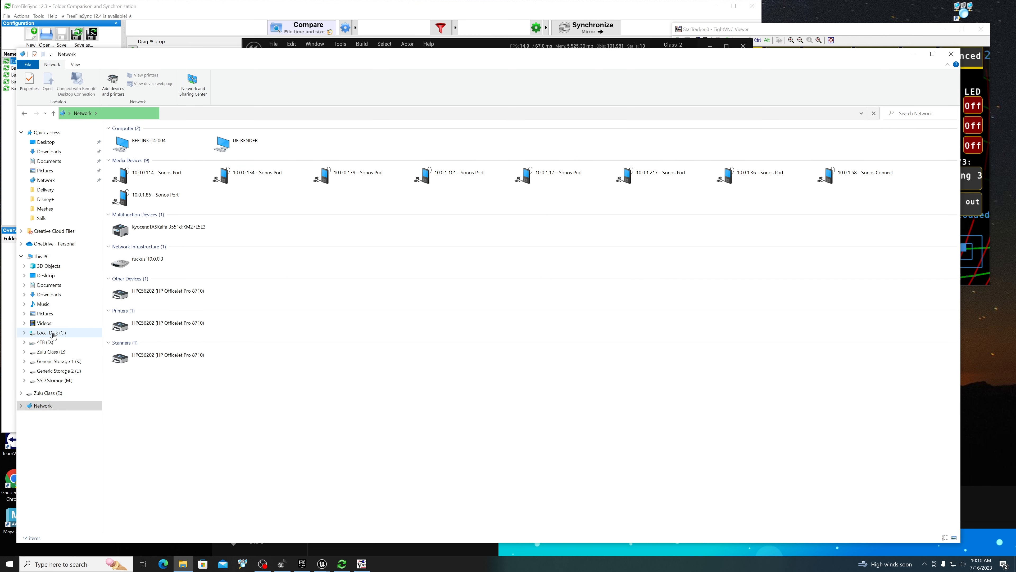
click(49, 343)
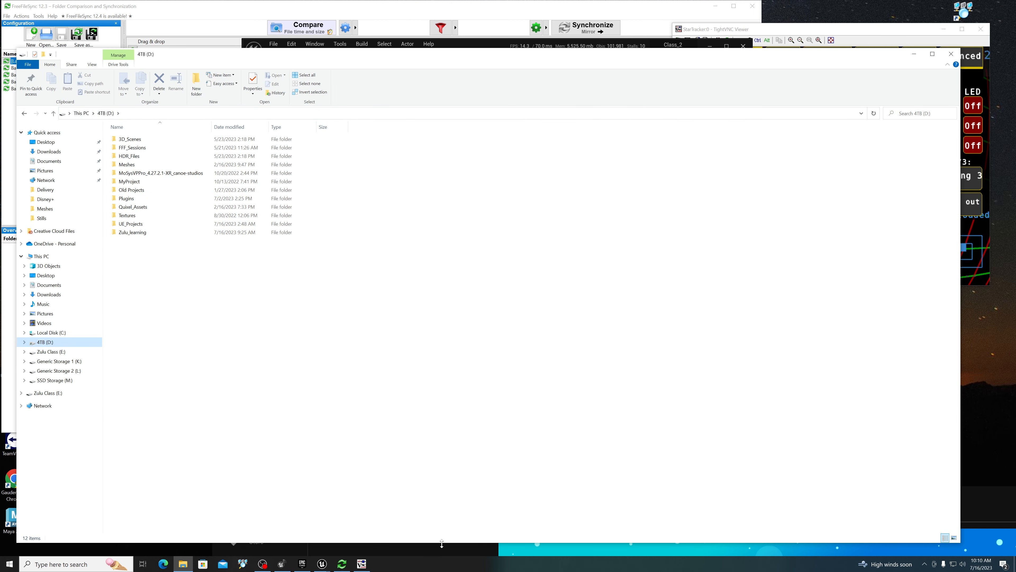
Step: Switch to the Epic Games Launcher, reveal the Class_2 project's folder from the library, and move the launcher clear of it
click(306, 567)
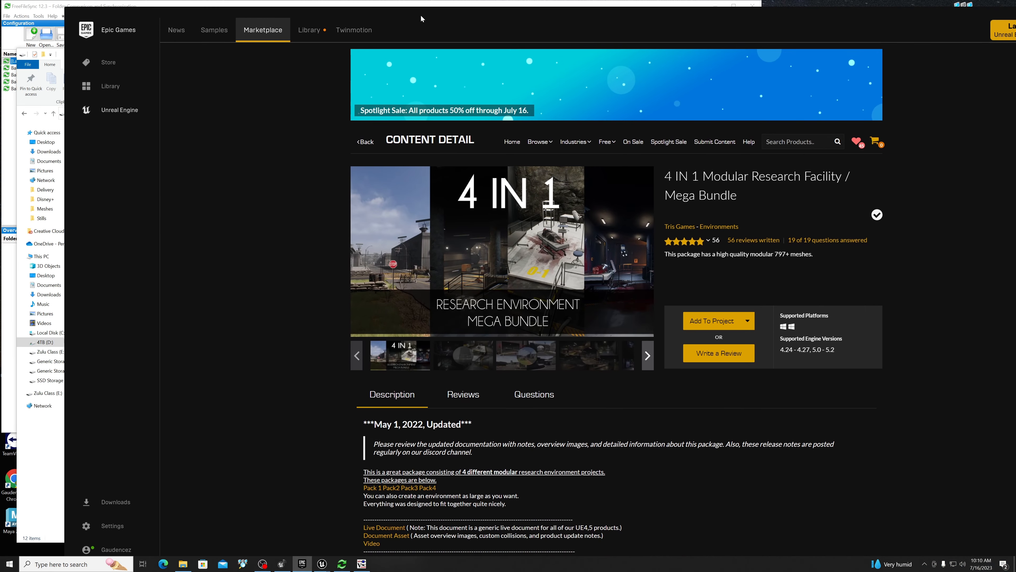
click(315, 33)
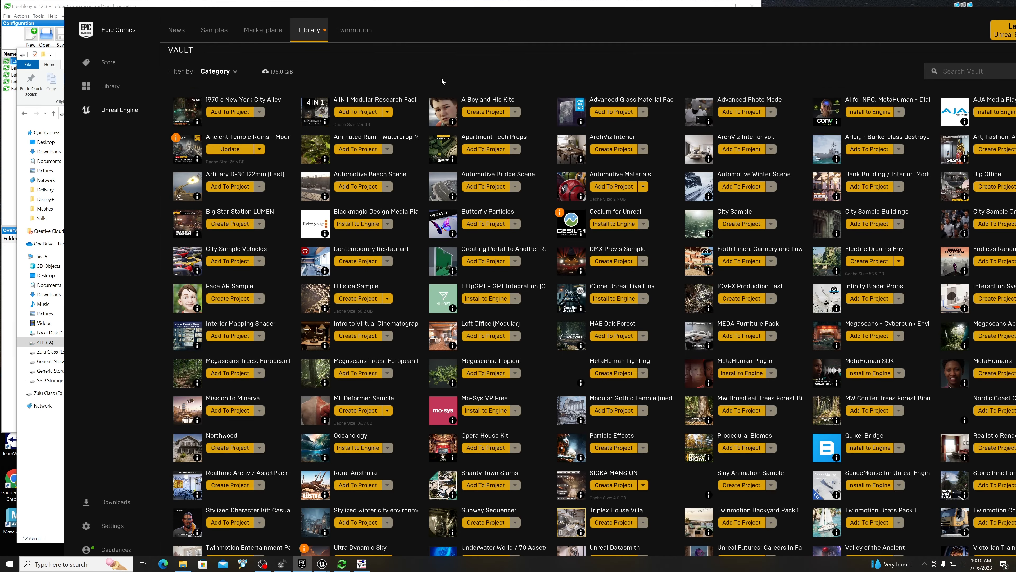
scroll(441, 77, up, 3)
scroll(444, 67, up, 4)
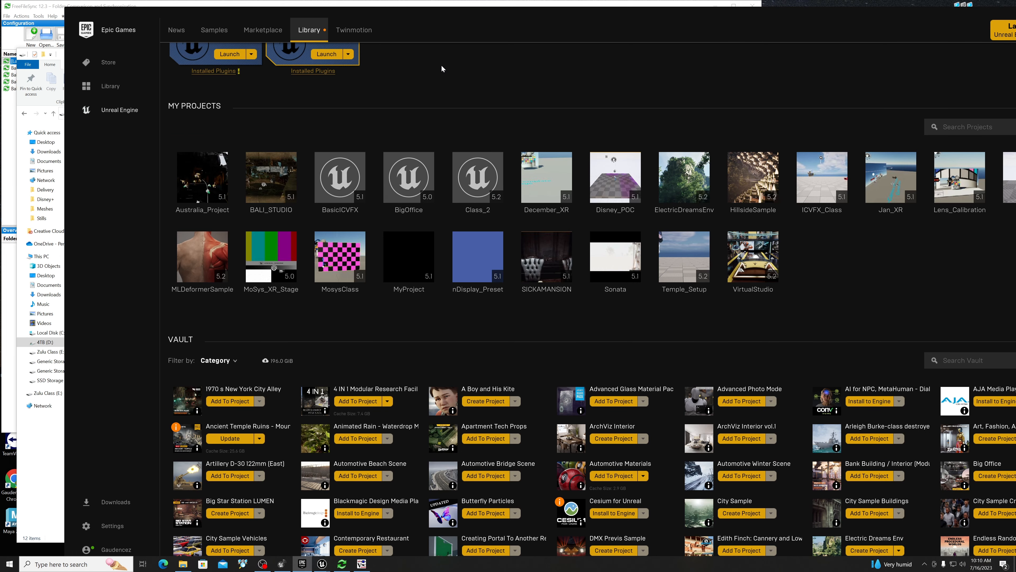
right_click(476, 177)
click(506, 195)
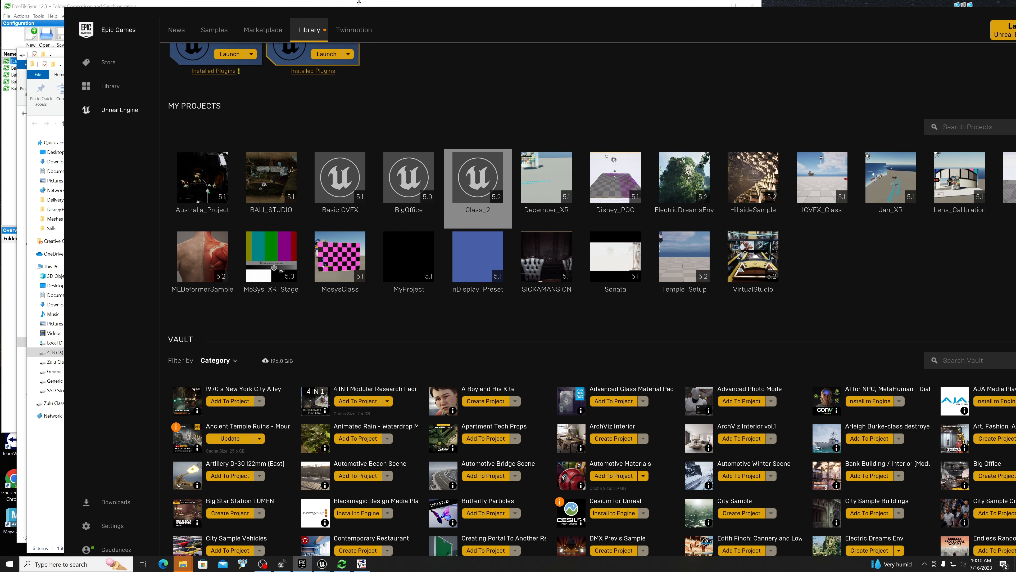
drag(374, 12, 708, 373)
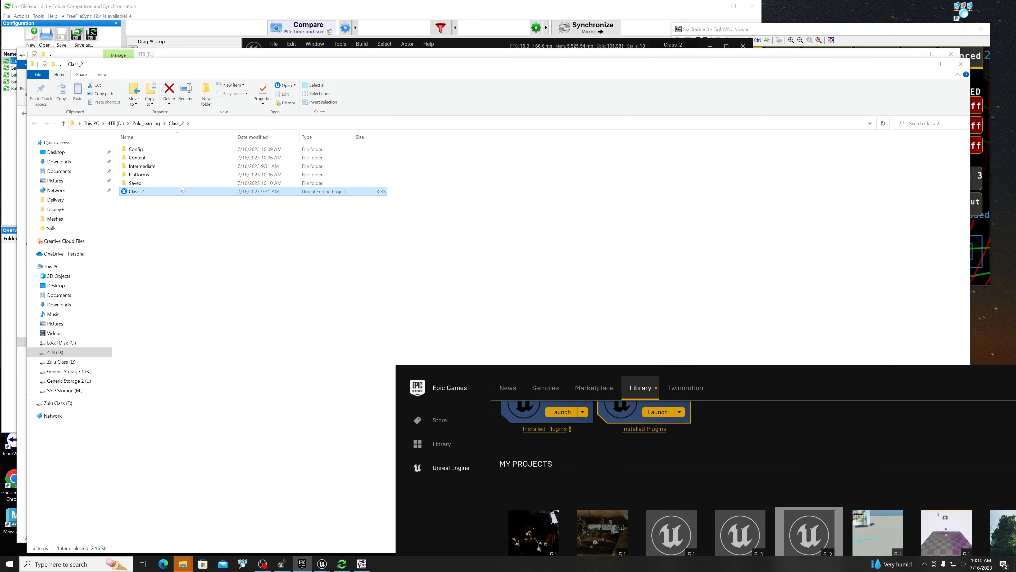
Step: Go up to the Zulu_learning folder and copy the Class_2 project folder
click(148, 124)
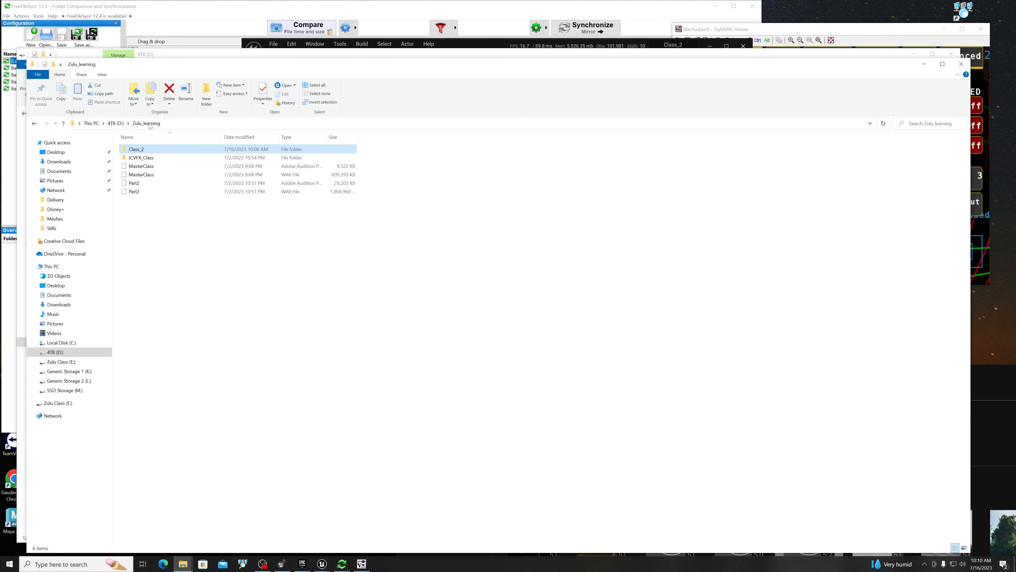
right_click(122, 149)
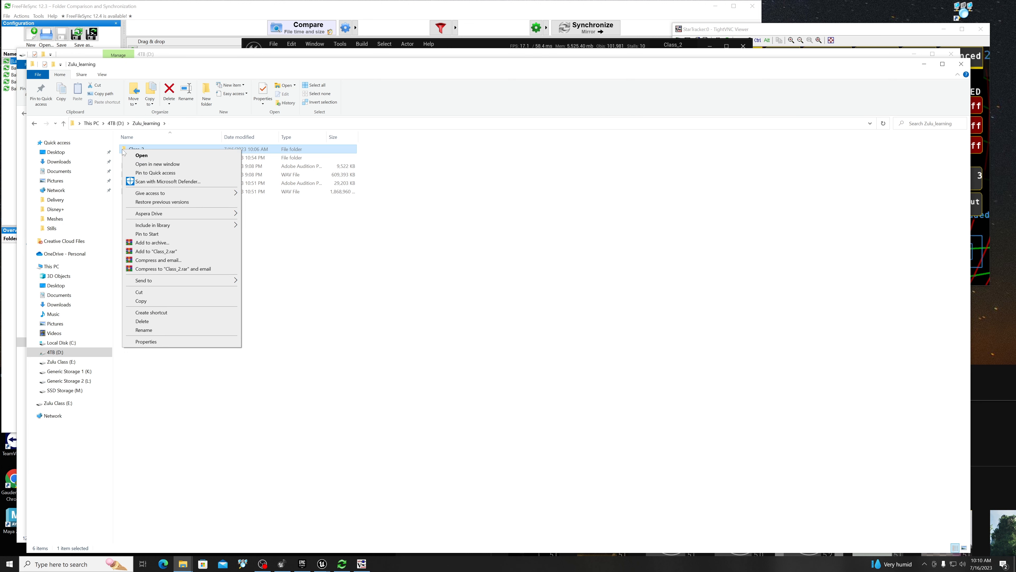
click(325, 252)
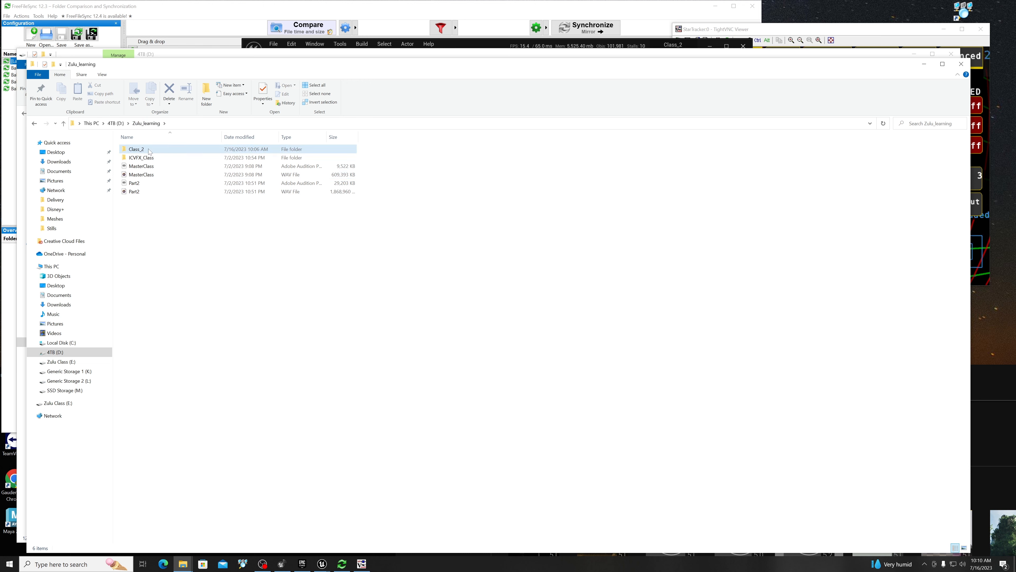
click(136, 150)
right_click(137, 150)
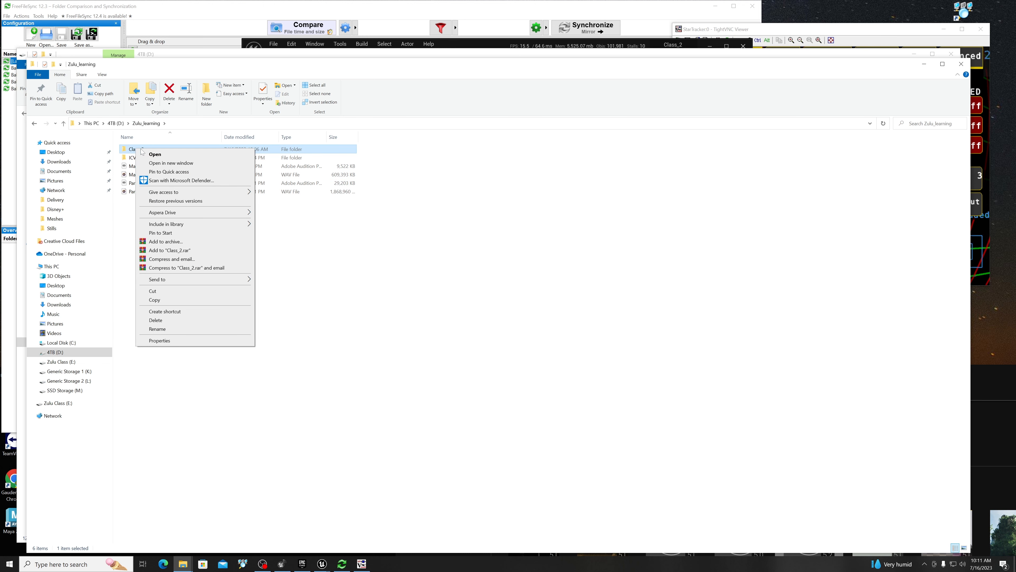
click(168, 301)
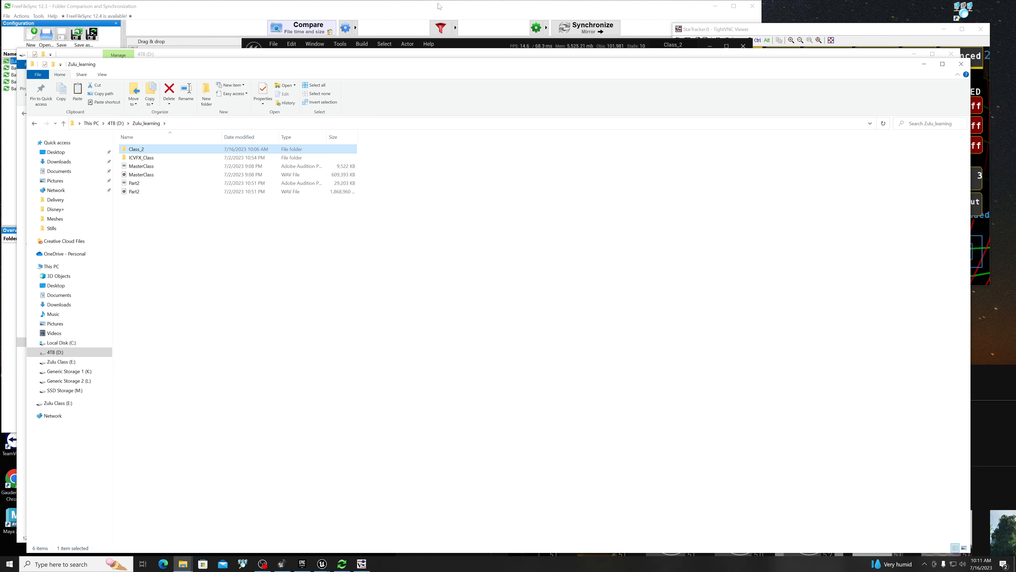
Step: Paste the copied project folder into UE_Projects\AOCC on the UE-RENDER network computer
drag(481, 71, 601, 342)
click(570, 229)
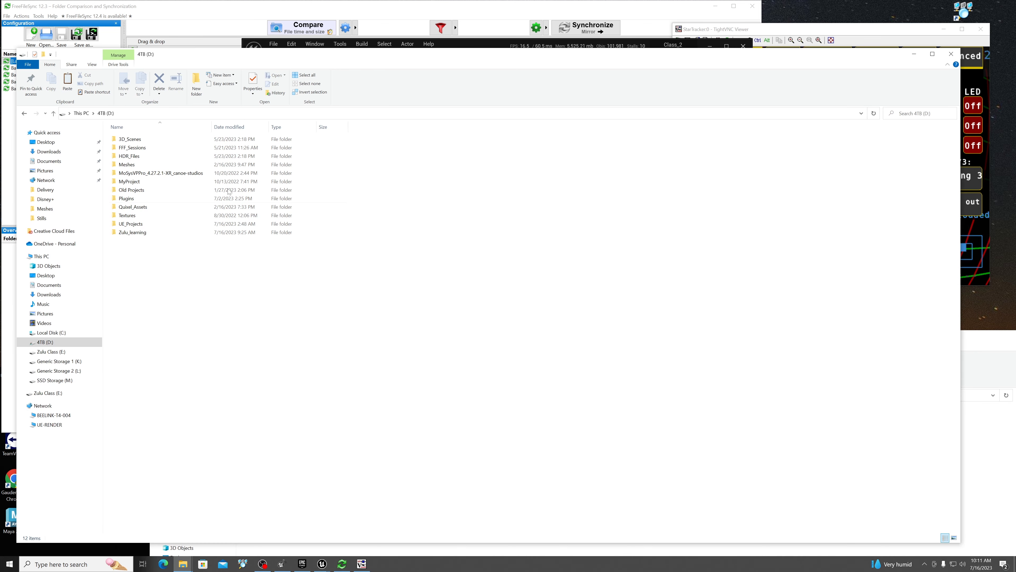
click(50, 425)
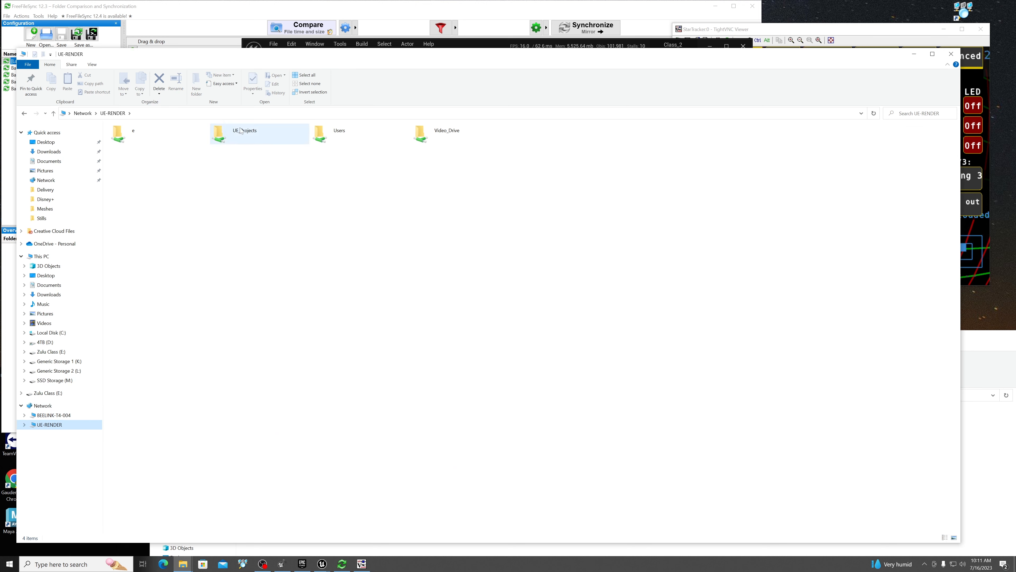
double_click(243, 135)
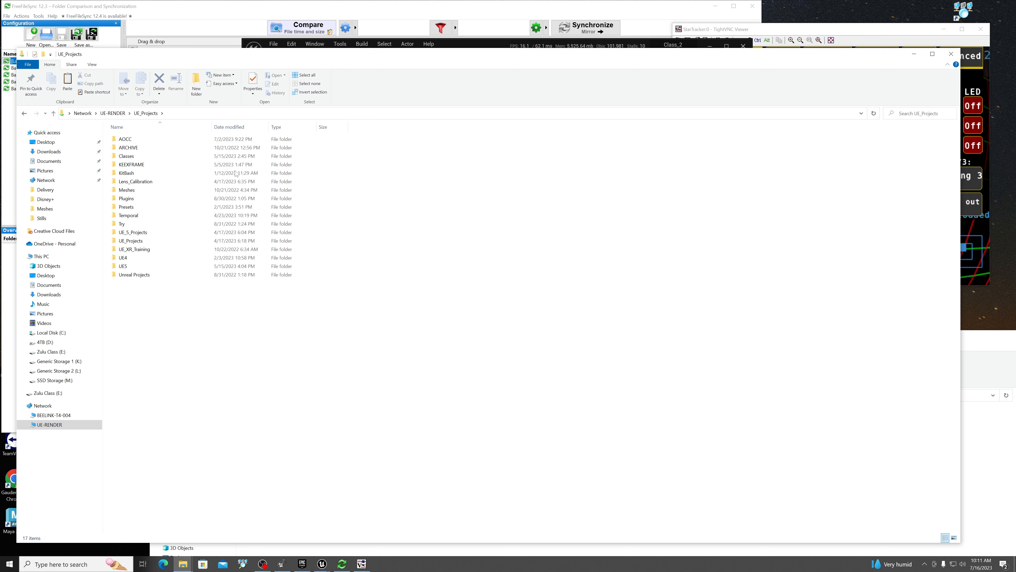
double_click(132, 139)
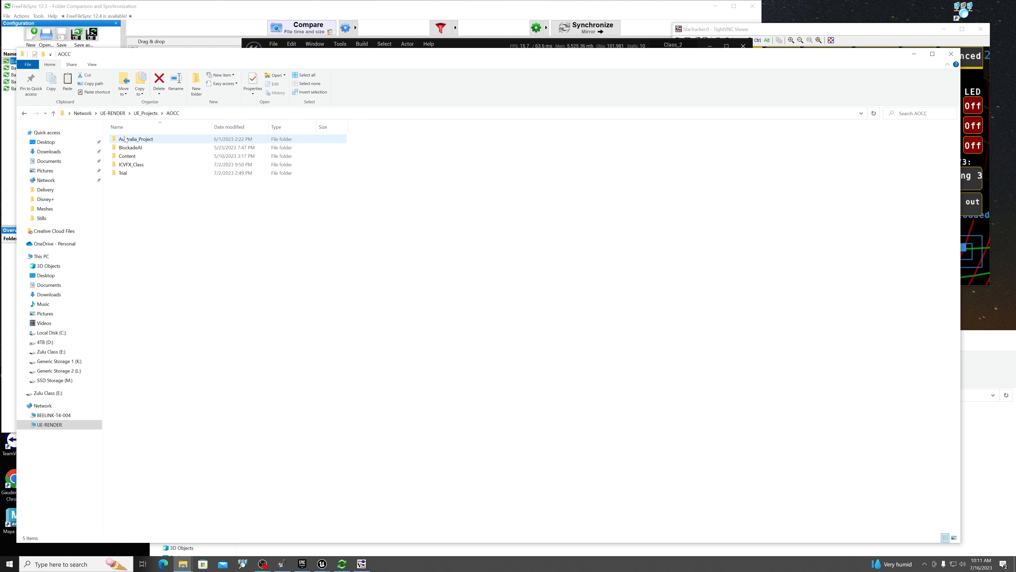
right_click(165, 274)
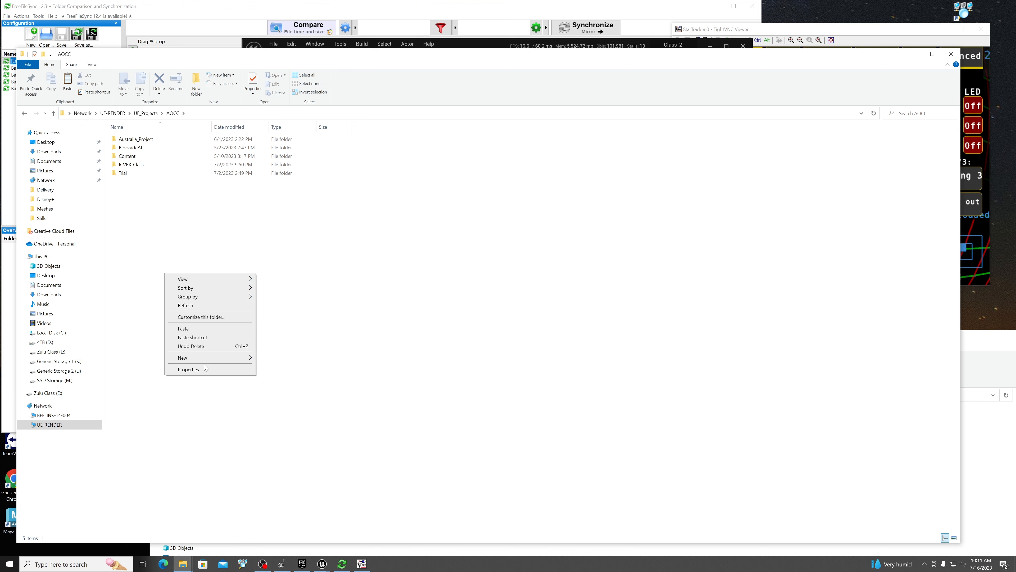
click(208, 328)
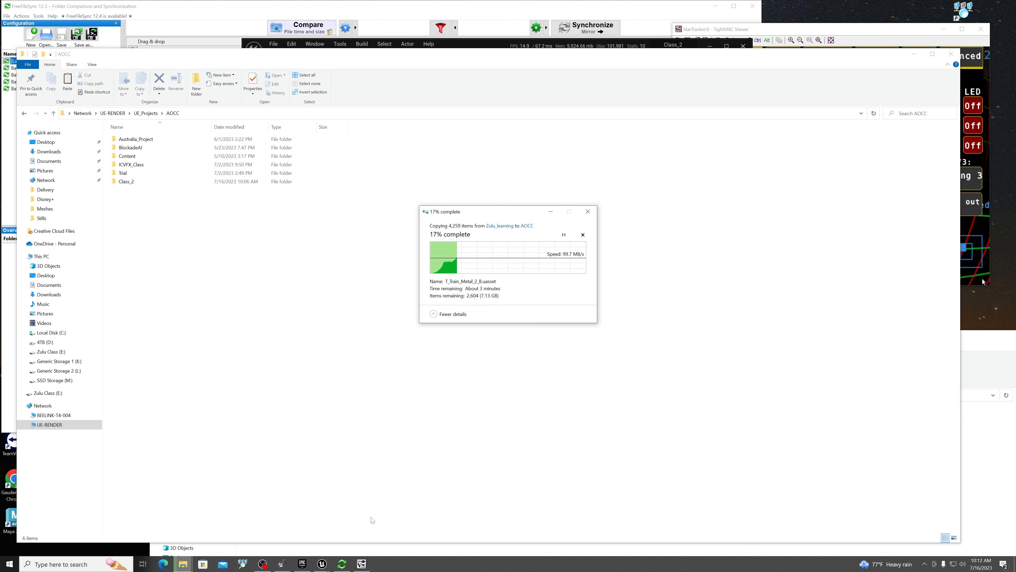
Step: Switch back to Unreal Editor, maximize it, and enable launching Switchboard Listener on login
click(325, 563)
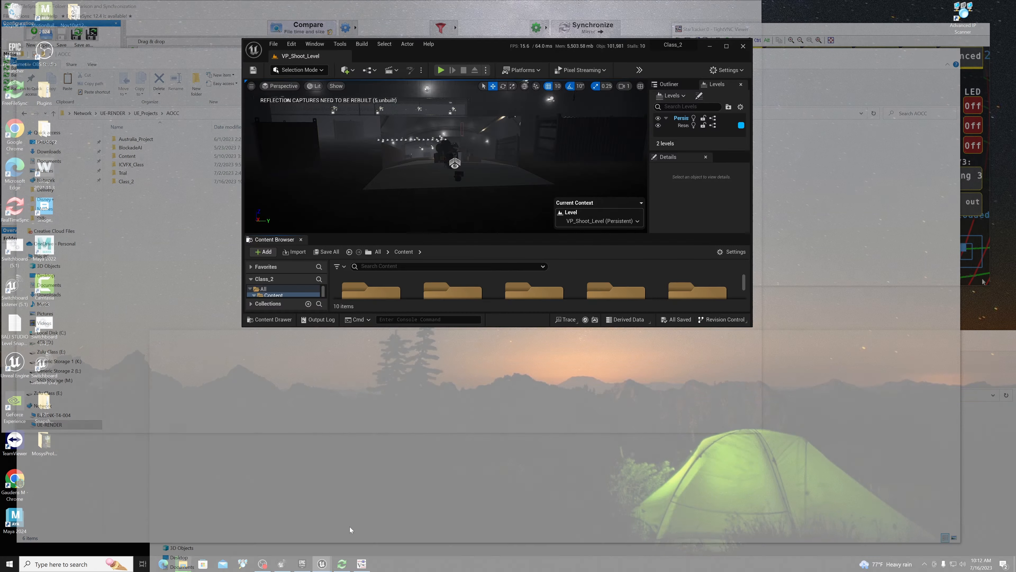
click(350, 527)
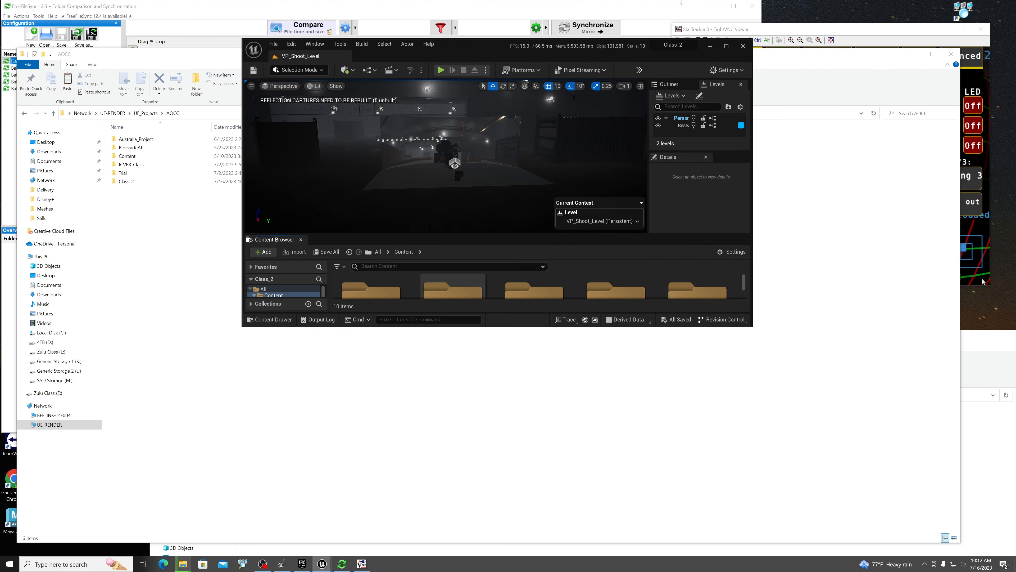
click(727, 45)
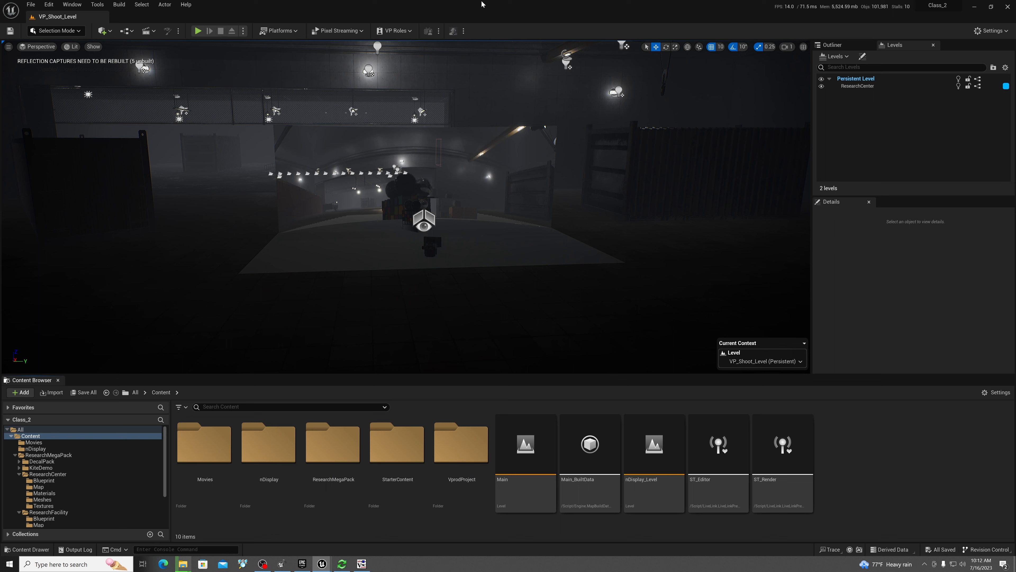
click(463, 31)
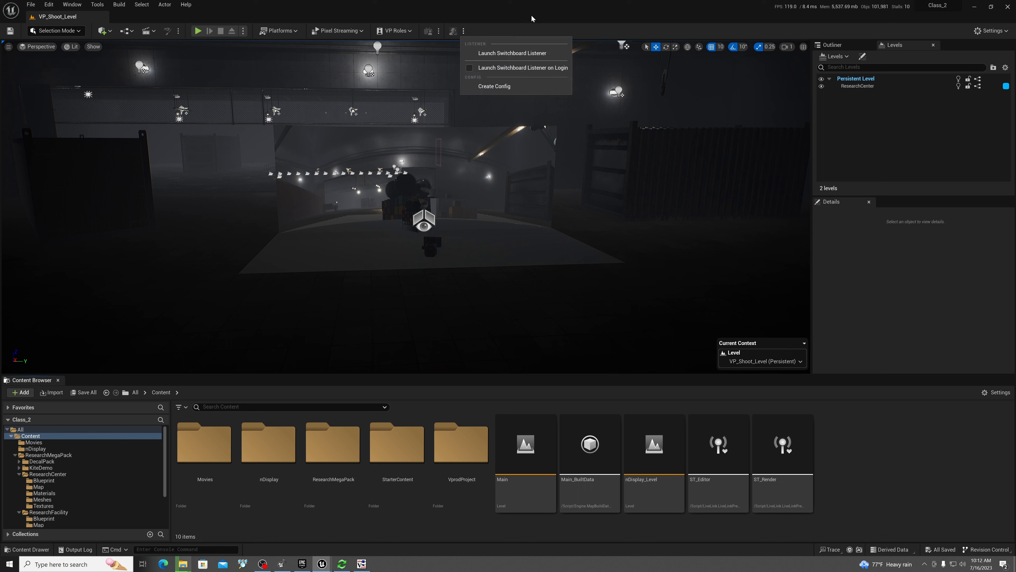
click(517, 68)
mouse_move(281, 566)
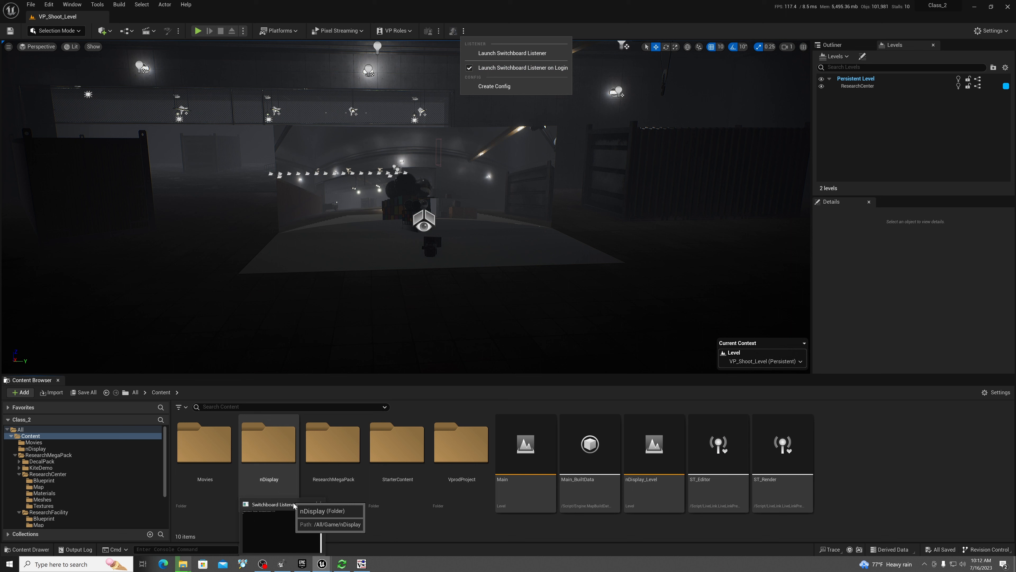
Step: Launch Switchboard Listener, then switch to Switchboard and create a new configuration with path Class_2 for the Class_2 project
click(509, 53)
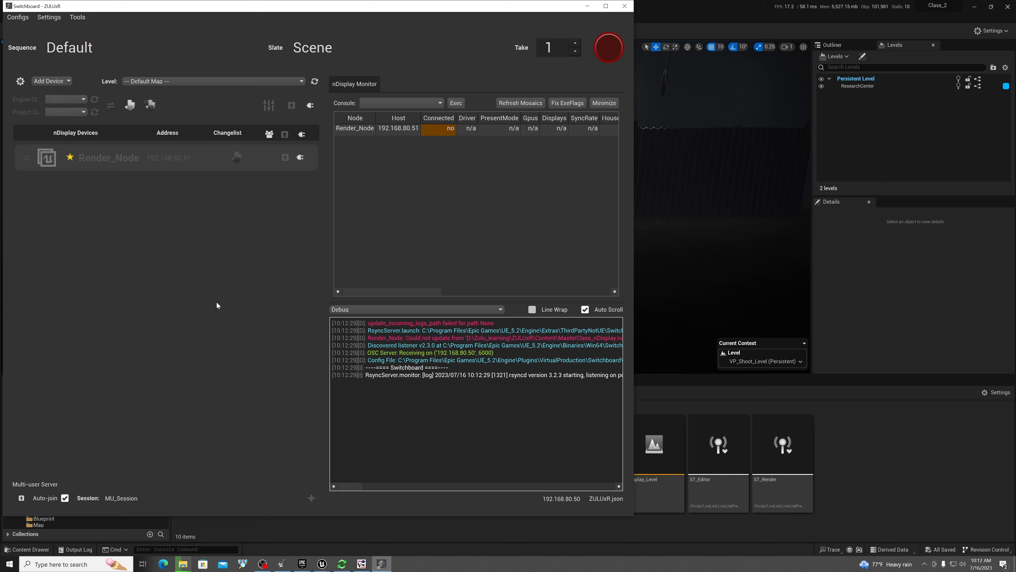
click(18, 17)
click(23, 29)
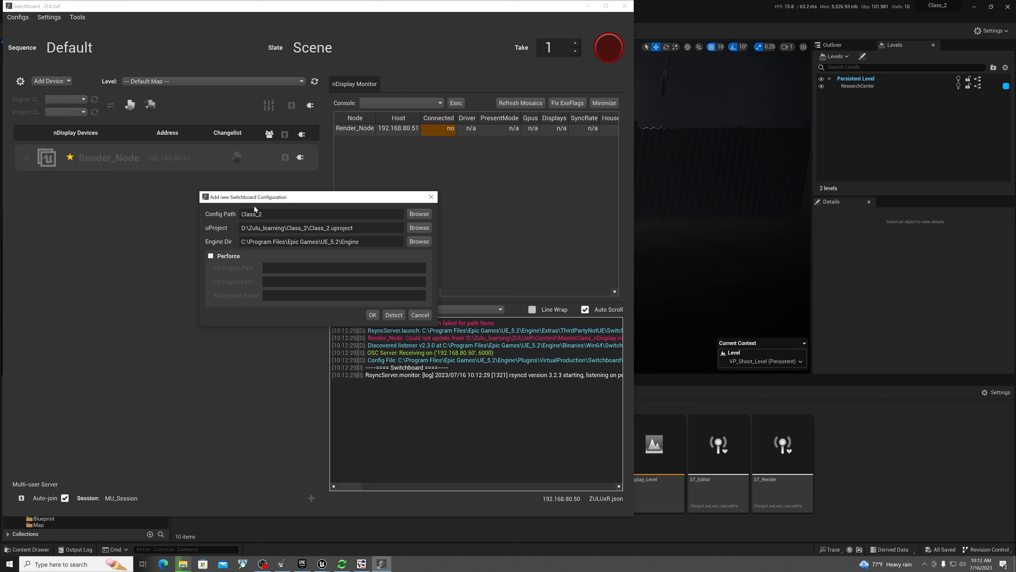
click(372, 315)
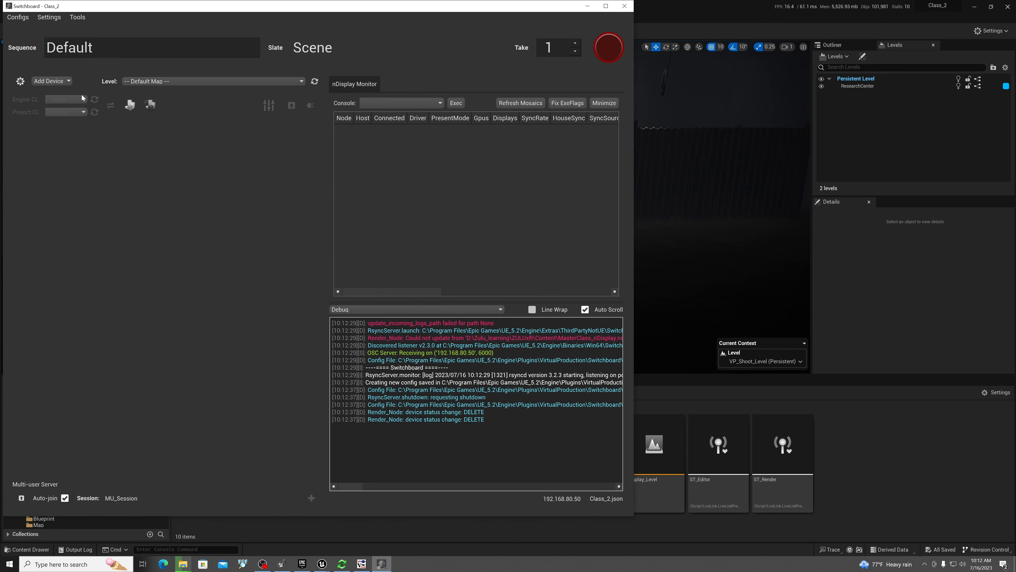
Step: Add an nDisplay device, populating the config file list from the project and accepting the nDisplay config it finds
click(61, 82)
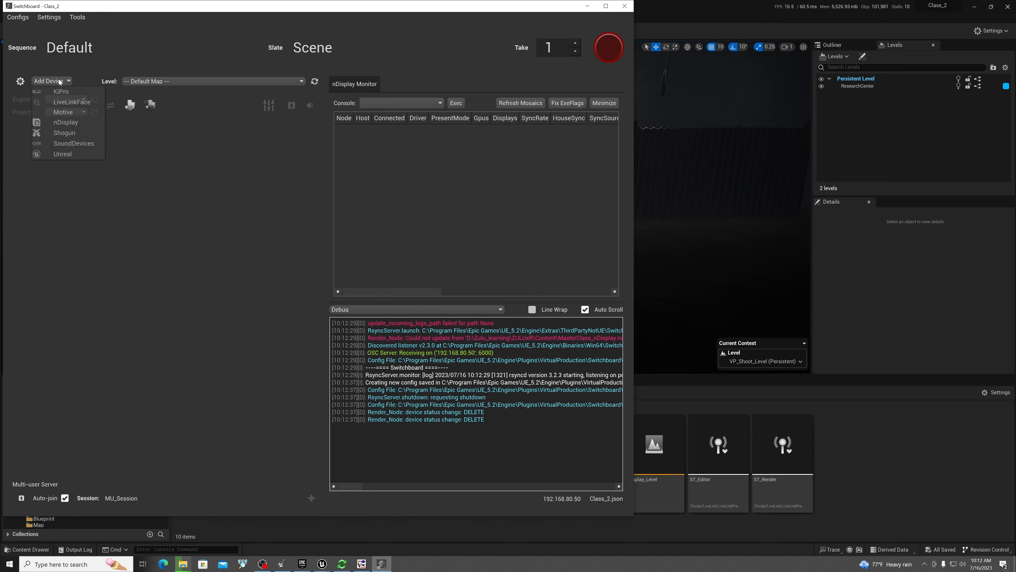
click(62, 122)
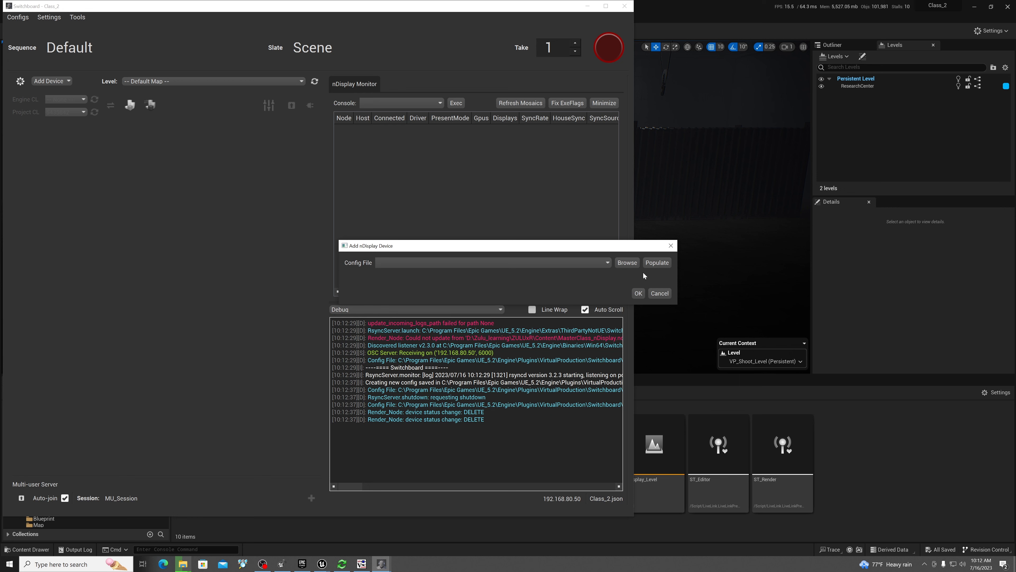
click(656, 264)
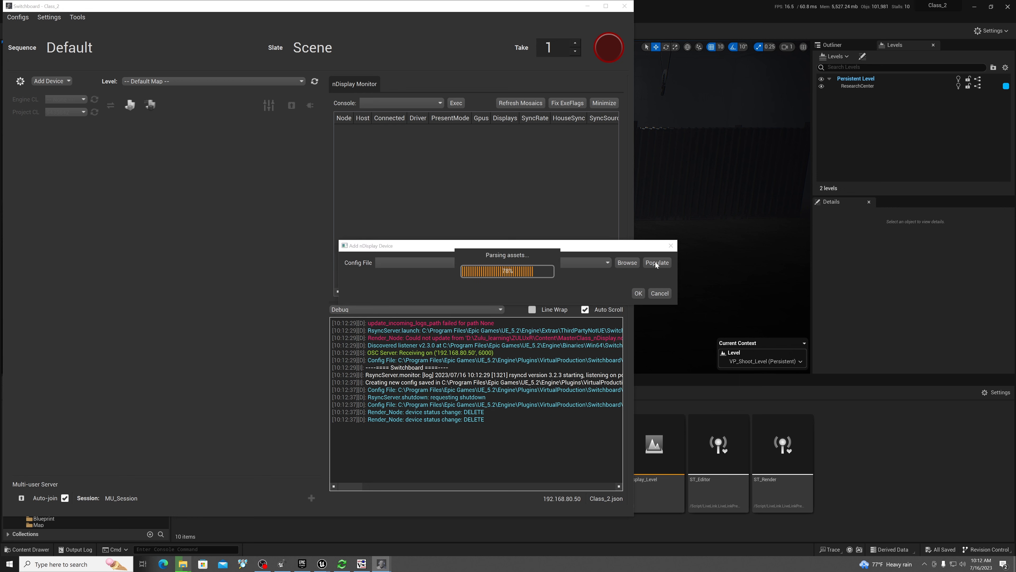
click(638, 293)
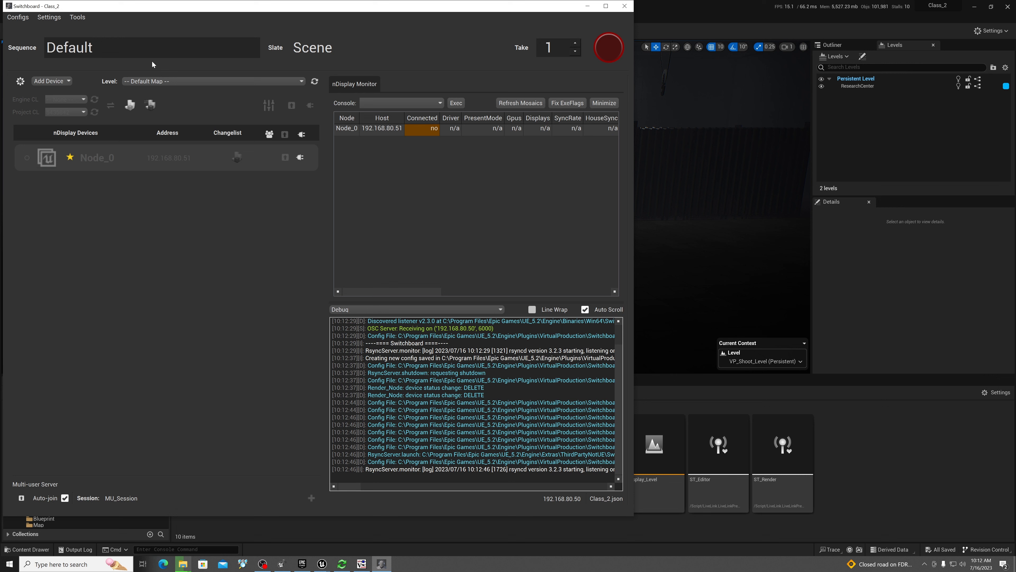
Step: Set the Switchboard level to VP_Shoot_Level
click(211, 82)
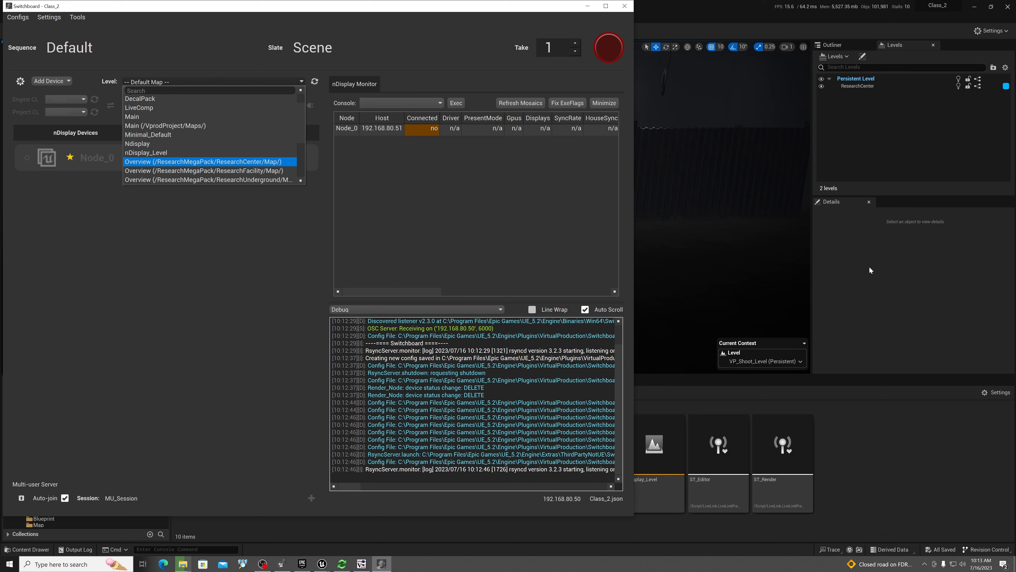
scroll(200, 132, down, 3)
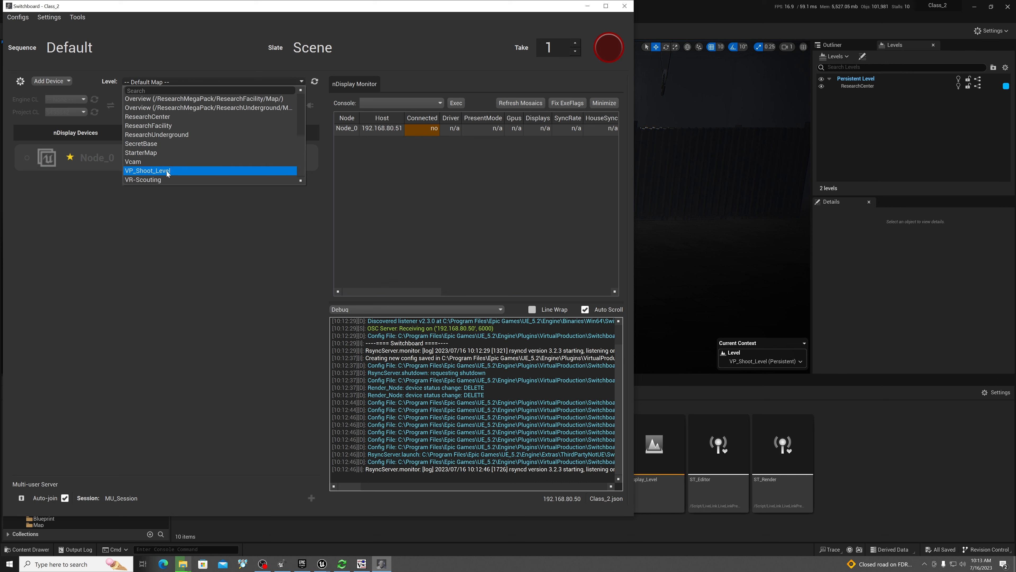
click(167, 171)
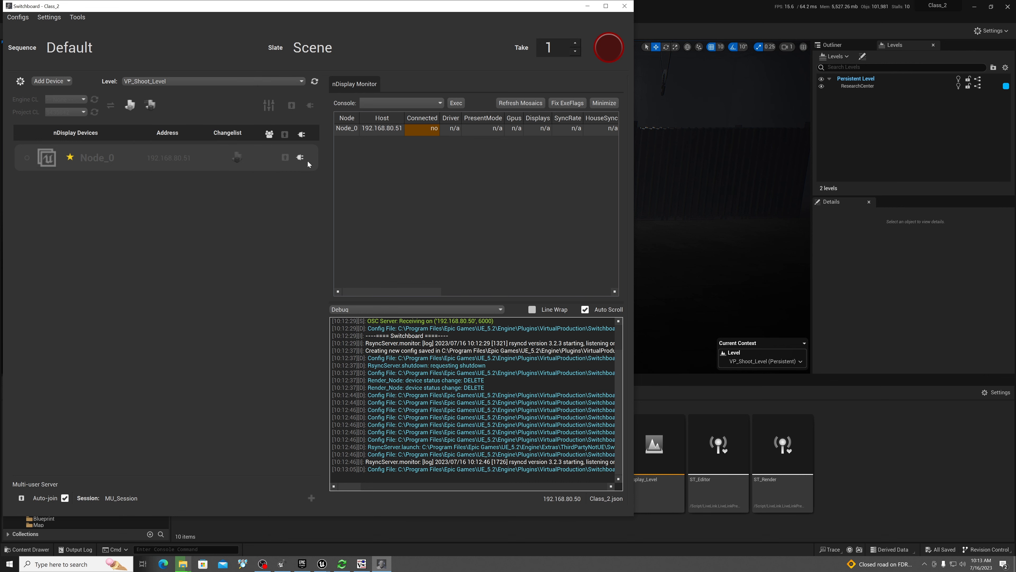
Step: Open the Switchboard settings in an enlarged window and go to the Node_0 device settings
click(45, 16)
click(50, 27)
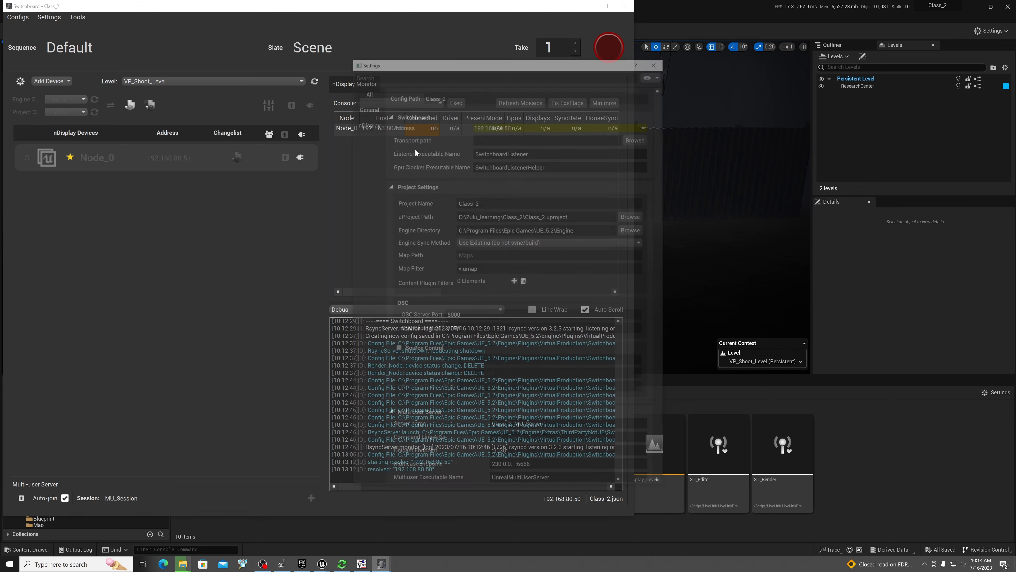
drag(506, 65, 632, 10)
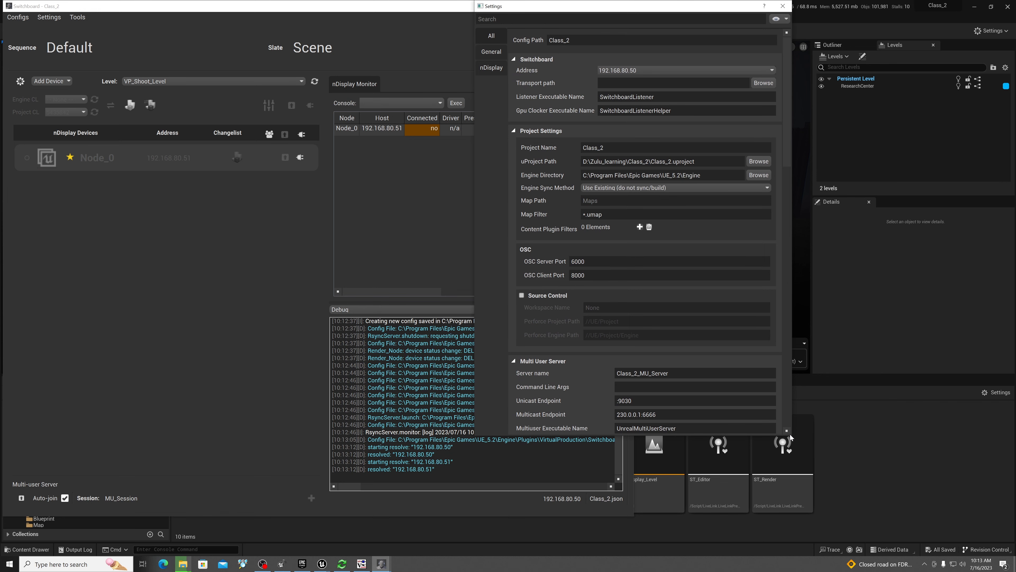
drag(790, 434, 857, 554)
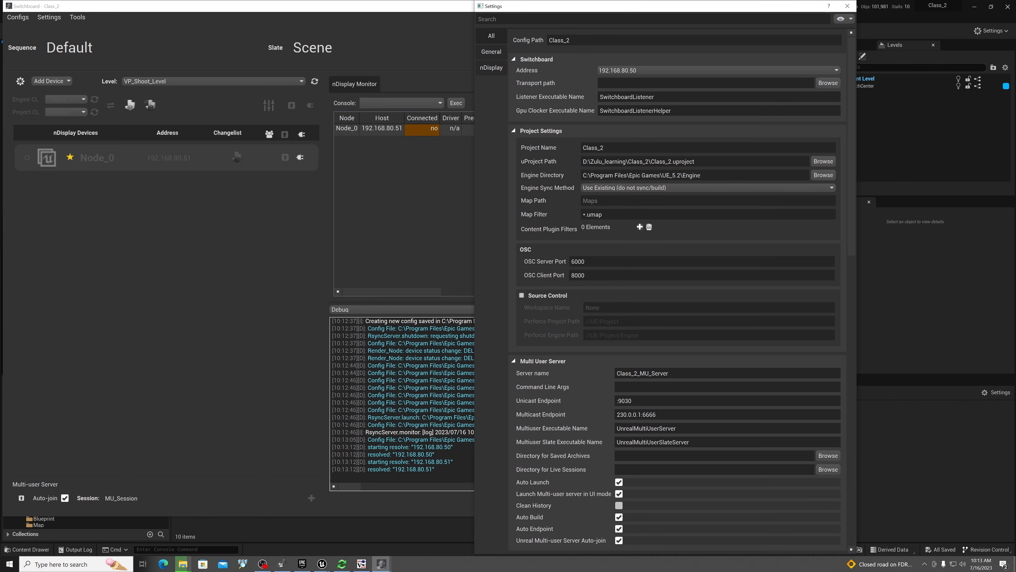
scroll(679, 281, down, 15)
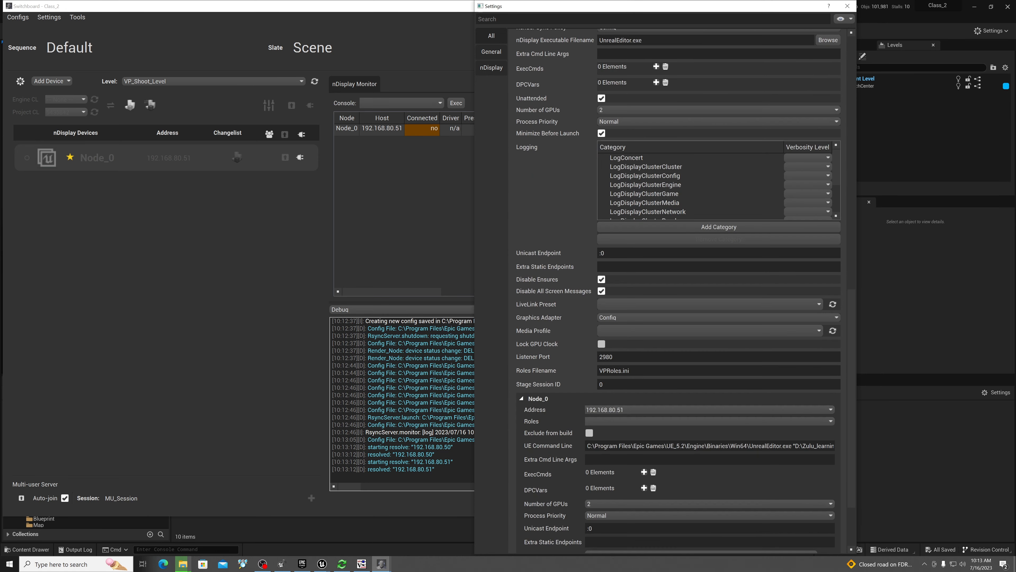
scroll(678, 280, down, 5)
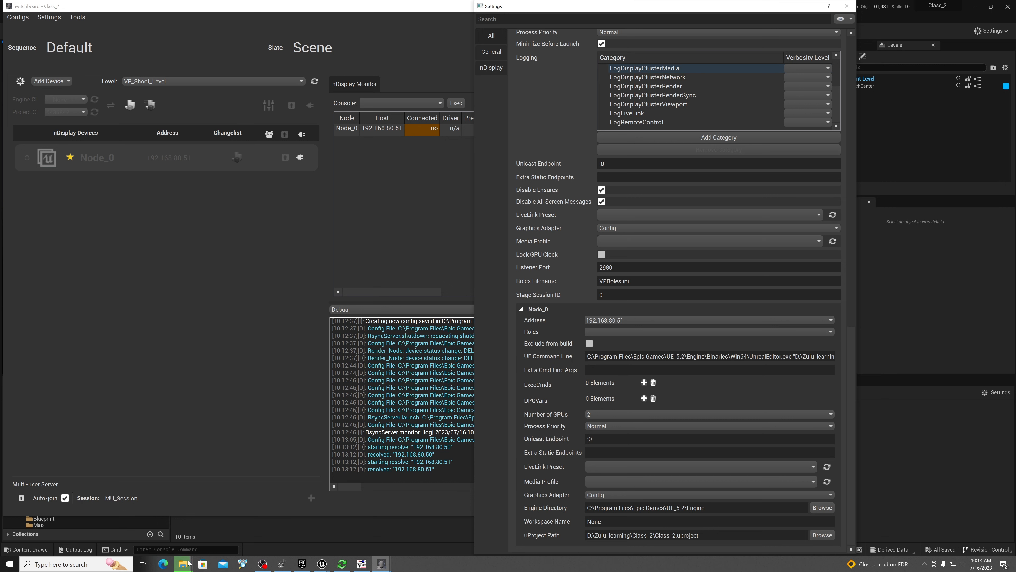
Step: Switch to File Explorer and check the path of the Class_2 project folder inside Zulu_learning
mouse_move(182, 564)
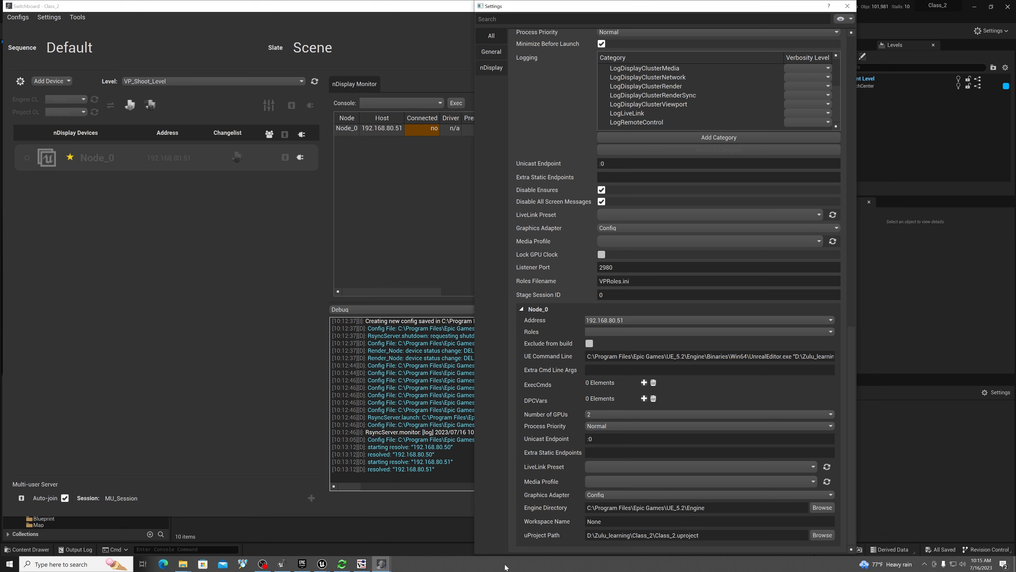
mouse_move(184, 564)
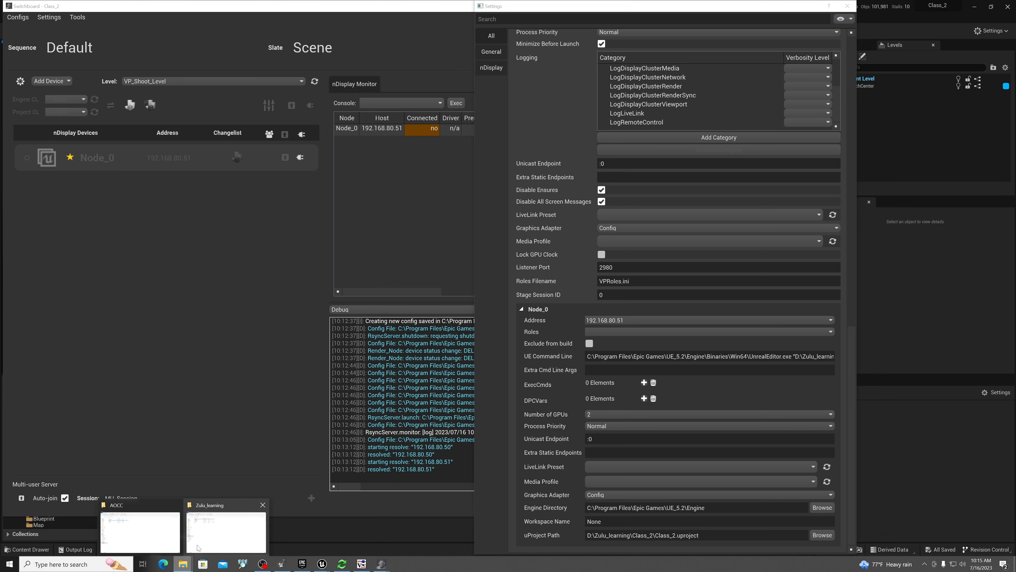
click(199, 548)
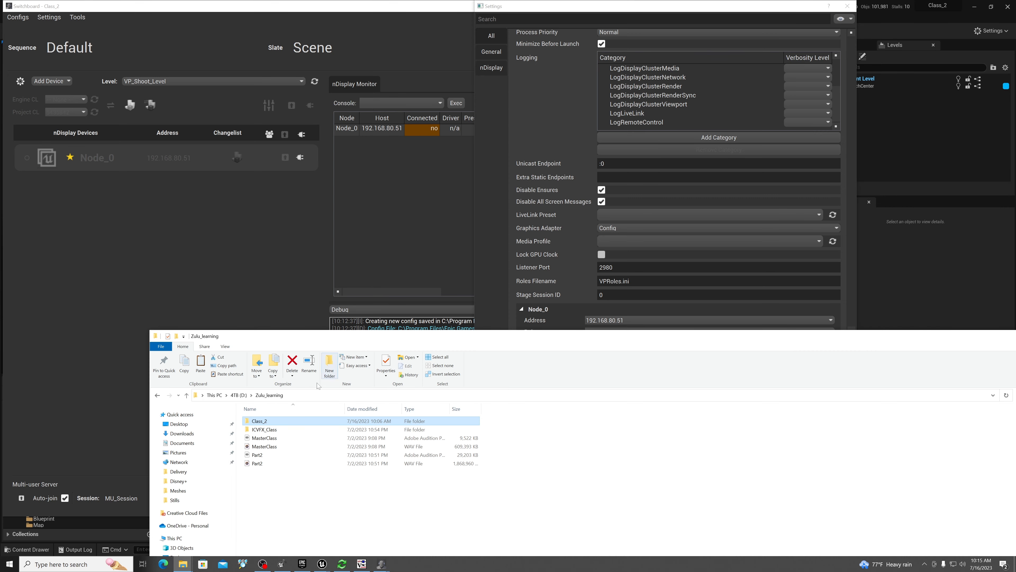
click(293, 395)
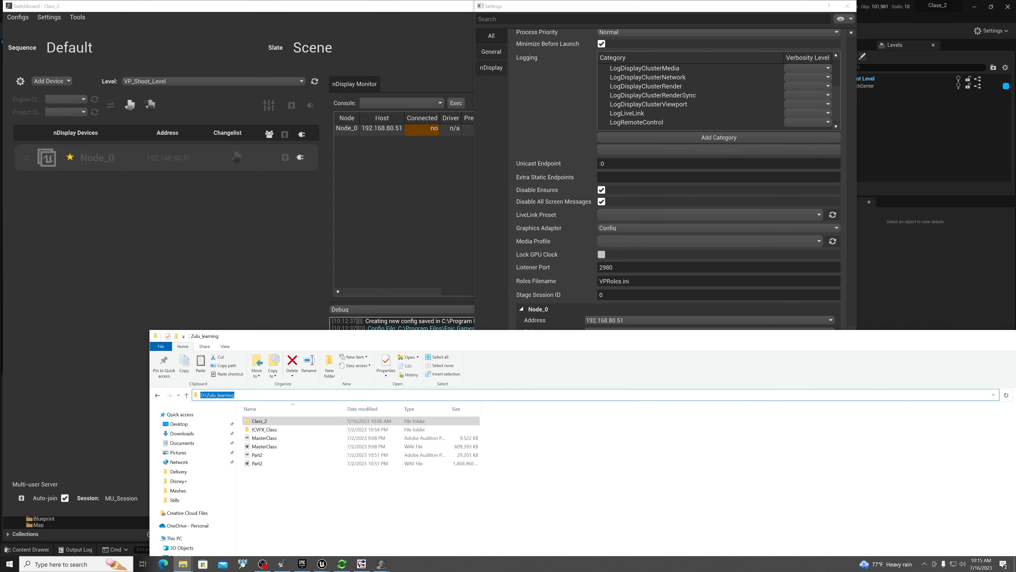
click(249, 421)
double_click(249, 421)
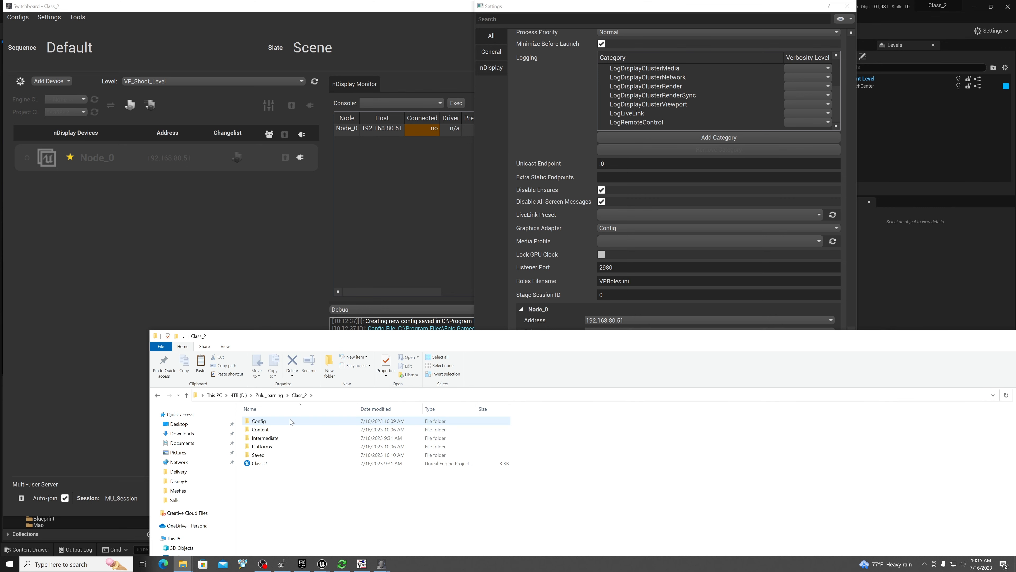
click(323, 396)
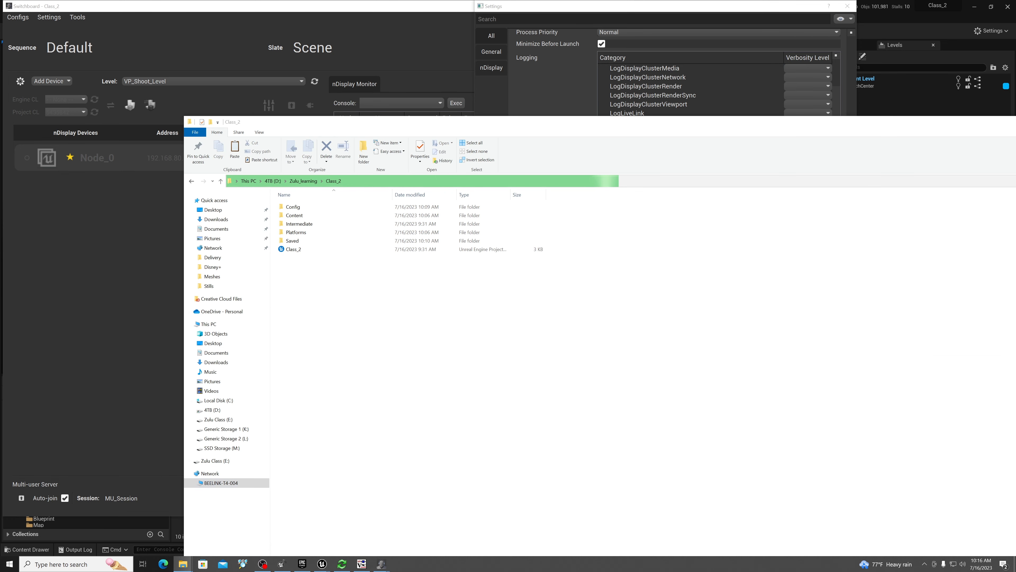
Step: Return to the Switchboard settings and set Node_0's uProject path to E:\UE_Projects\AOCC\Class_2\Class_2.uproject
click(643, 7)
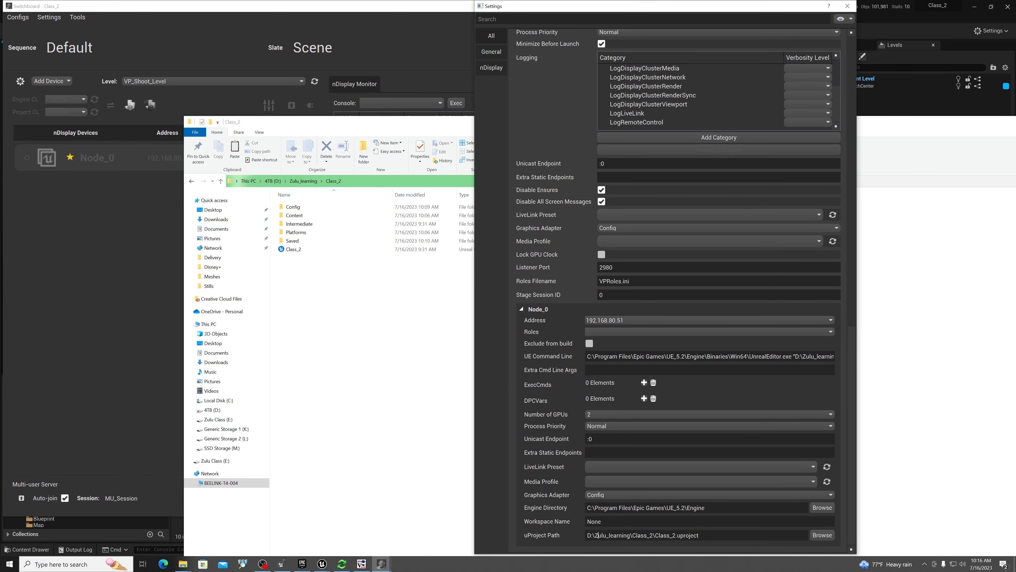
key(BackSpace)
text(E)
drag(630, 534, 594, 535)
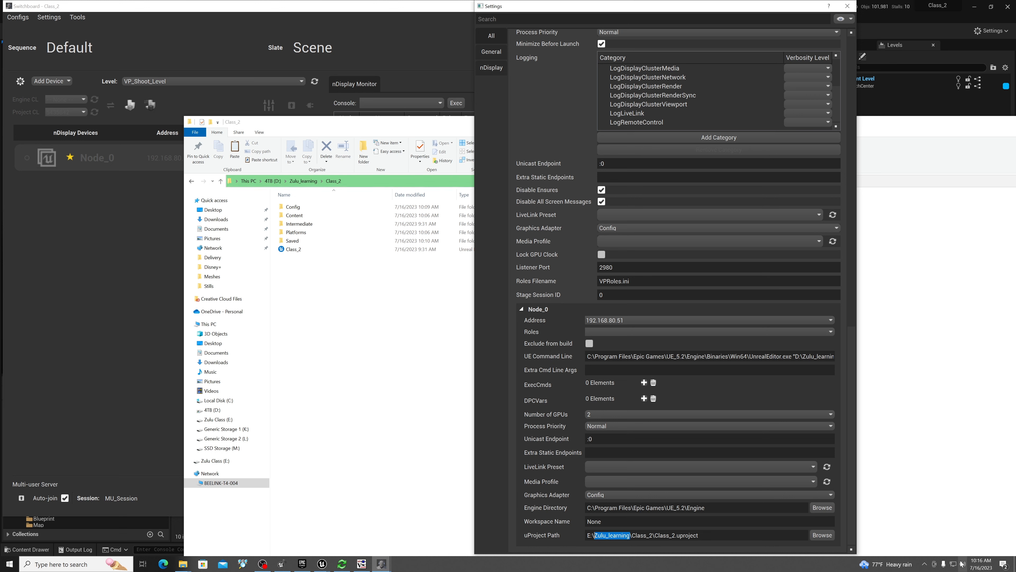
text(U)
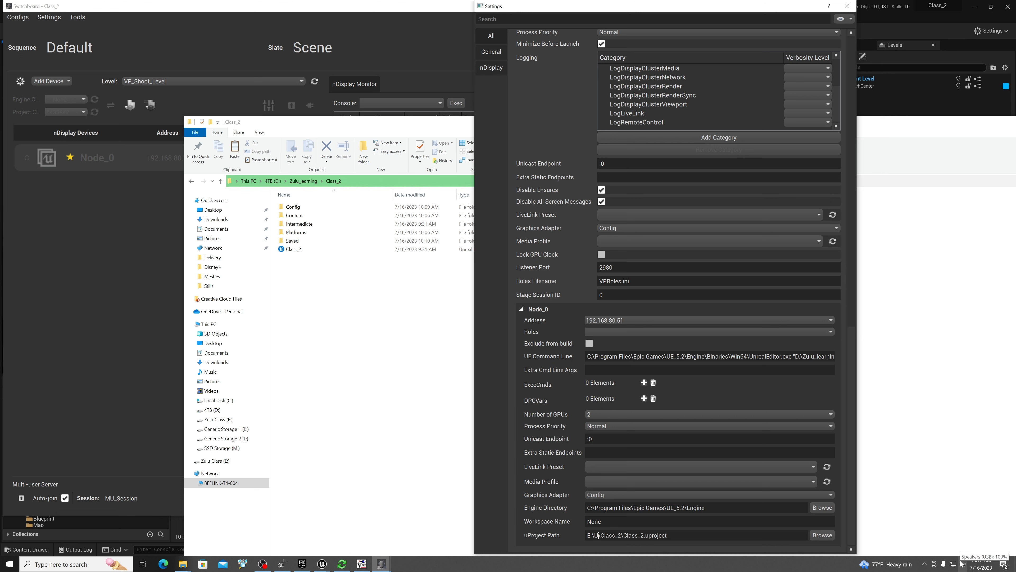
text(E)
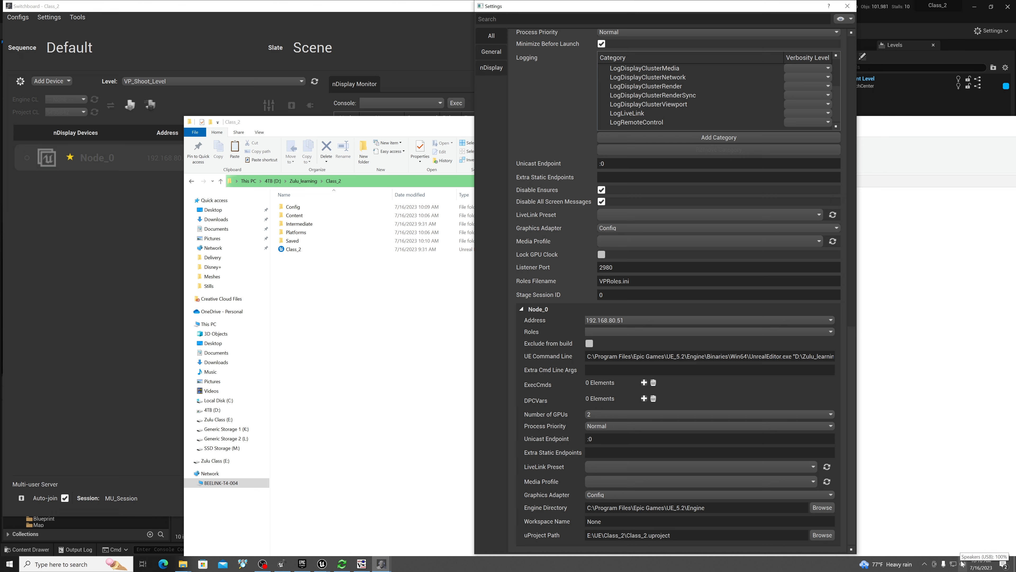
text(_Project)
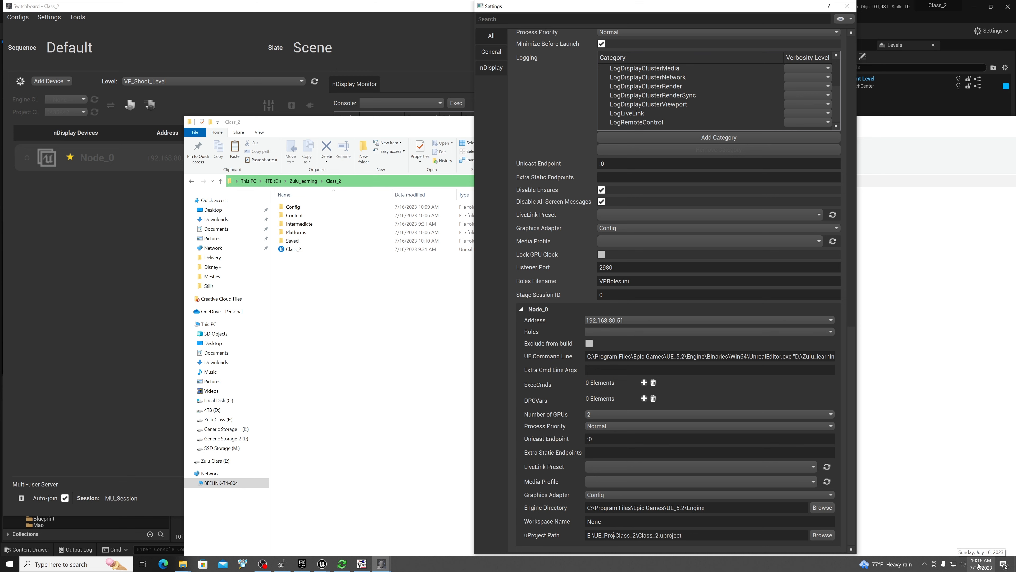
key(alt+Tab)
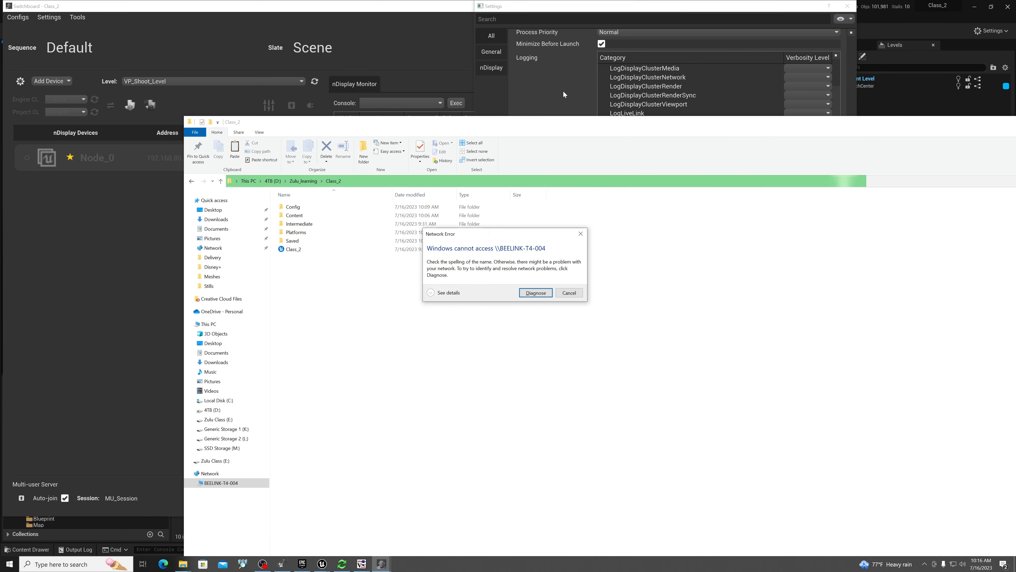
key(alt+Tab)
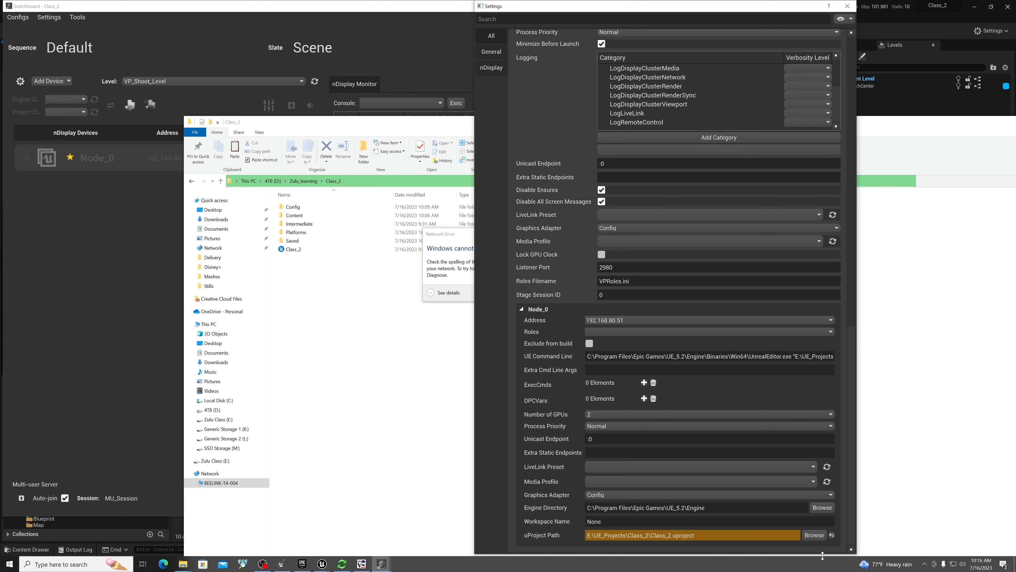
text(AOCC\)
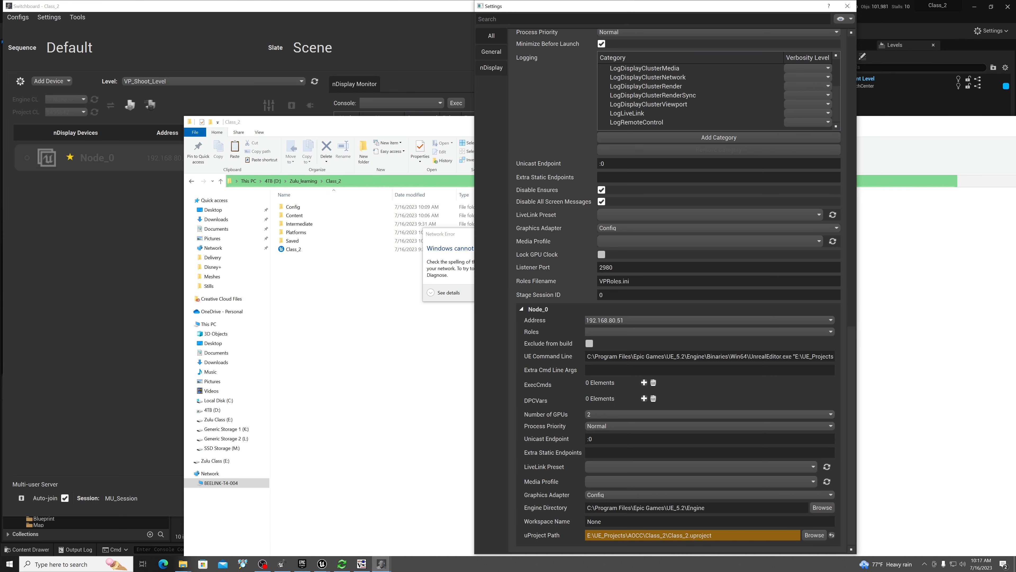
Step: Select Node_0's entire uProject path to review it, then close the Switchboard settings
right_click(596, 535)
click(679, 487)
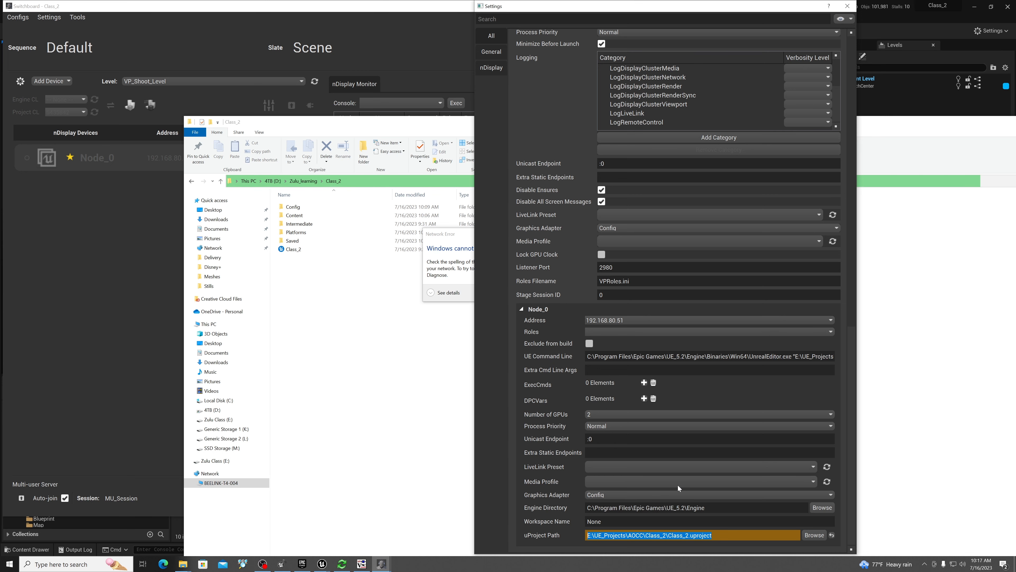
click(699, 536)
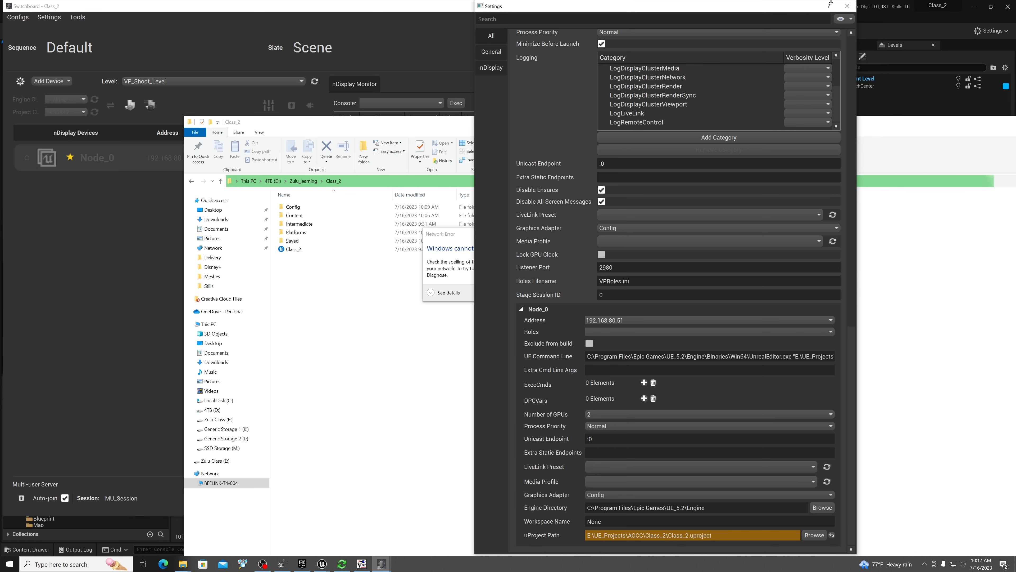
click(848, 6)
click(159, 210)
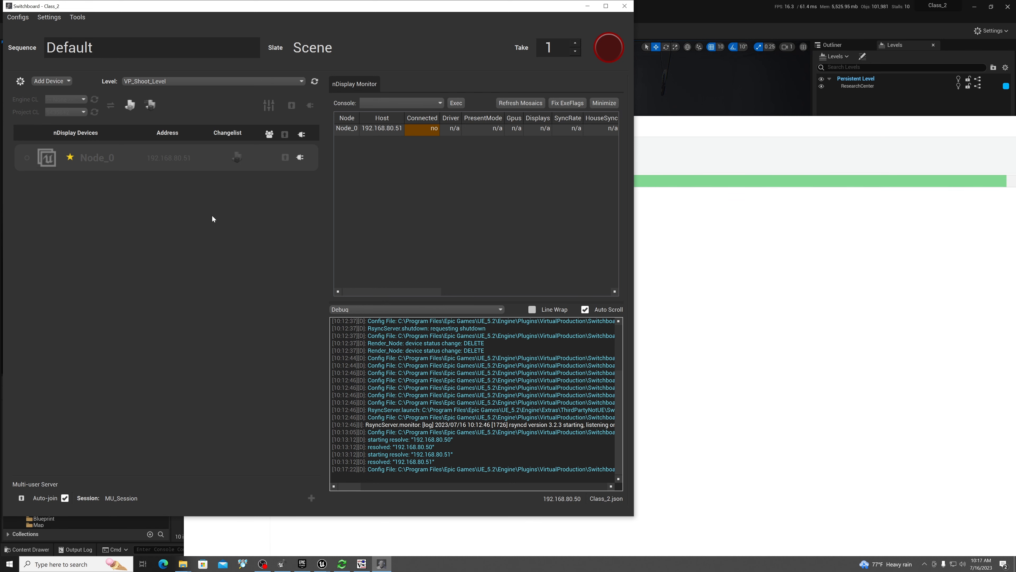
Step: Add an Unreal device named Editor_PC with address 192.168.80.50, then open the Switchboard settings
click(67, 81)
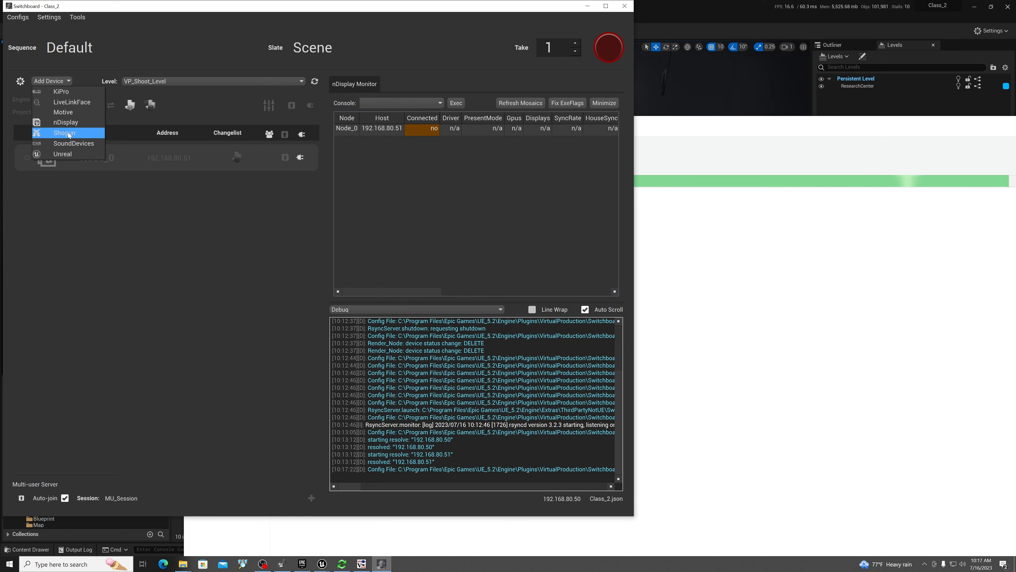
click(74, 154)
text(Editor)
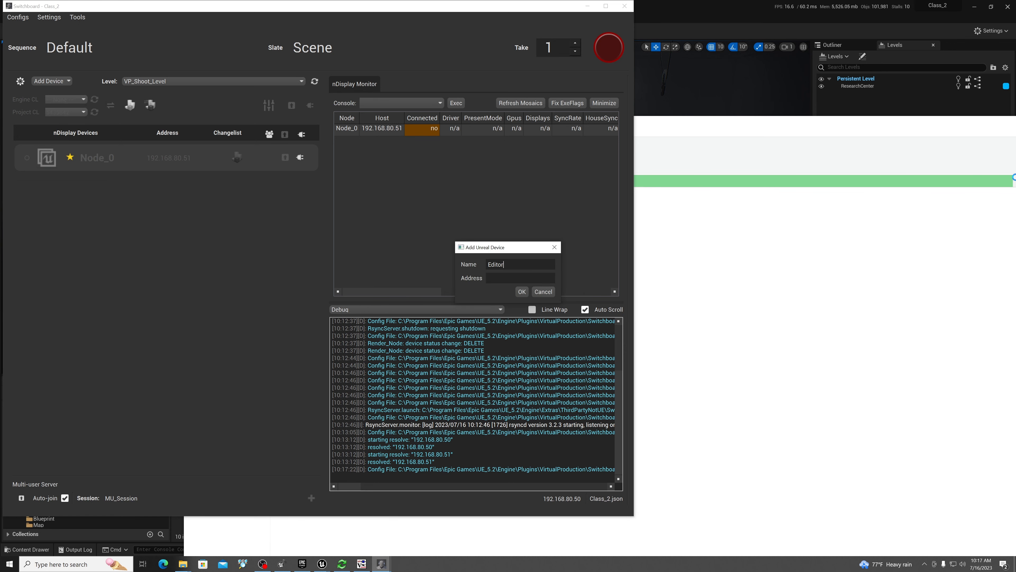
text(_PC)
drag(510, 251, 480, 191)
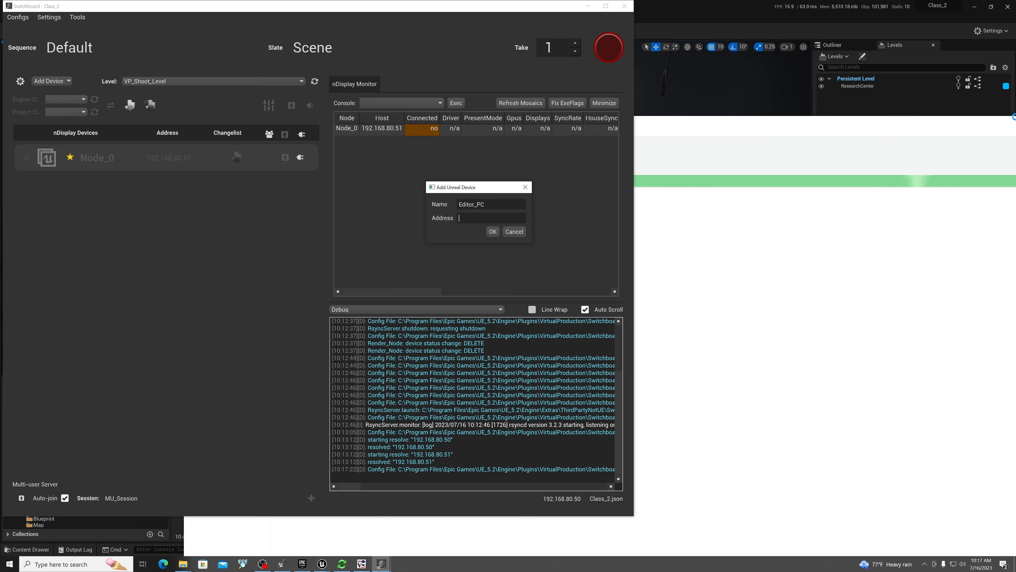
text(192.168.50.50)
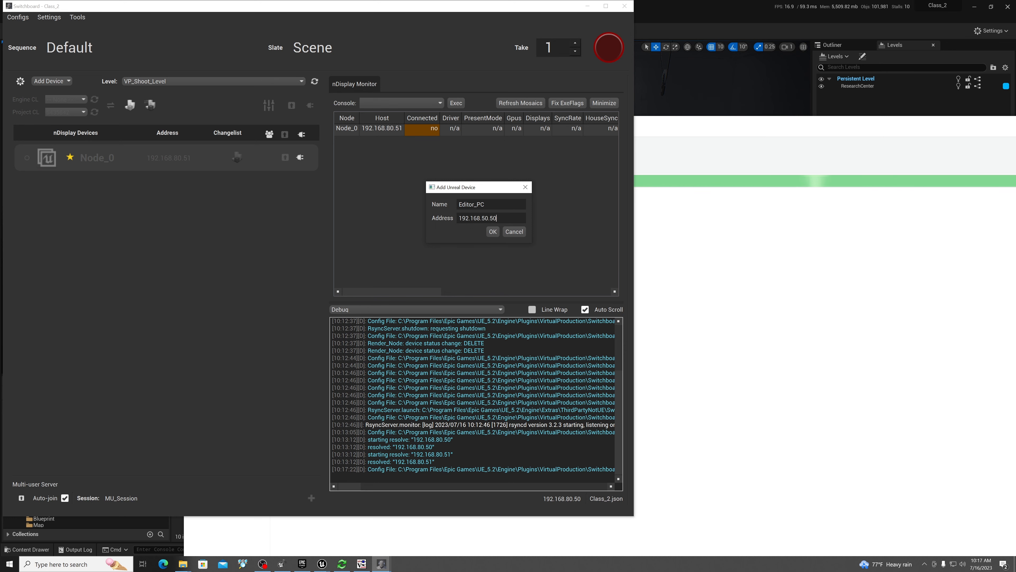
key(BackSpace)
text(8)
click(492, 231)
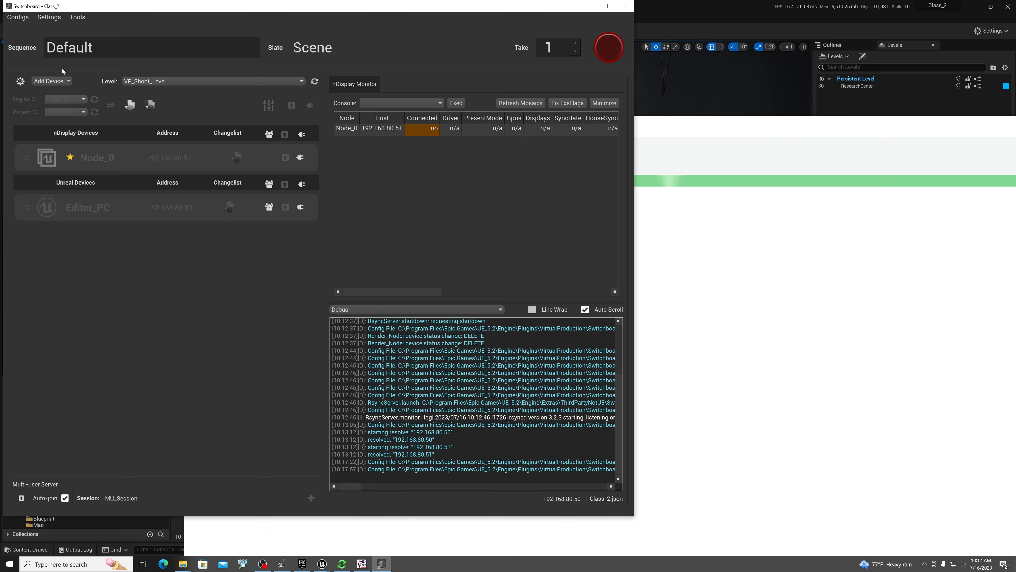
click(50, 18)
click(51, 28)
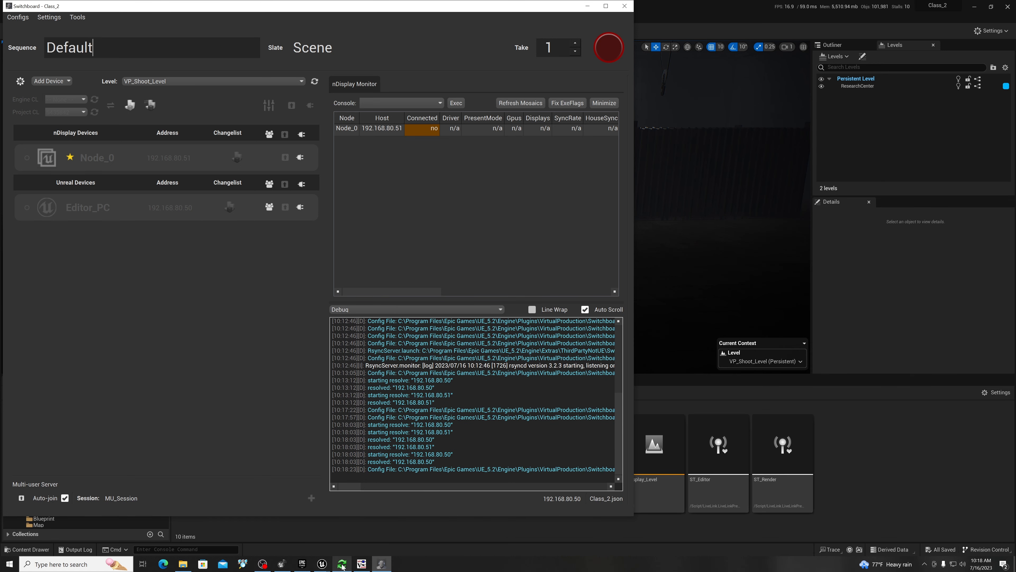
Step: Switch to FreeFileSync and set the source folder to D:\Zulu_learning\Class_2
click(341, 564)
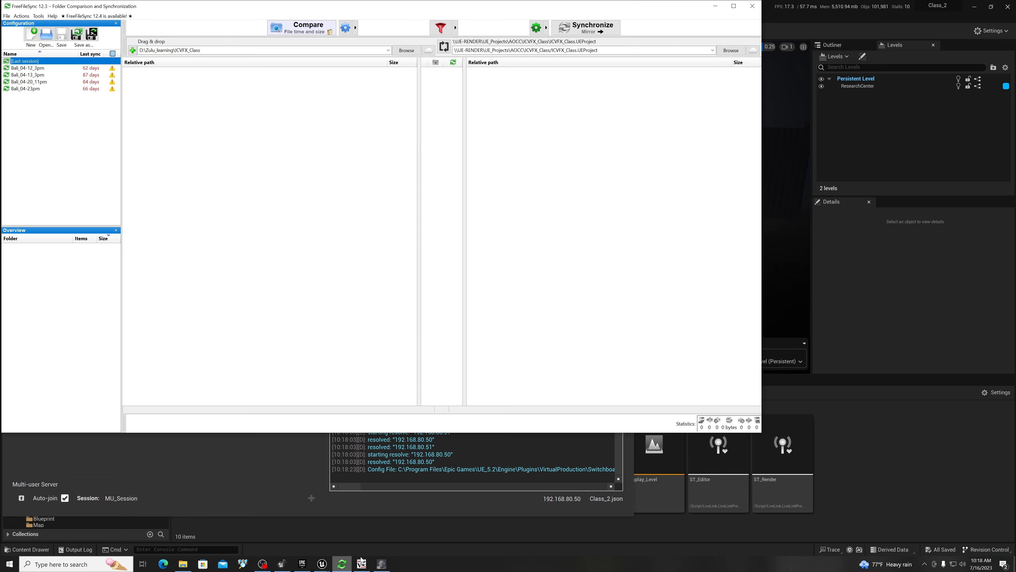
drag(178, 8, 379, 68)
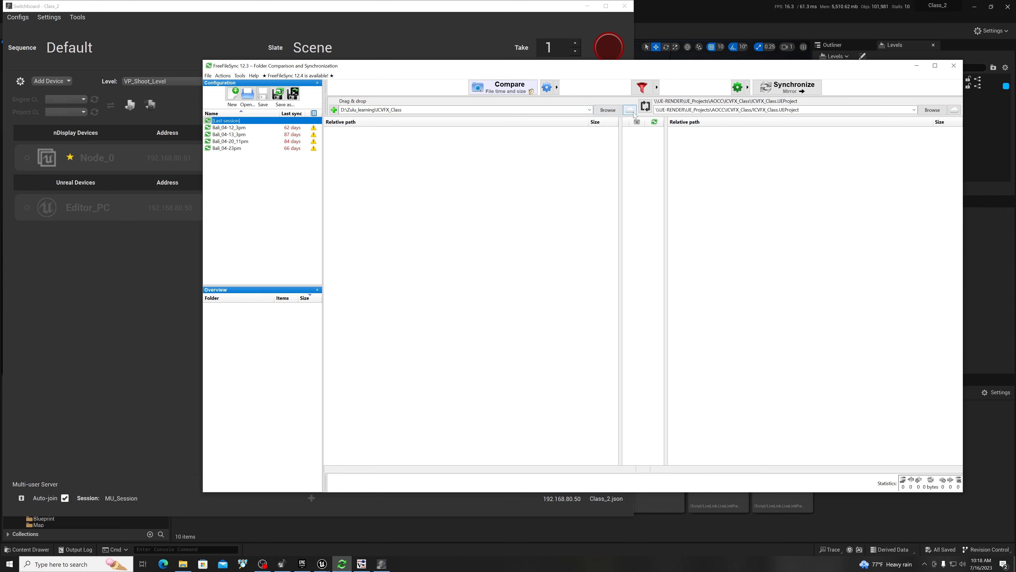
click(607, 110)
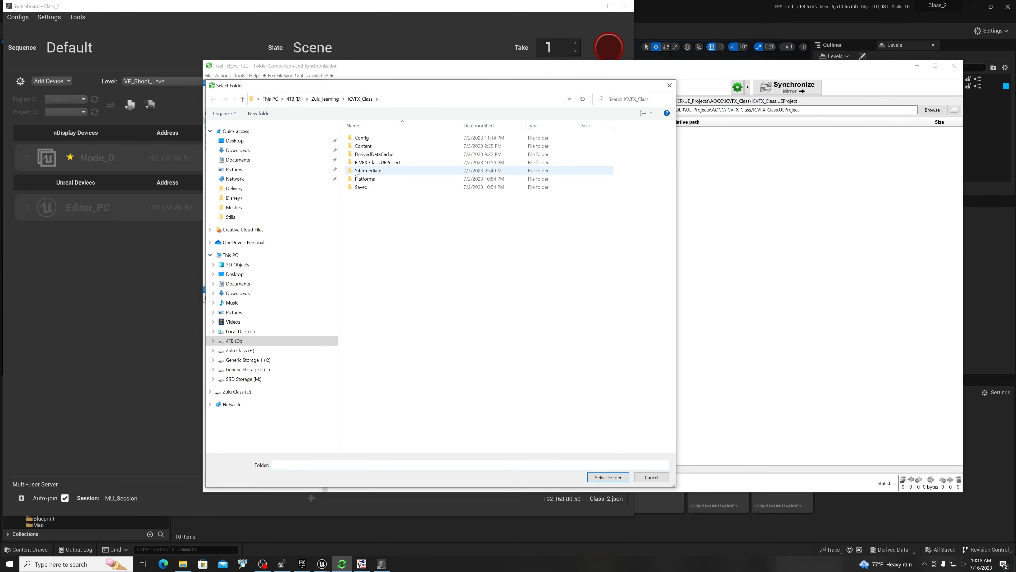
click(294, 99)
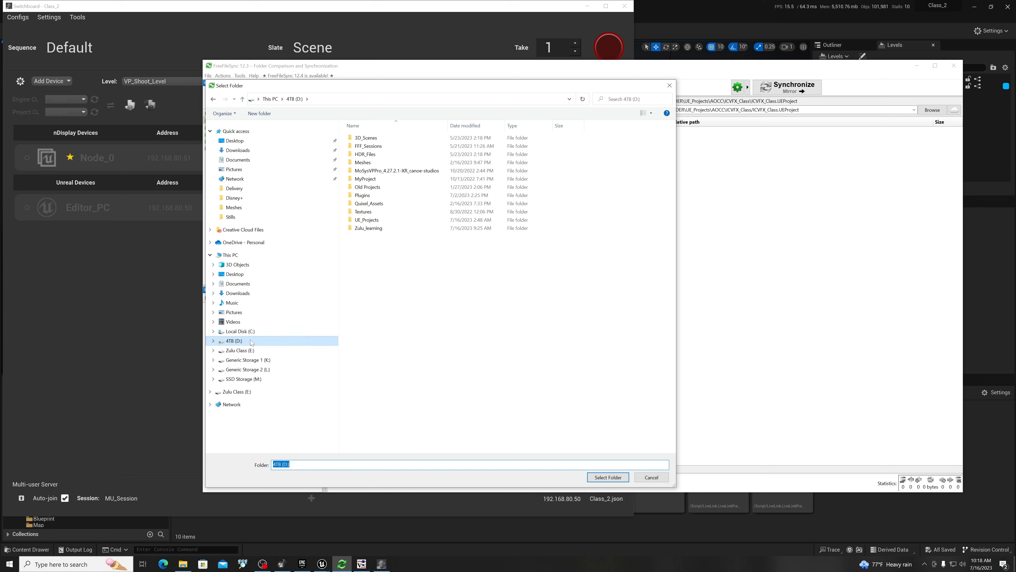
double_click(370, 221)
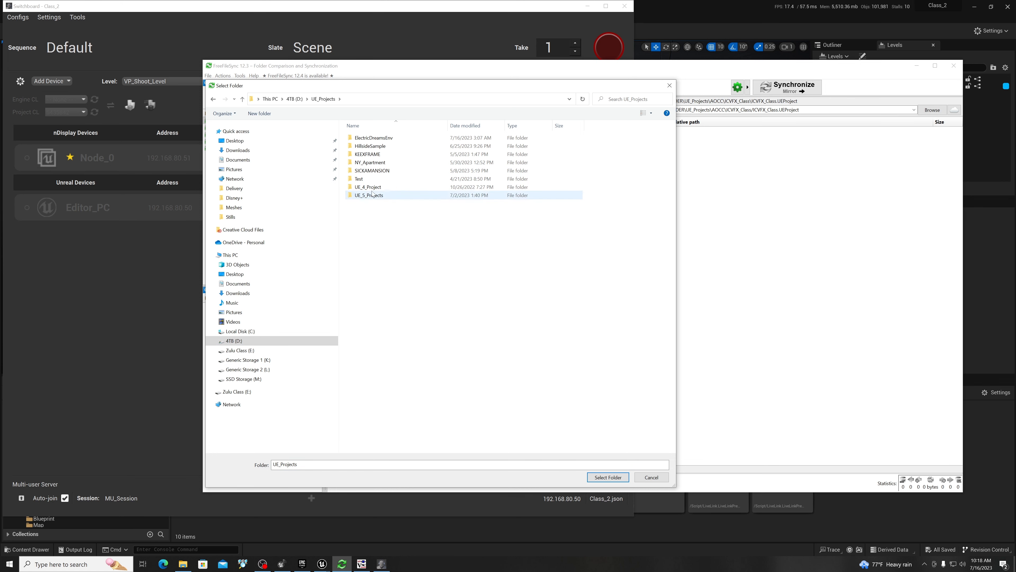
click(236, 351)
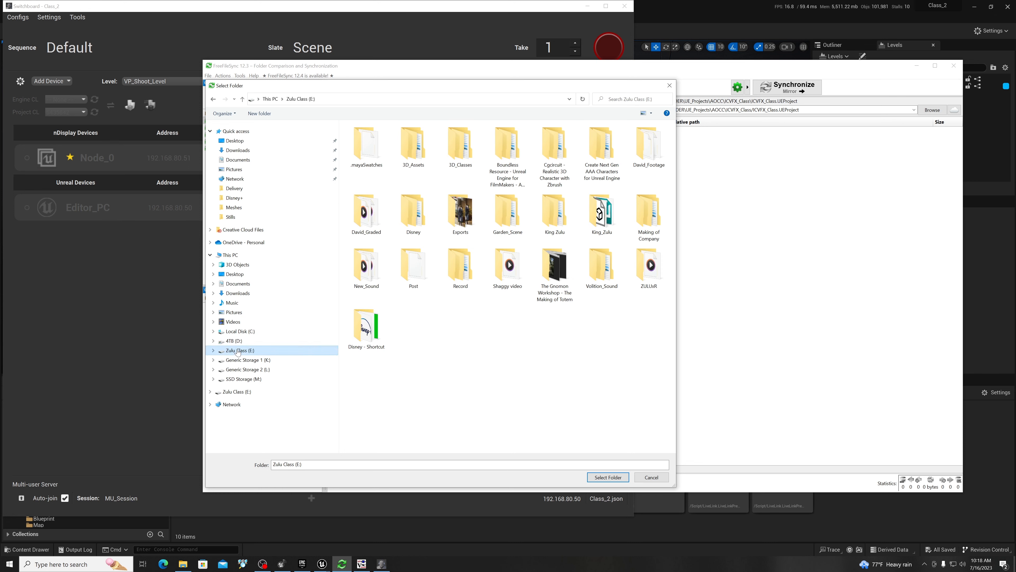
click(241, 392)
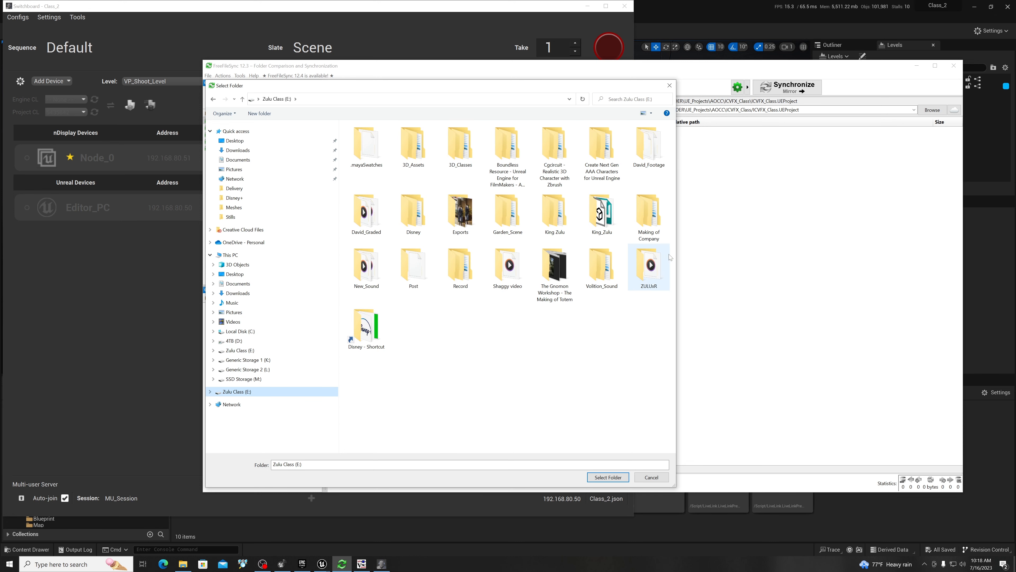
drag(676, 251, 819, 249)
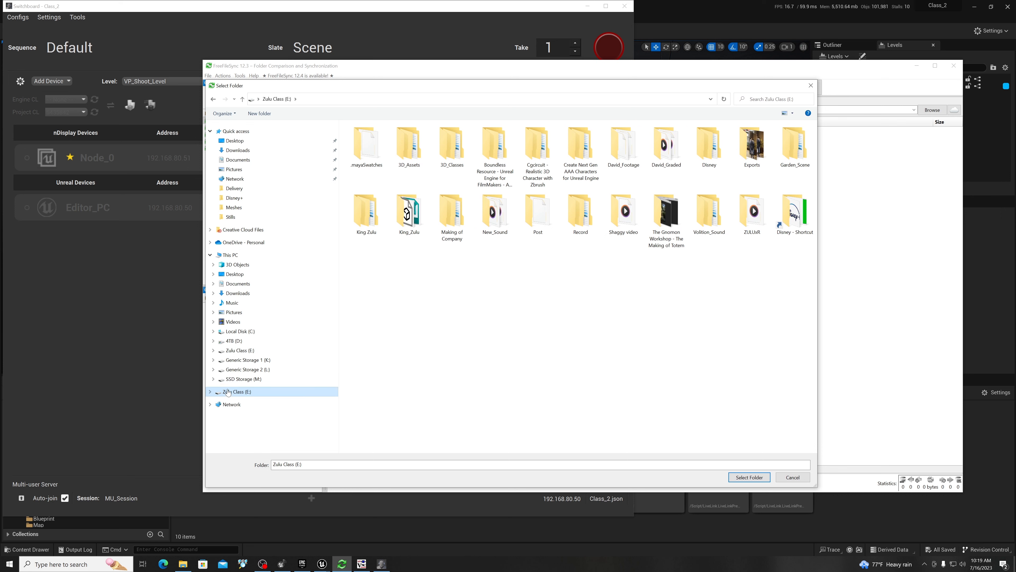
click(239, 341)
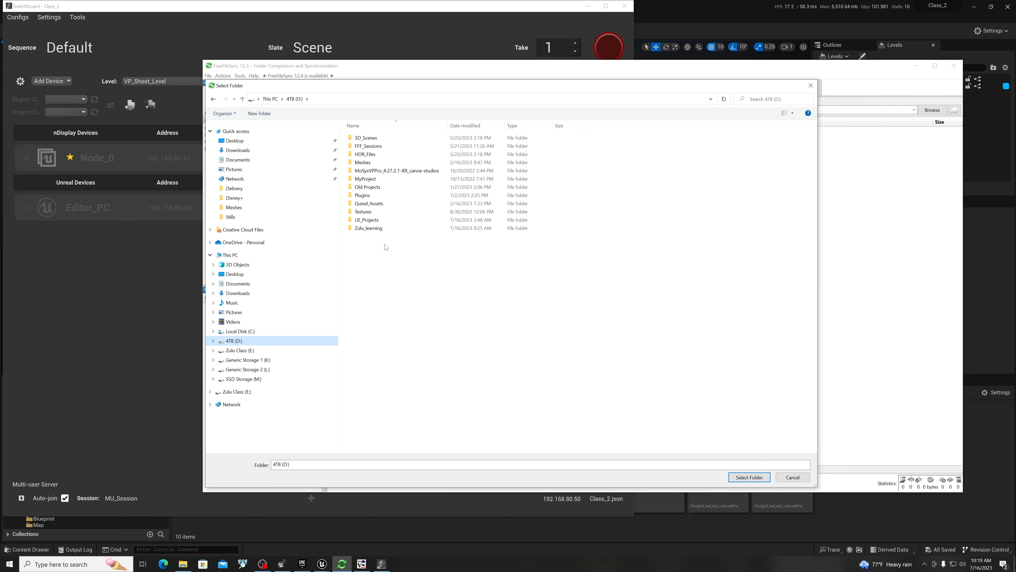
double_click(369, 229)
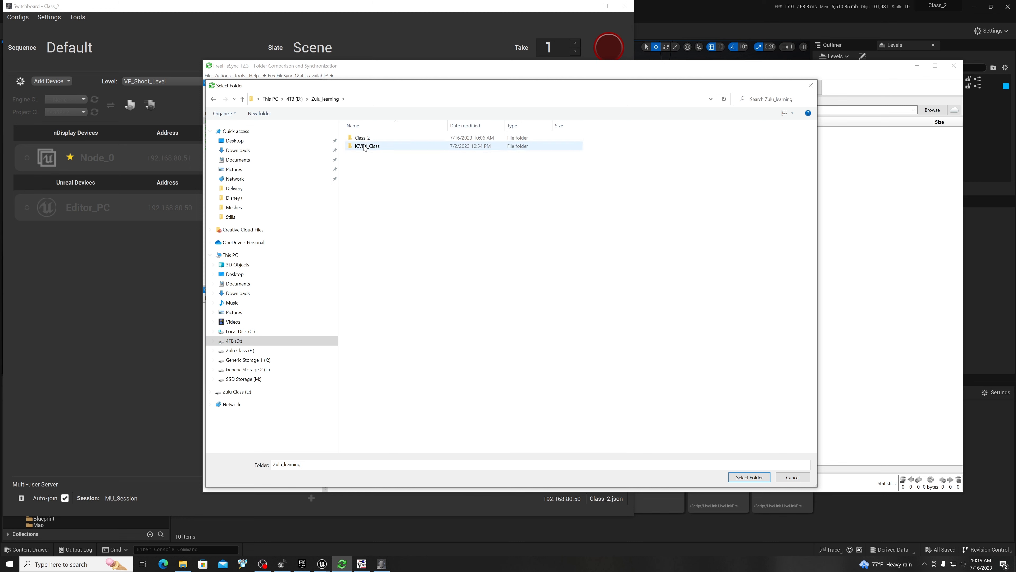
double_click(360, 138)
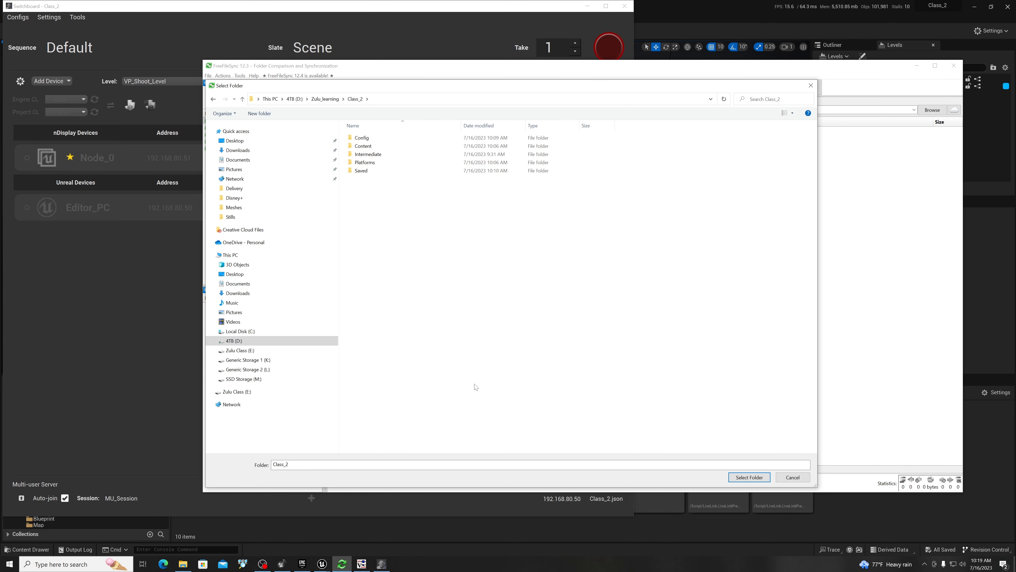
click(748, 475)
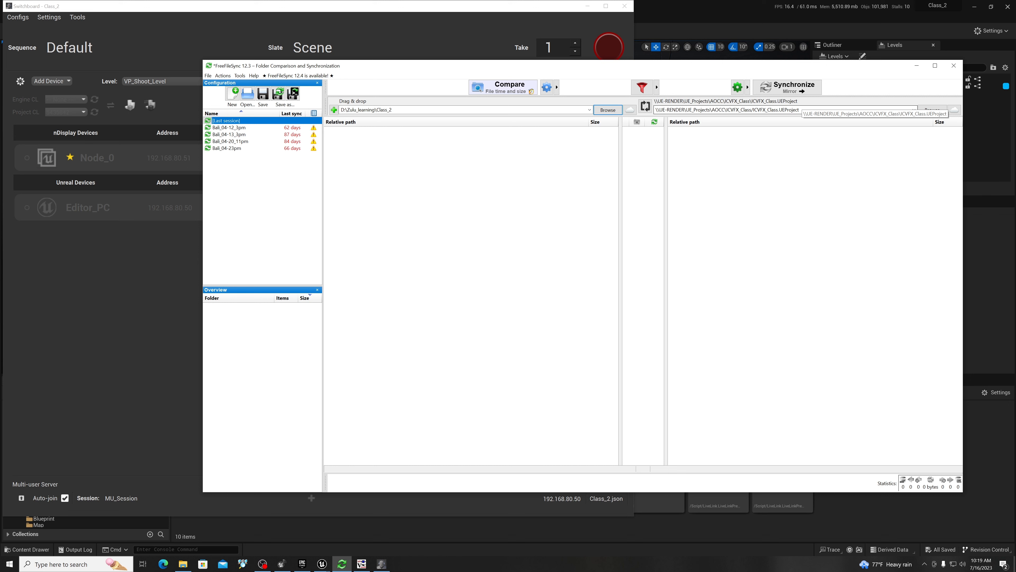
Step: Change the ICVFX_Class folder in the UE-RENDER target path to Class_2
double_click(800, 108)
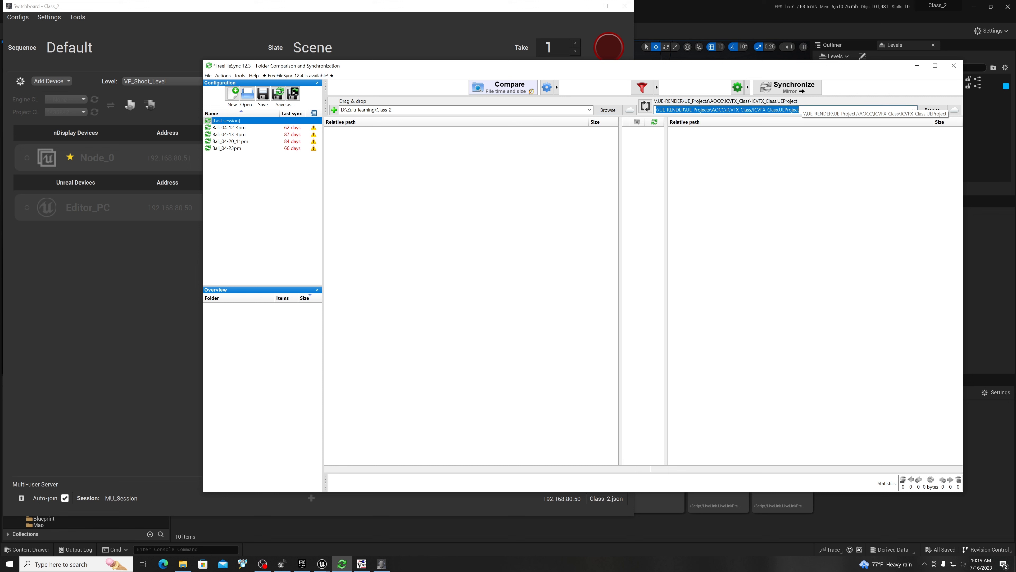
click(752, 109)
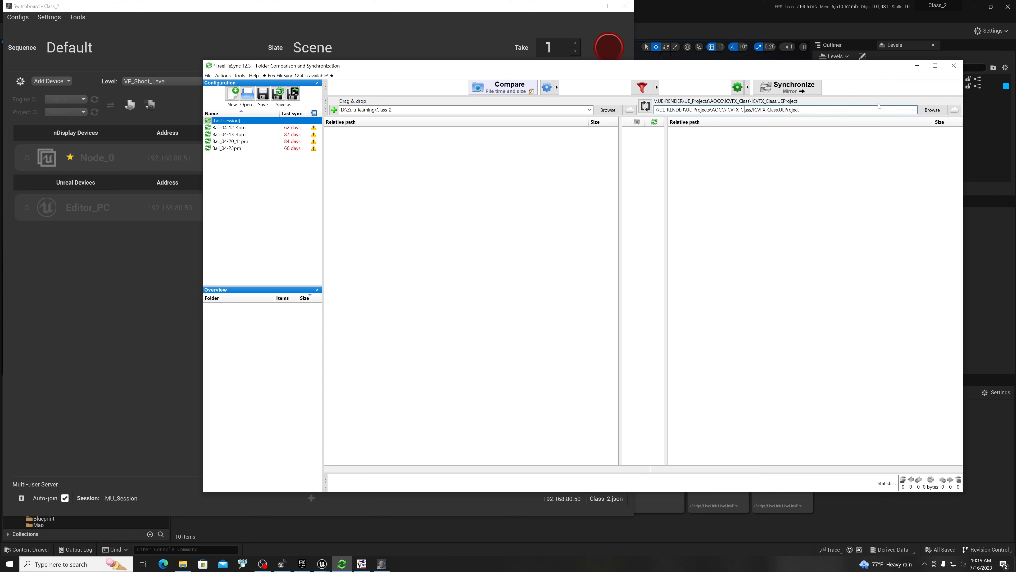
key(BackSpace)
key(BackSpace)
key(BackSpace)
key(BackSpace)
key(BackSpace)
key(BackSpace)
text(_2)
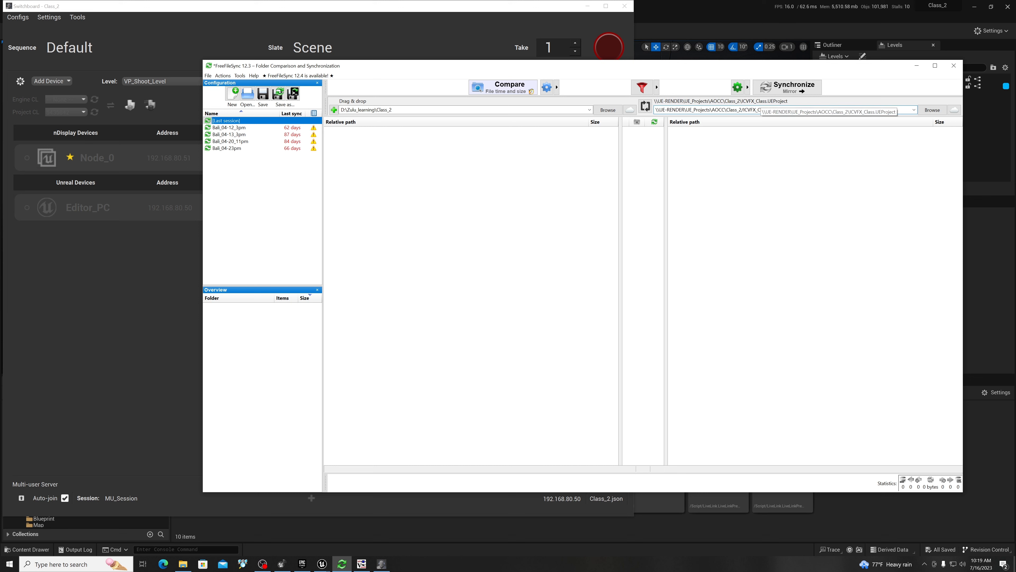
Step: Change the last part of the target path from ICVFX_Class.UEProject to Class_2.UEProject
drag(756, 110, 758, 110)
key(BackSpace)
key(BackSpace)
key(BackSpace)
key(BackSpace)
key(BackSpace)
key(BackSpace)
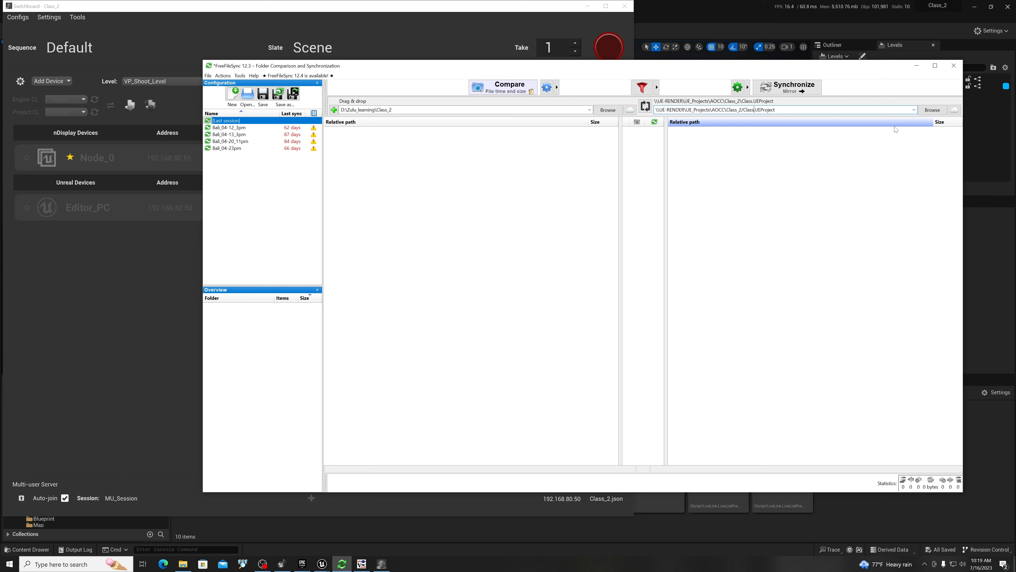
text(_2)
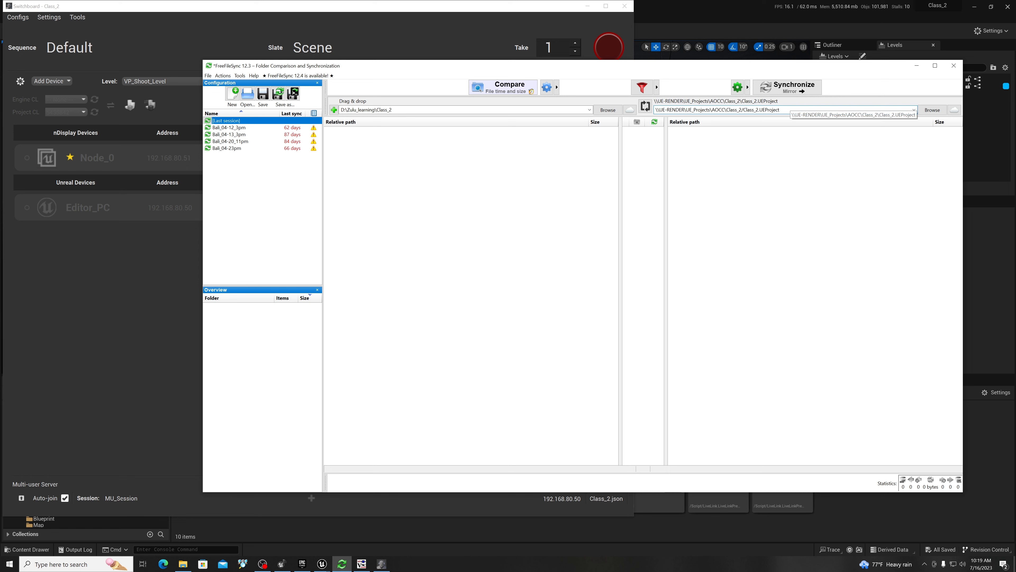
Step: Compare the source and target folders, ignoring the missing target folder, and start synchronizing them
click(516, 88)
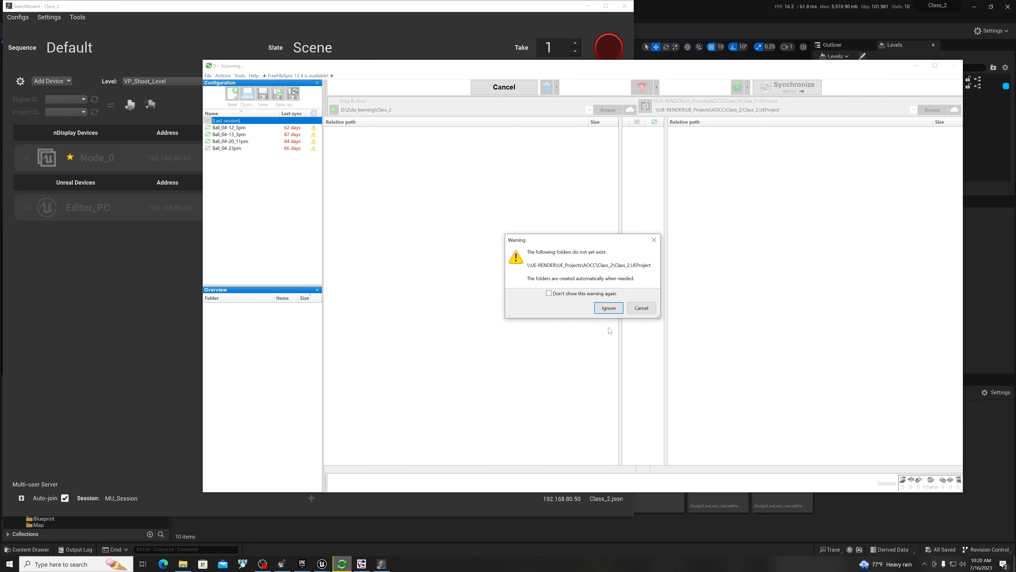
click(609, 308)
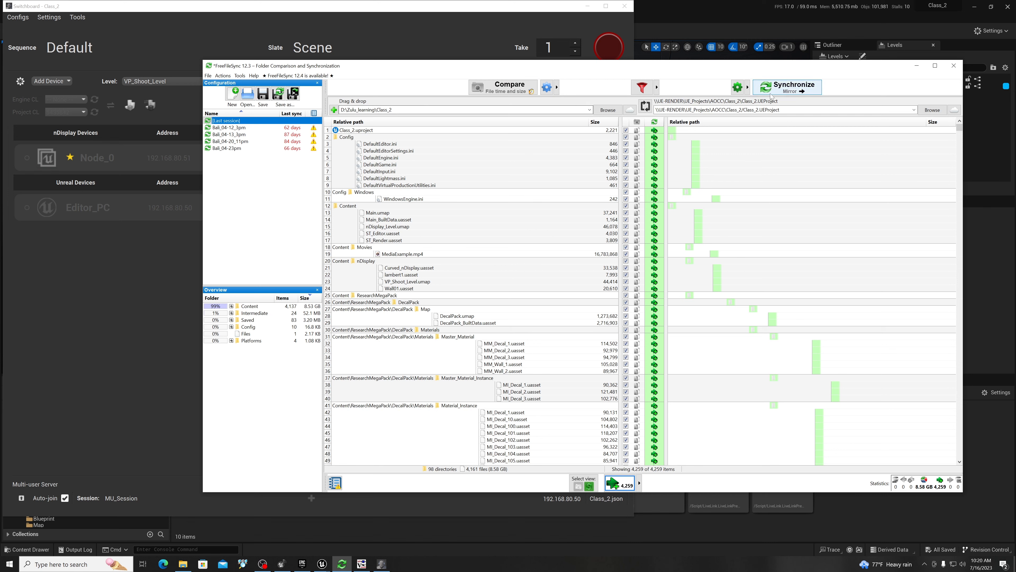
click(787, 91)
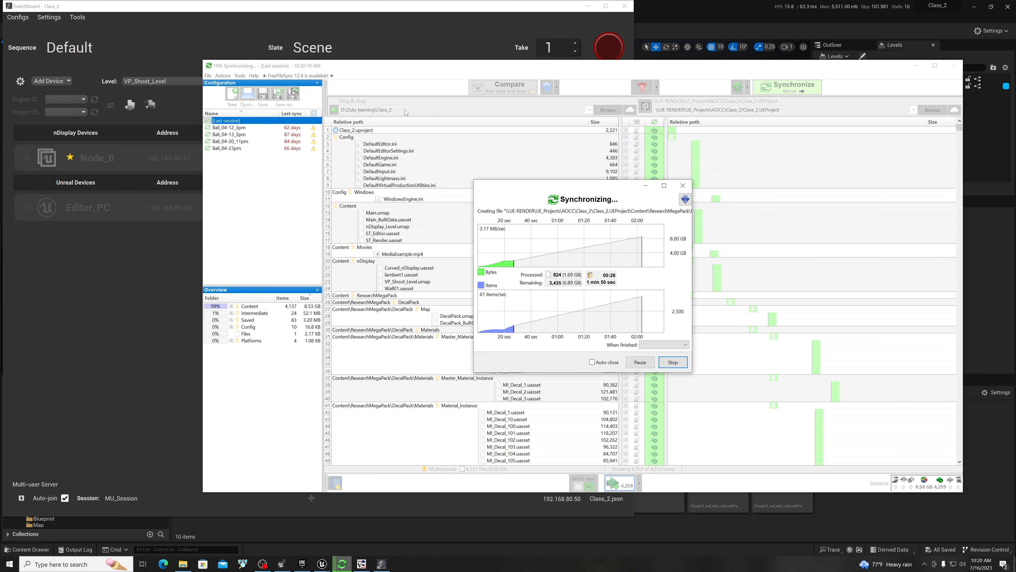
Step: Stop the synchronization and replace the forward slash before Class_2.UEProject in the target path with a backslash
click(683, 185)
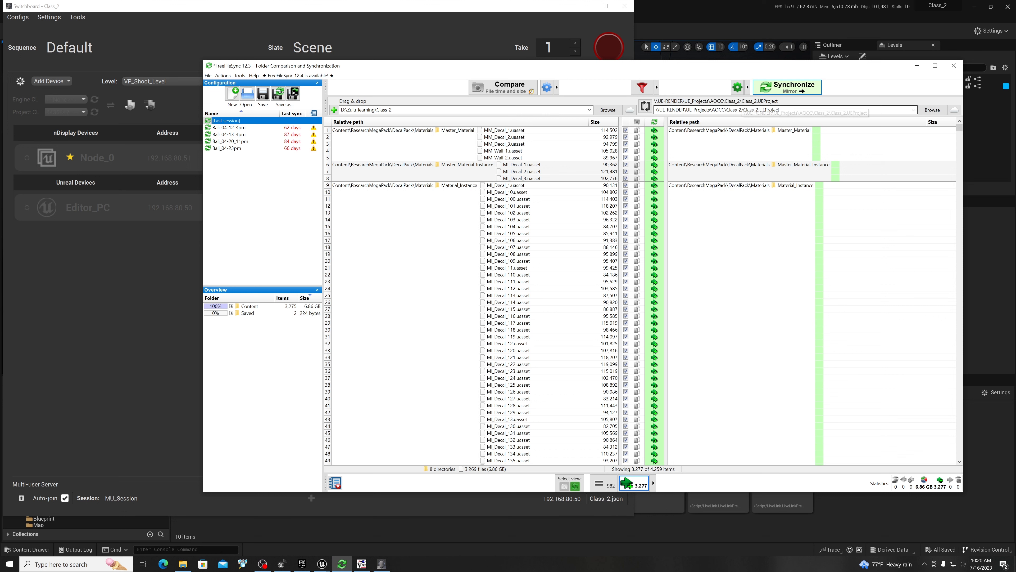
click(756, 113)
click(742, 110)
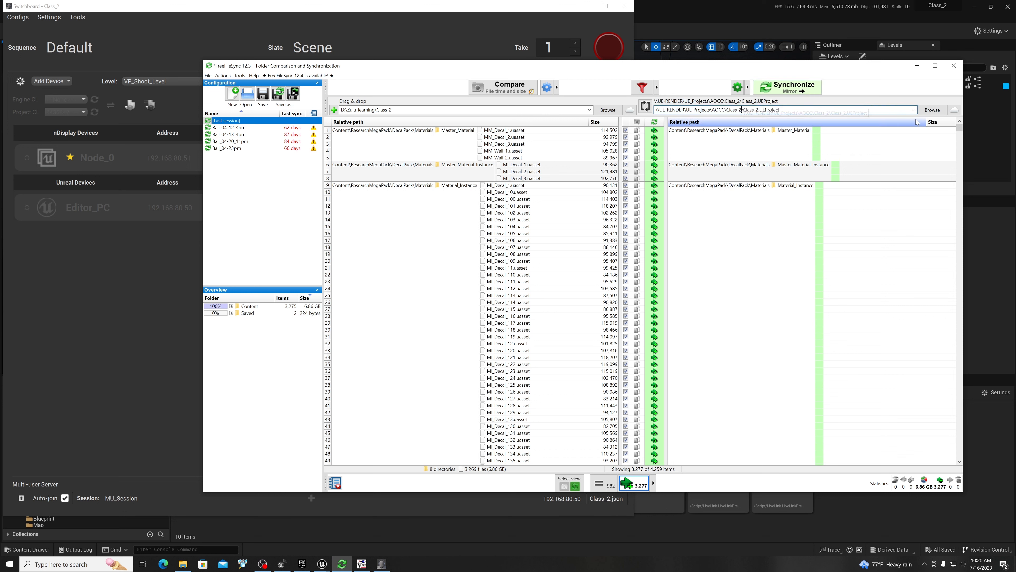
key(BackSpace)
text(\)
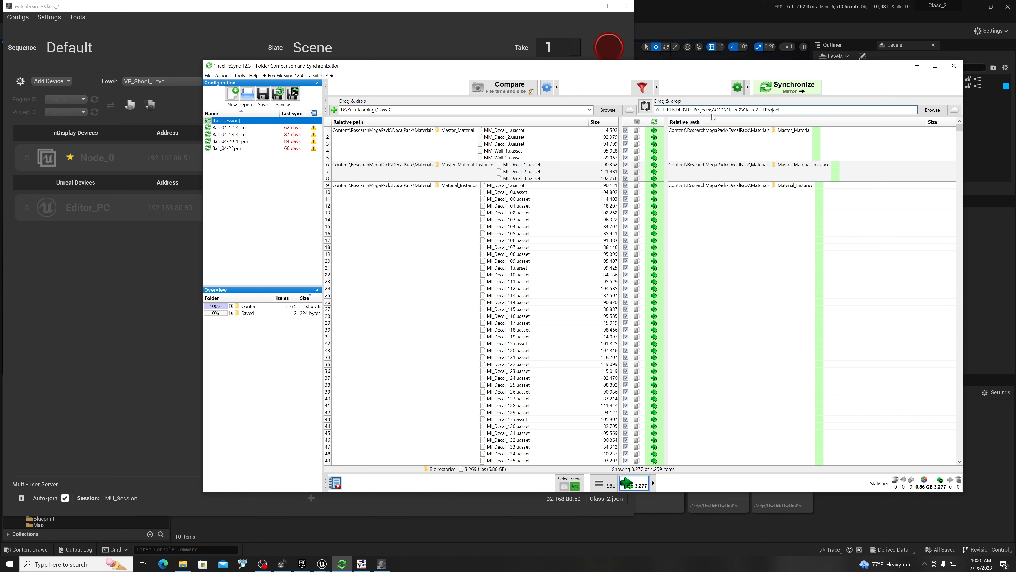
Step: Compare the folders again and synchronize the remaining Class_2 files to the render machine, then switch back to Switchboard
click(510, 88)
click(788, 86)
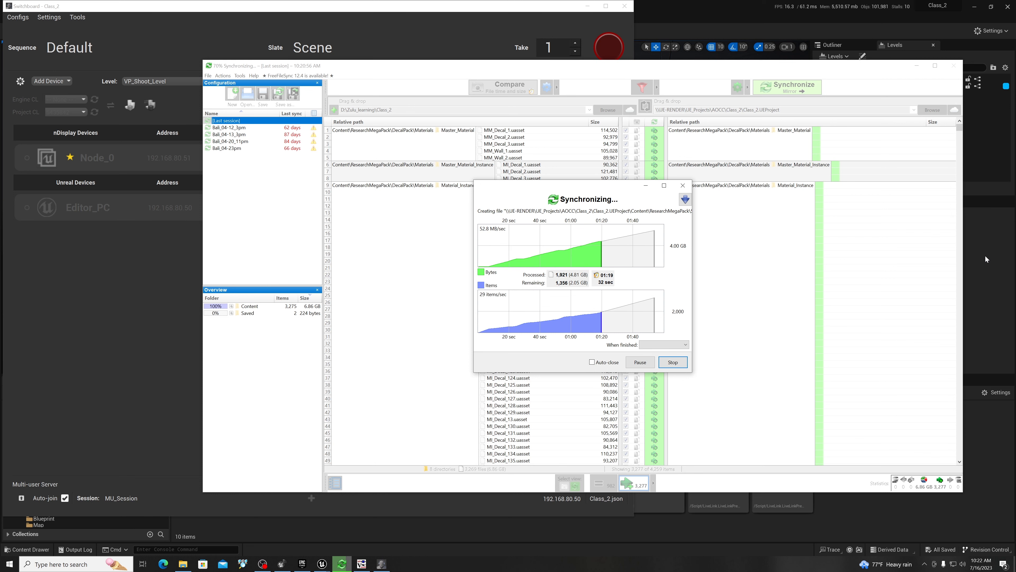
click(176, 303)
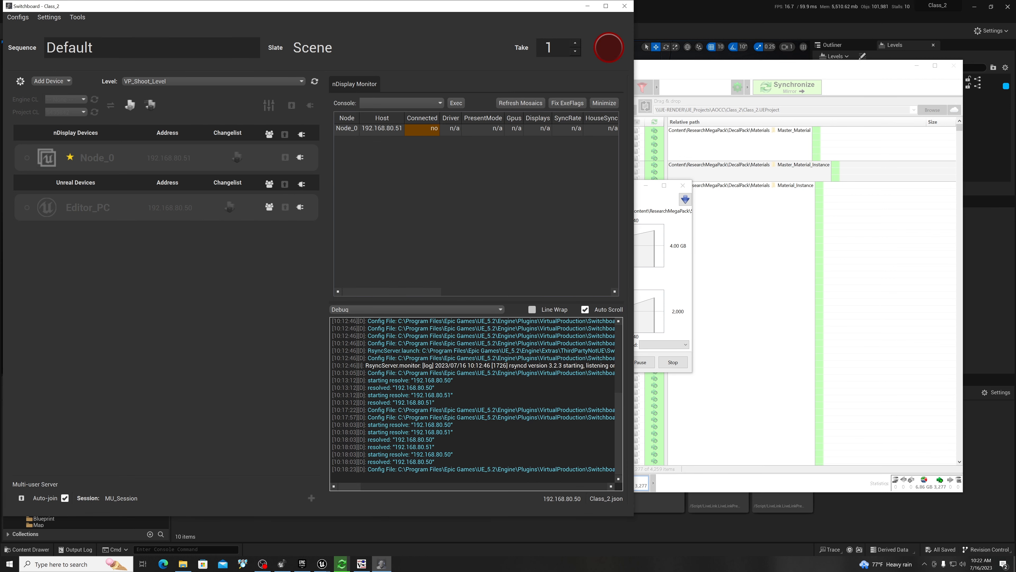
Step: Switch to the Unreal Editor and close it, then close the multi-user server's Sessions window
click(282, 563)
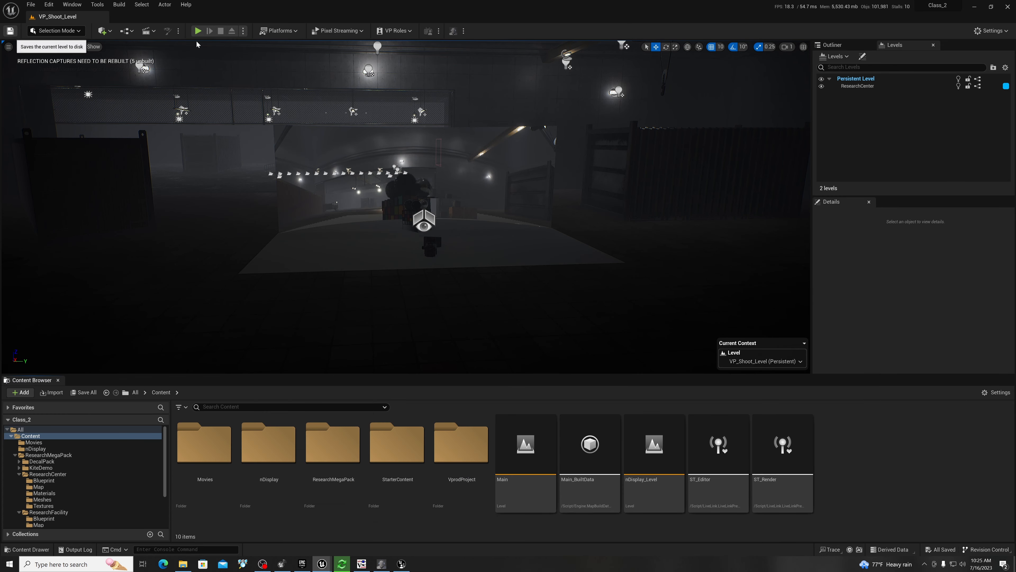
click(1009, 9)
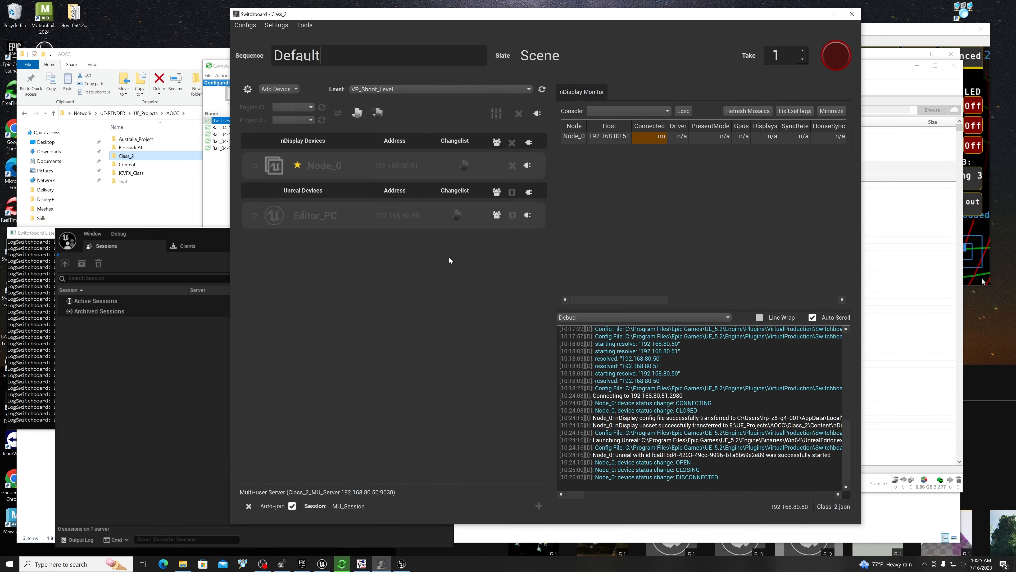
click(288, 355)
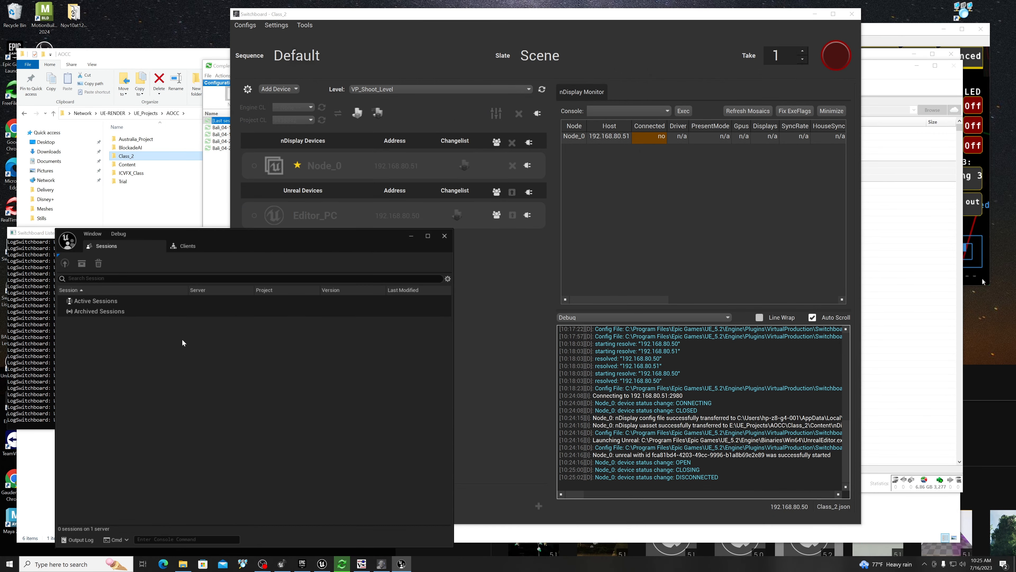
click(444, 236)
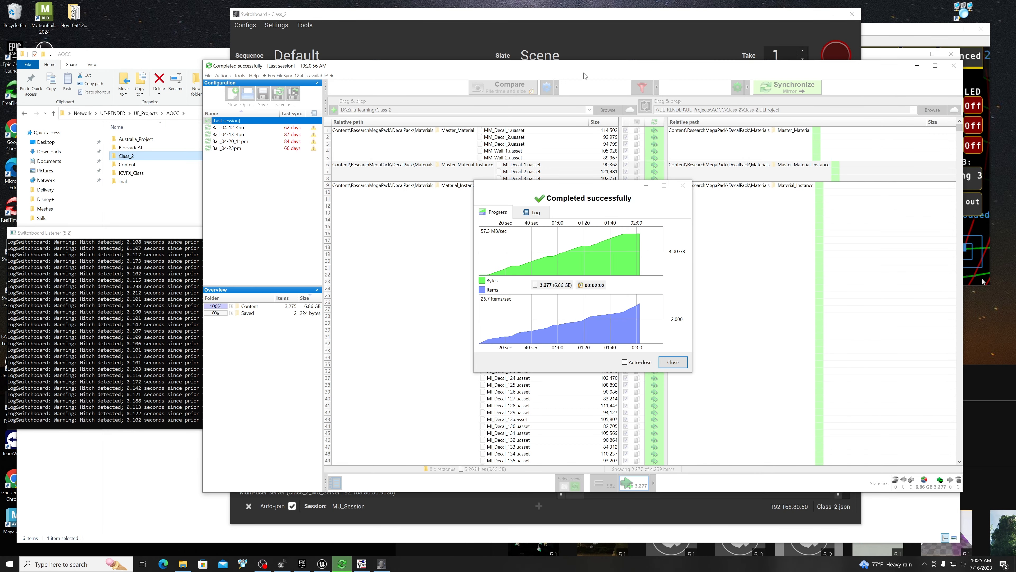
Step: Compare the Class_2 source and target folders again and synchronize the remaining changed files to the render machine
click(673, 362)
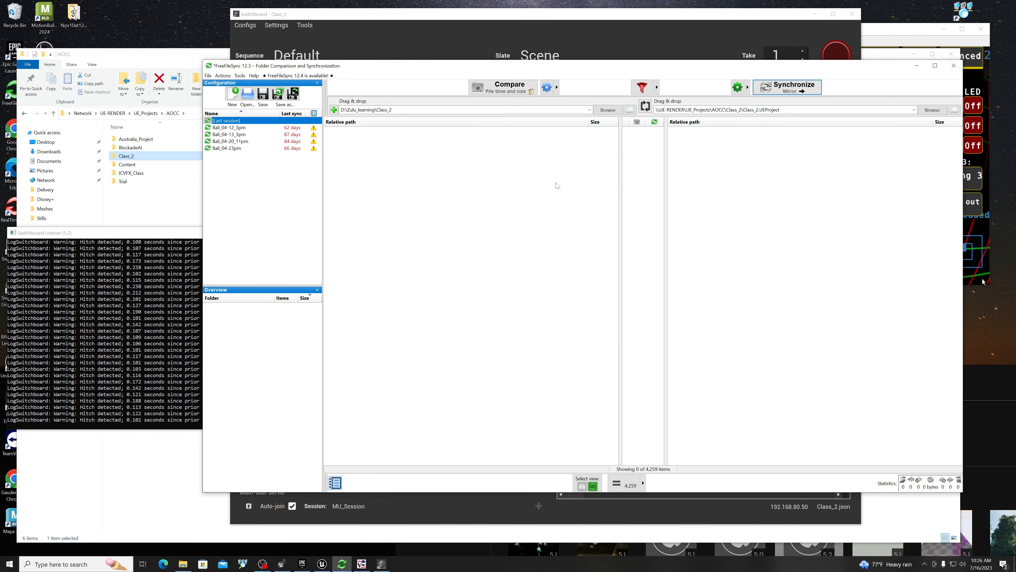
click(499, 84)
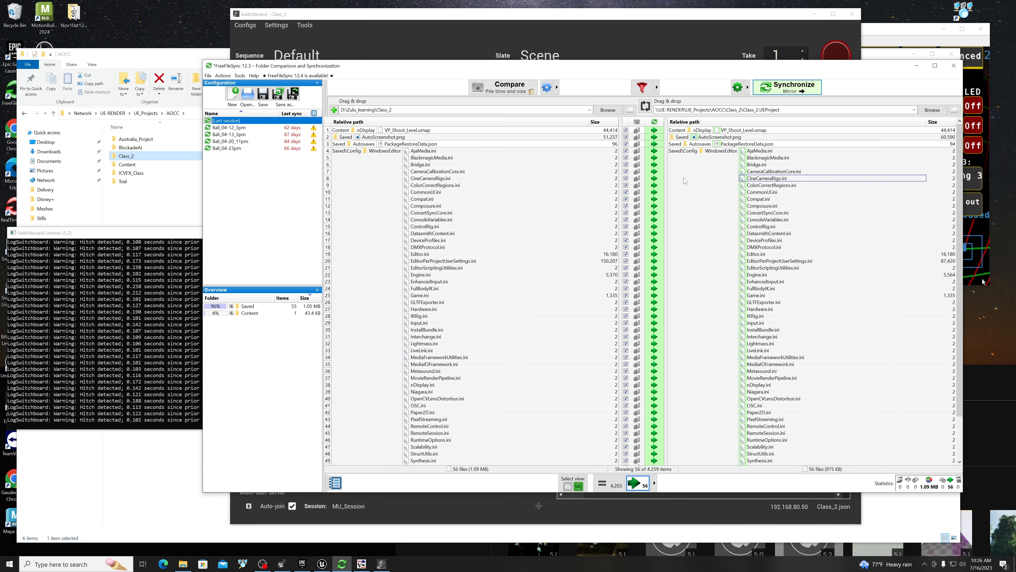
click(786, 89)
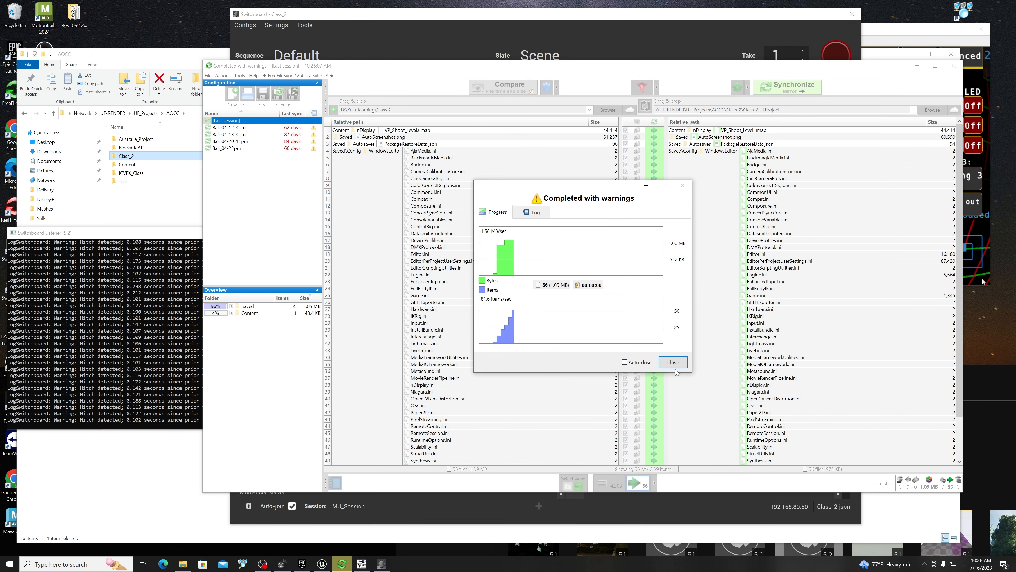
click(674, 363)
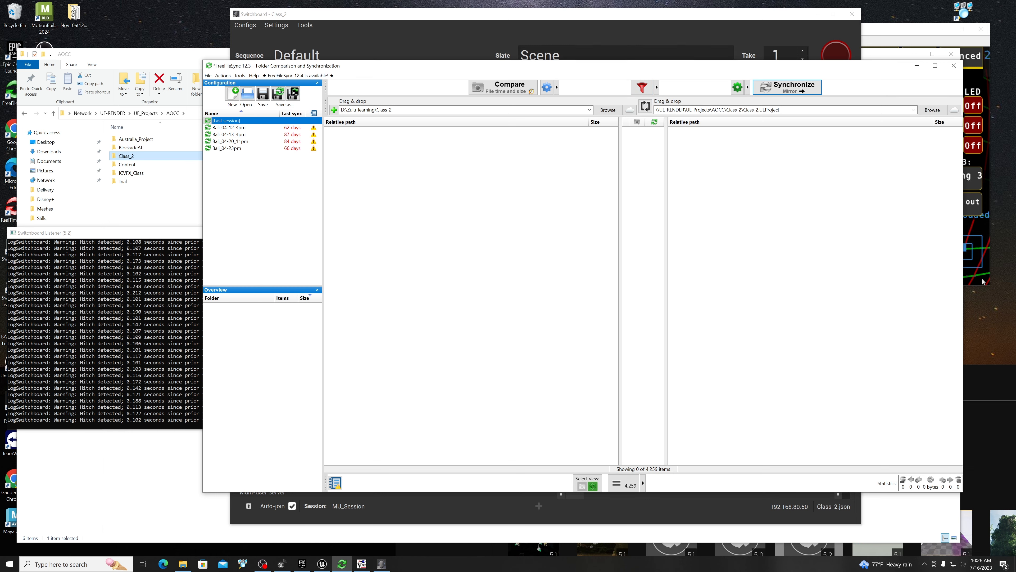
Step: Move the FreeFileSync window aside, close the AOCC folder window and switch to Switchboard
drag(655, 66, 535, 356)
click(143, 212)
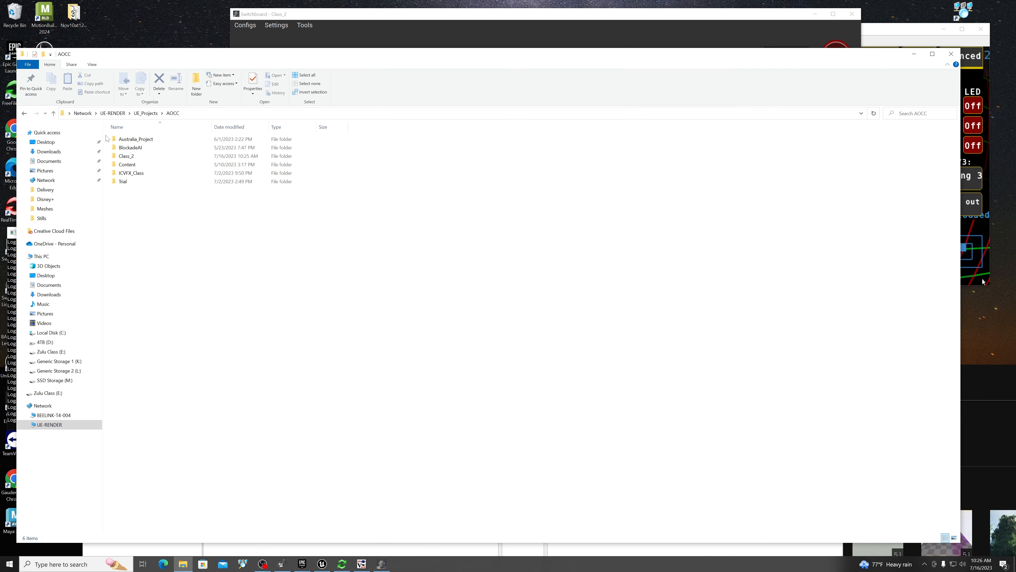
click(951, 54)
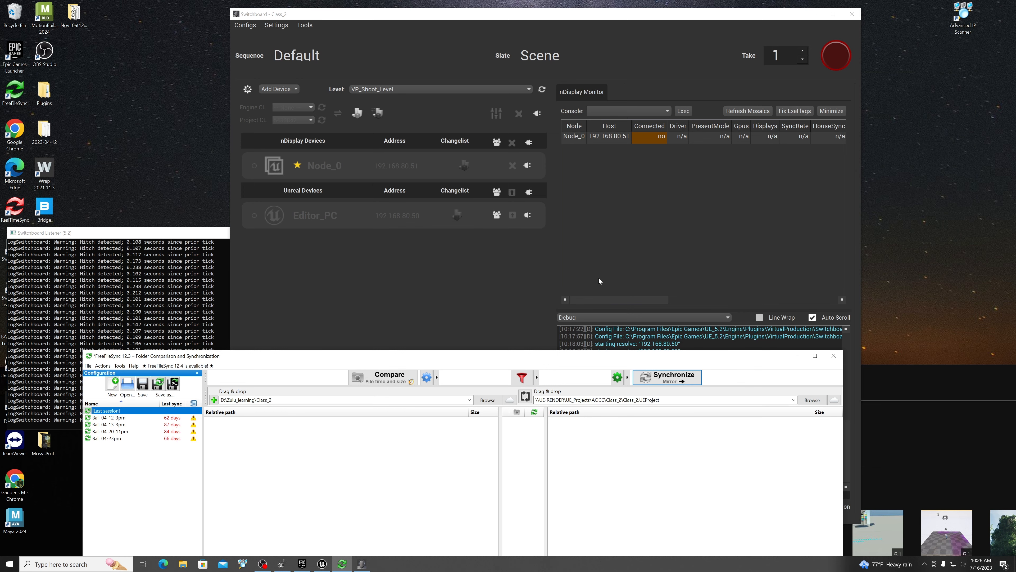
click(378, 272)
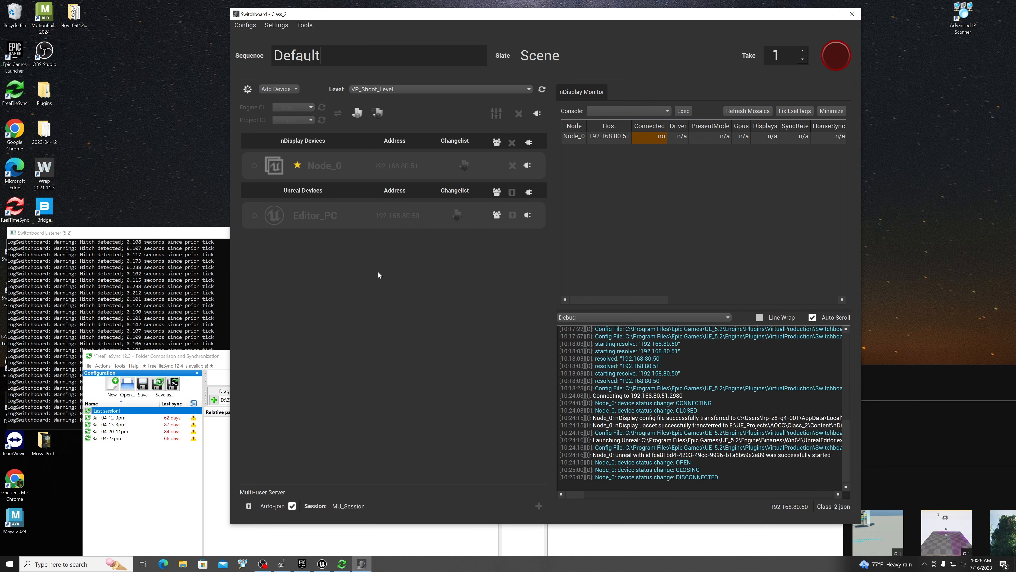
Step: Connect all Switchboard devices and launch Unreal on both Node_0 and Editor_PC
click(538, 114)
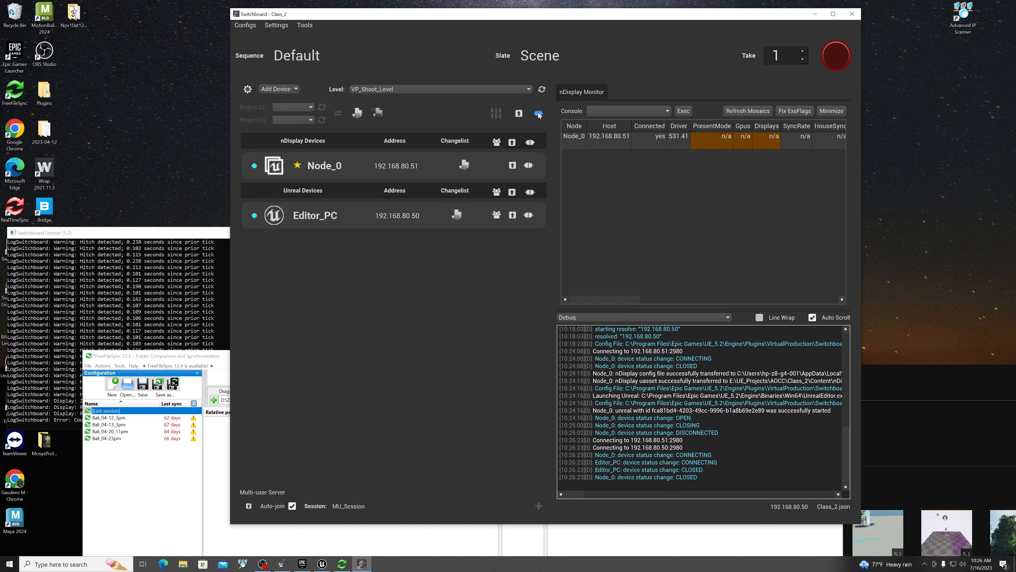
click(519, 114)
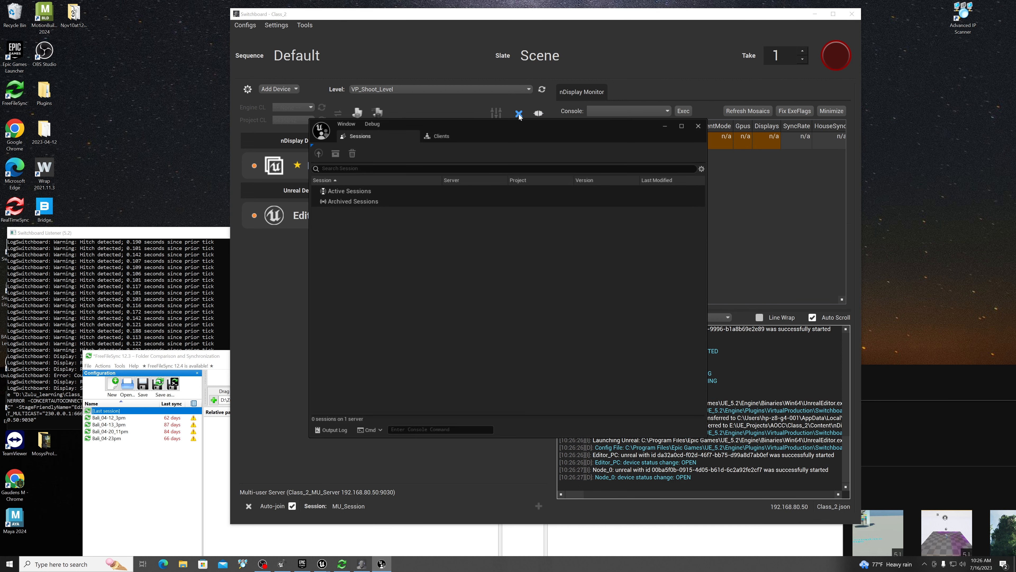
drag(519, 115, 776, 297)
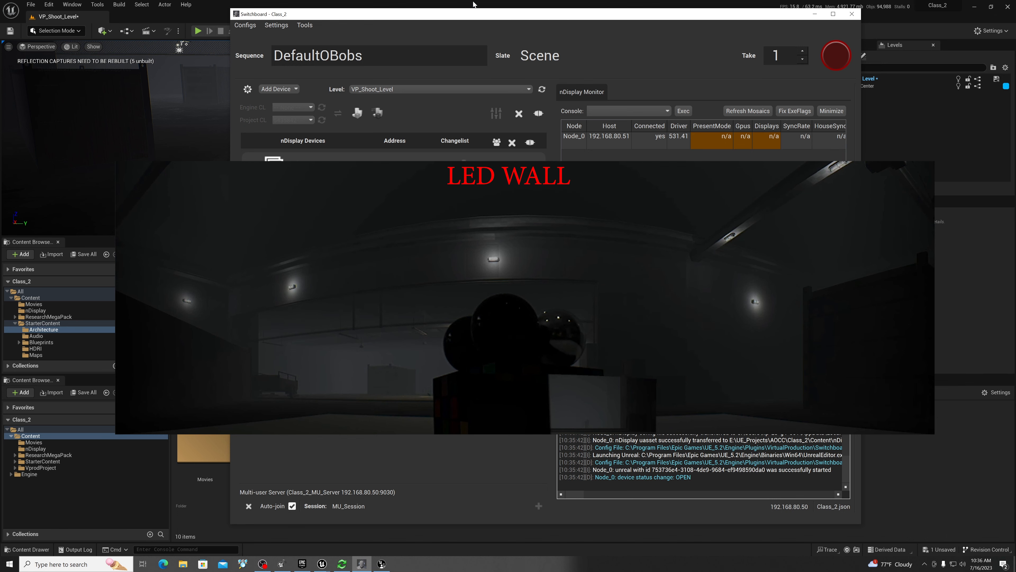
Step: Minimize Switchboard to uncover the Unreal Editor and select the LED wall with its floor in VP_Shoot_Level
drag(476, 16, 526, 234)
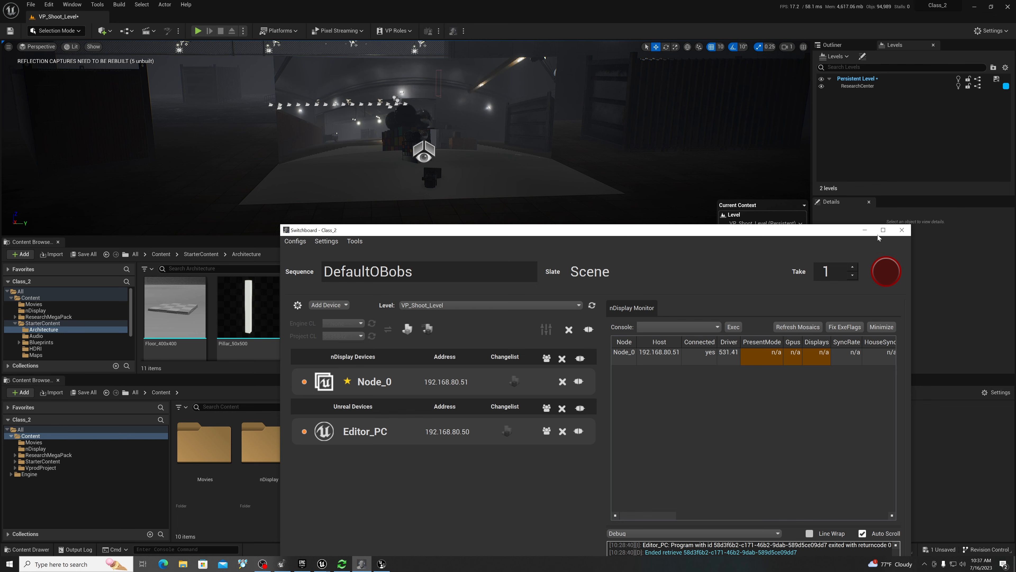
click(865, 229)
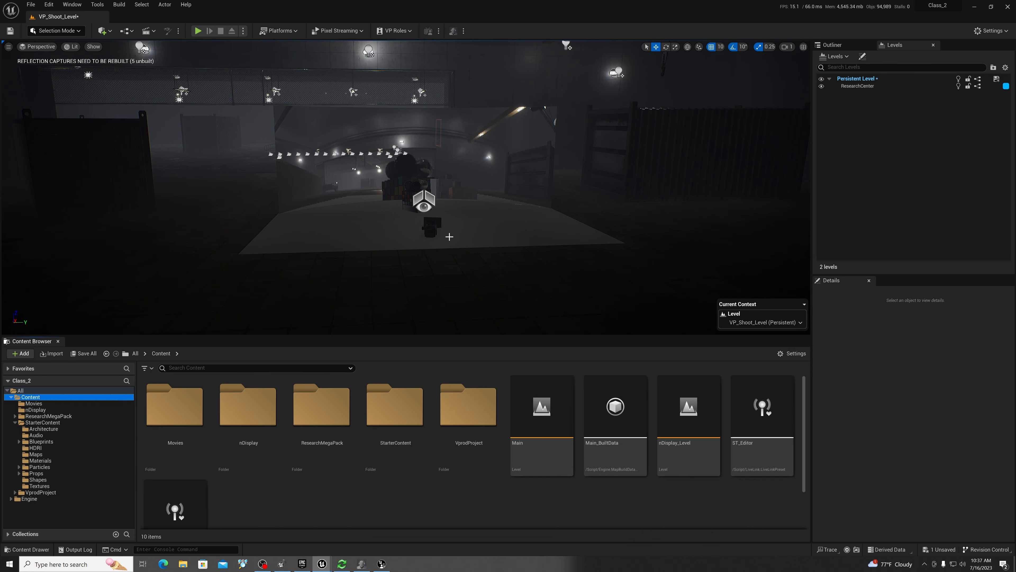
click(440, 234)
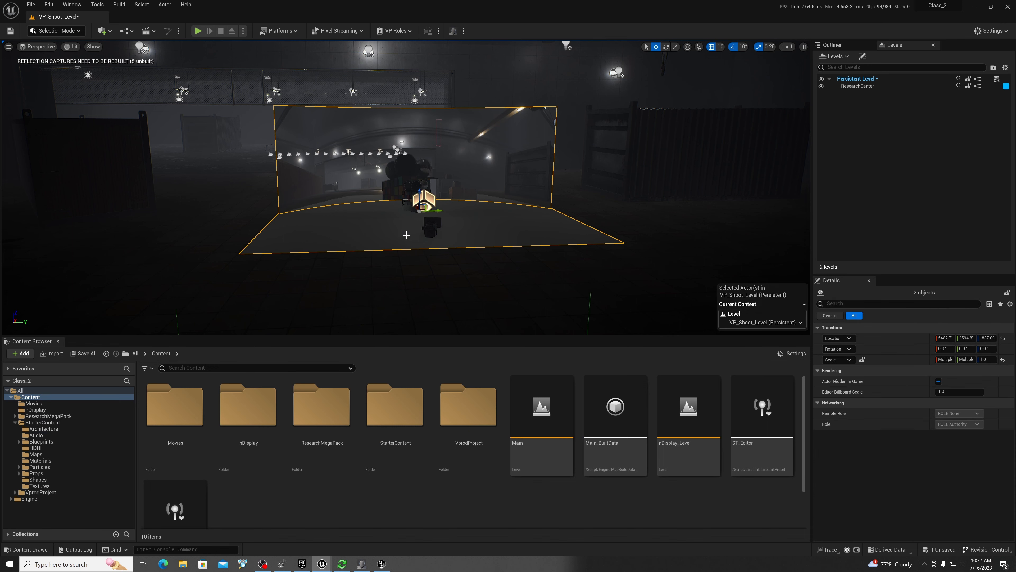
Step: Select the SM_ColorCalibrator on the stage and shift it slightly sideways in front of the LED wall
alt+drag(355, 232, 435, 154)
click(390, 165)
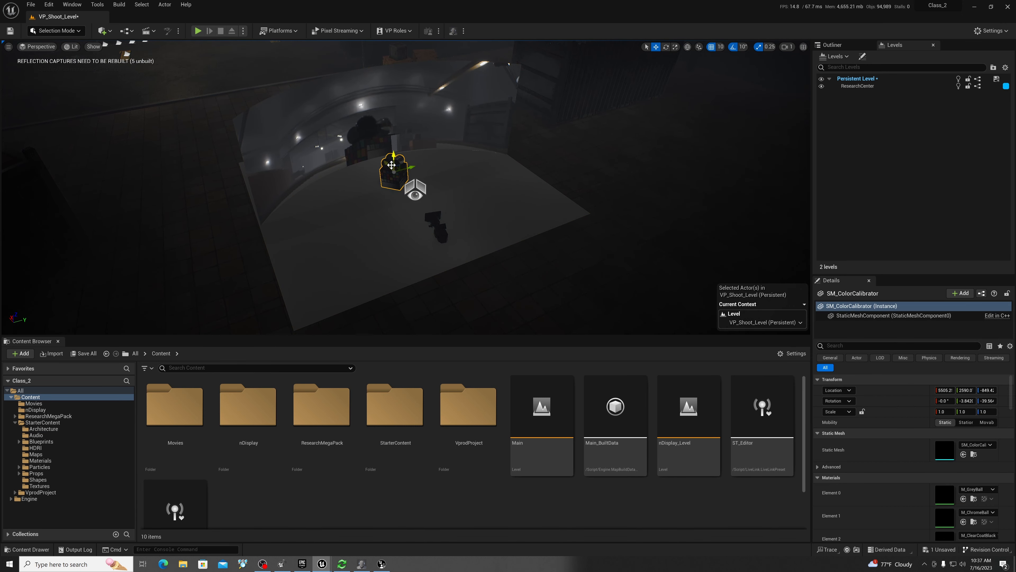
drag(415, 167, 399, 180)
Step: Move the SM_Box_26 crate behind the LED wall and far back, to about X 7114, Y 2572
alt+drag(200, 184, 265, 147)
click(224, 174)
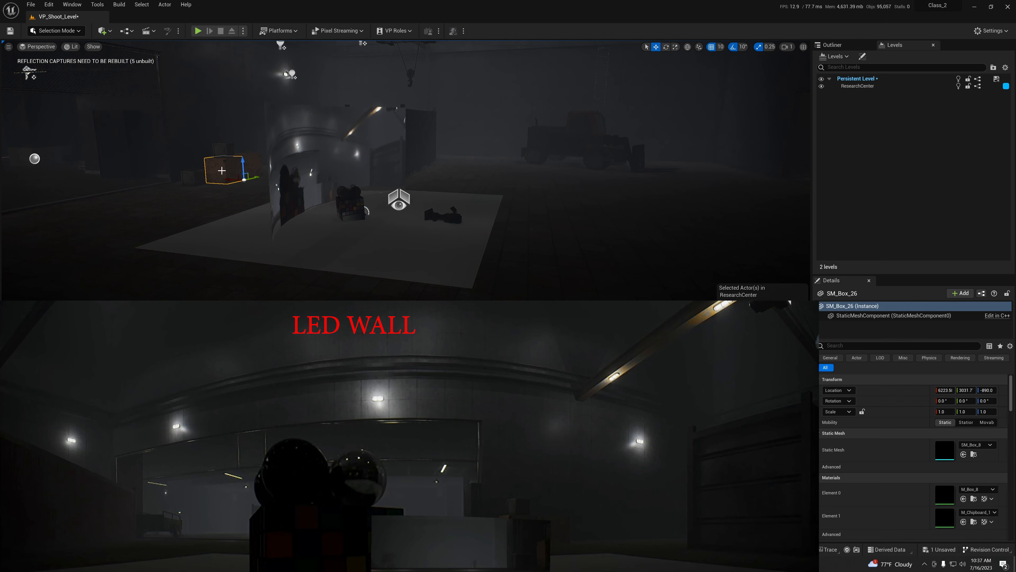
drag(257, 177, 190, 217)
alt+drag(351, 155, 289, 187)
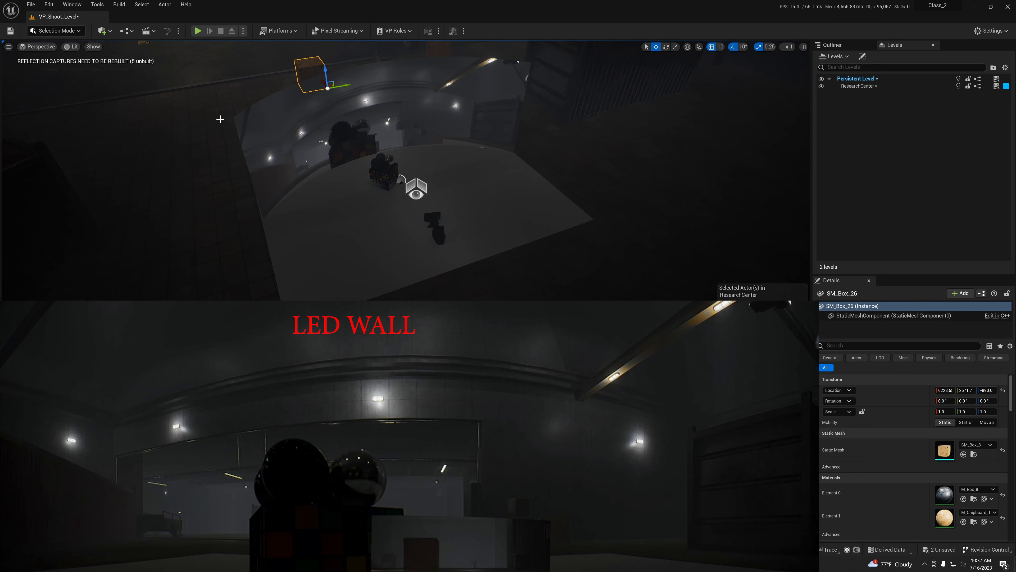
alt+drag(194, 123, 252, 94)
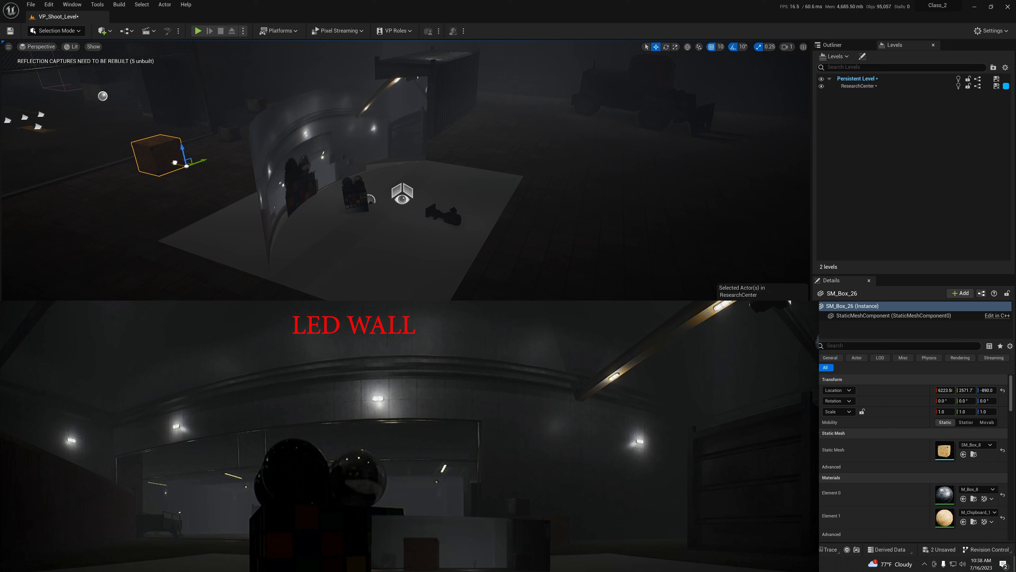
drag(174, 163, 36, 128)
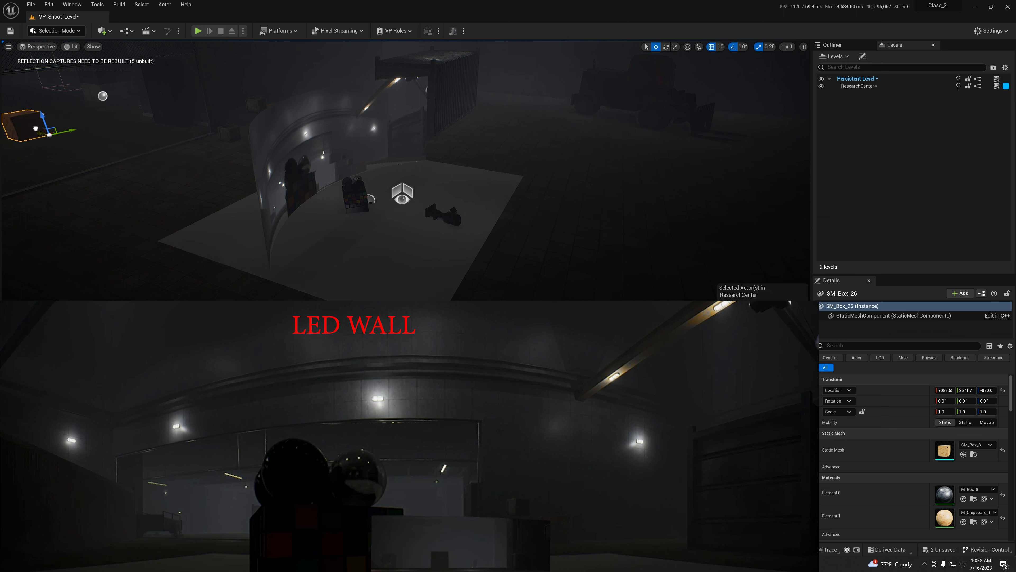
key(f)
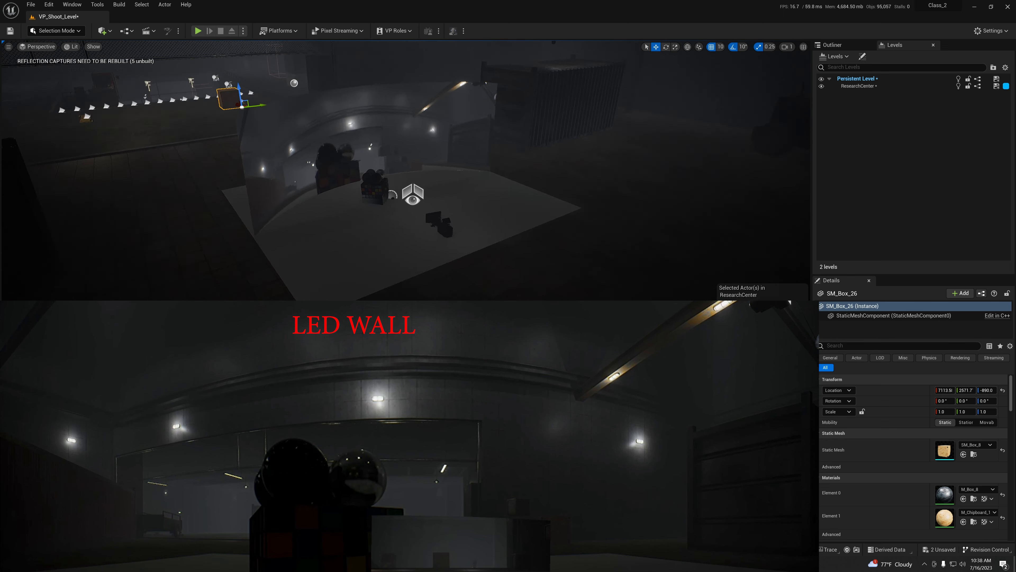
Step: Move SM_Container_4 sideways across the LED wall's view and push it back to about X 6848, Y 2884
alt+drag(401, 160, 408, 192)
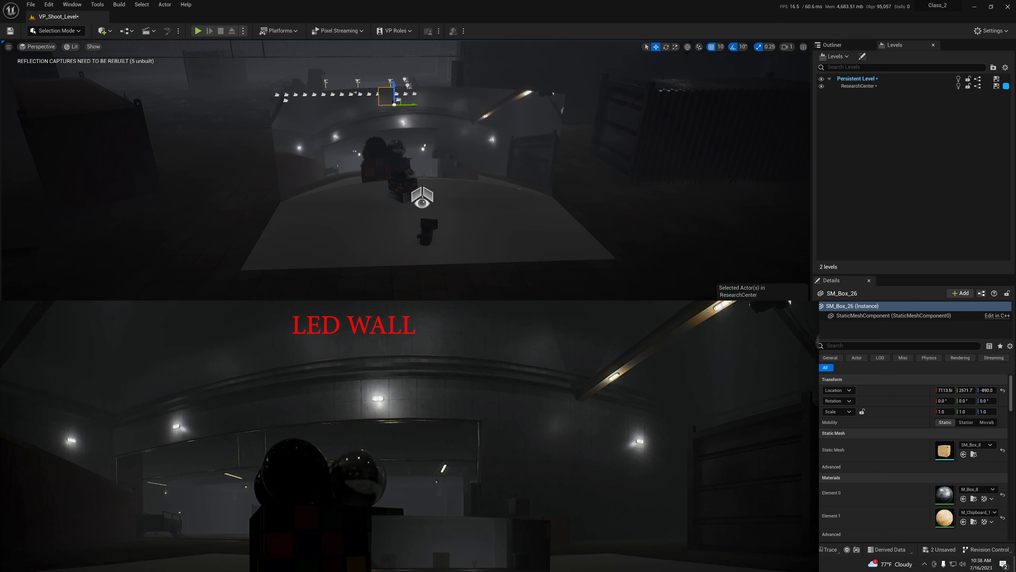
alt+drag(65, 161, 89, 161)
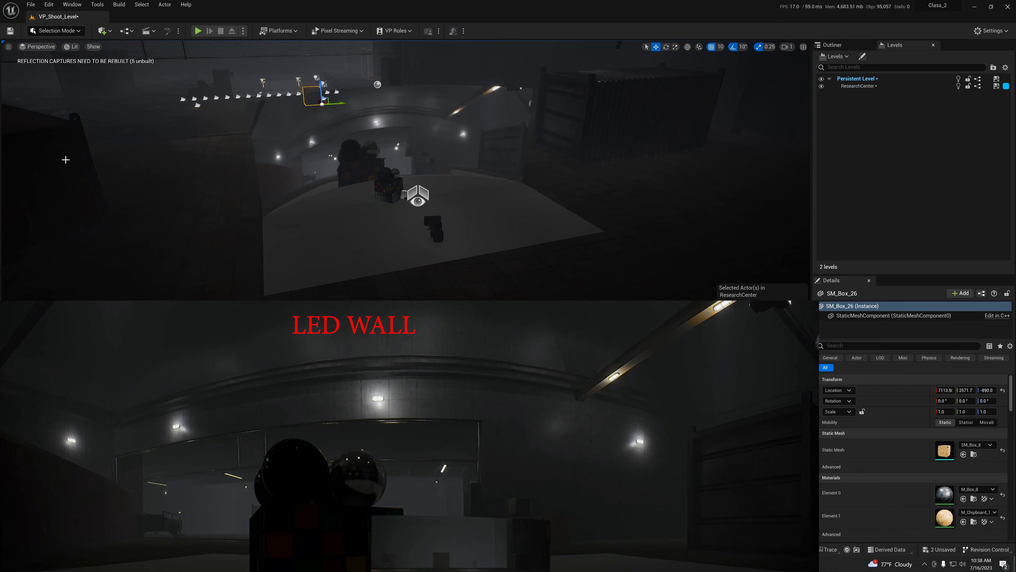
click(82, 162)
alt+drag(258, 168, 576, 240)
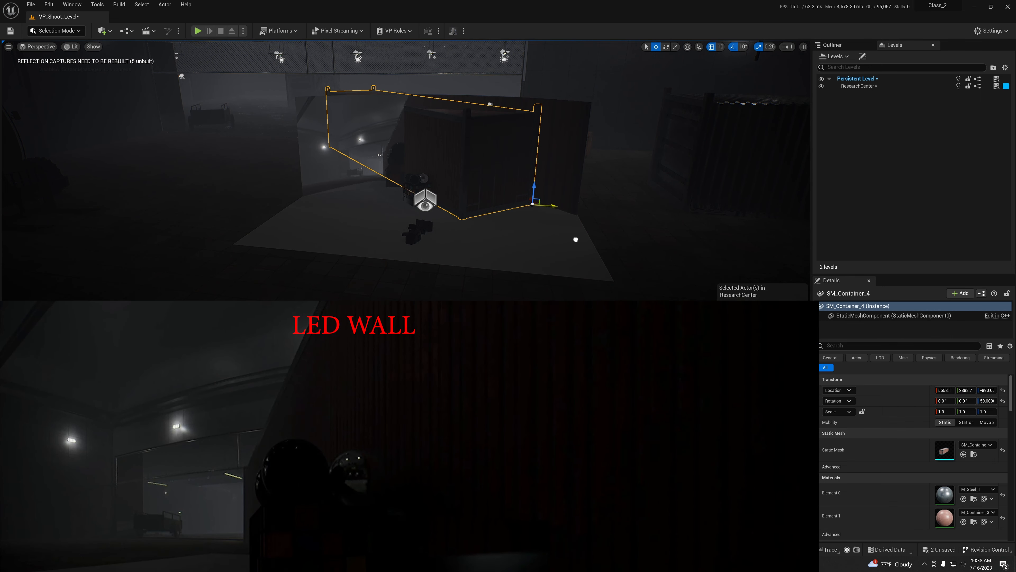
drag(533, 204, 461, 126)
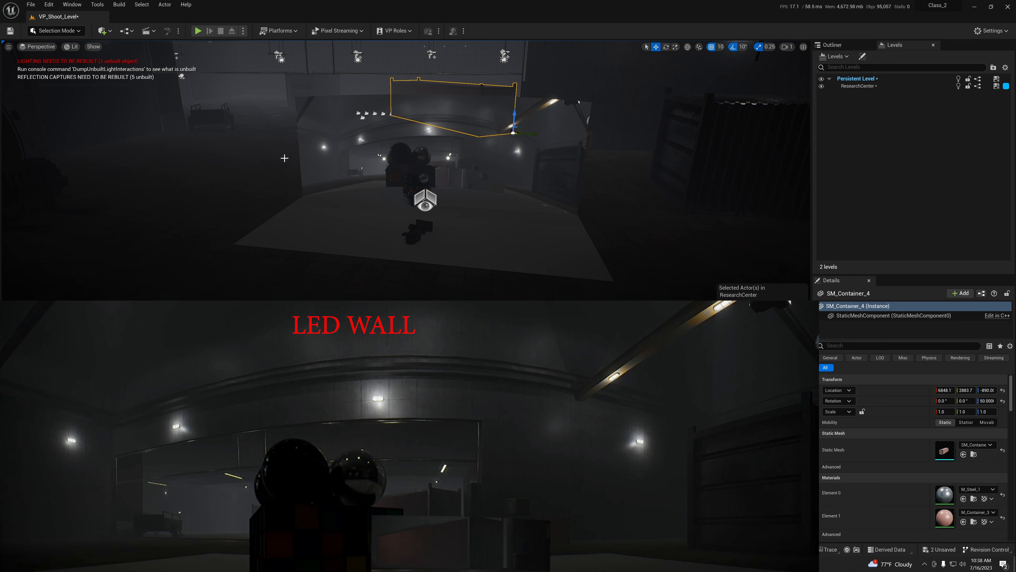
Step: Select the grouped forklift vehicle beside the stage and move it into the LED wall's view
mouse_move(236, 157)
alt+mouse_down()
mouse_move(329, 155)
mouse_move(336, 134)
mouse_move(257, 134)
mouse_move(322, 164)
mouse_move(278, 136)
mouse_move(230, 125)
mouse_move(304, 140)
mouse_move(242, 156)
alt+mouse_up()
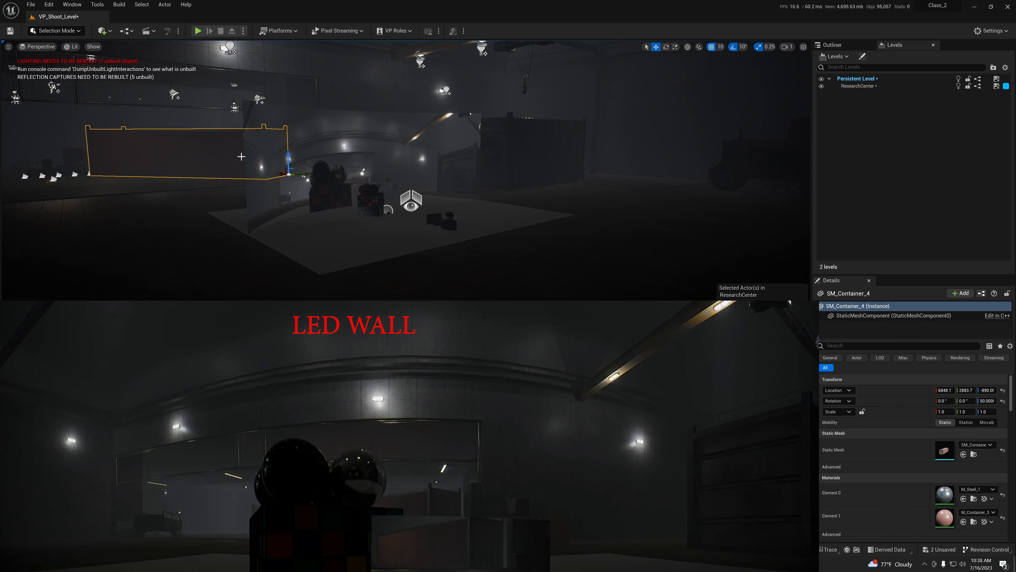
mouse_move(197, 189)
alt+mouse_down()
mouse_move(280, 185)
mouse_move(206, 187)
alt+mouse_up()
click(642, 121)
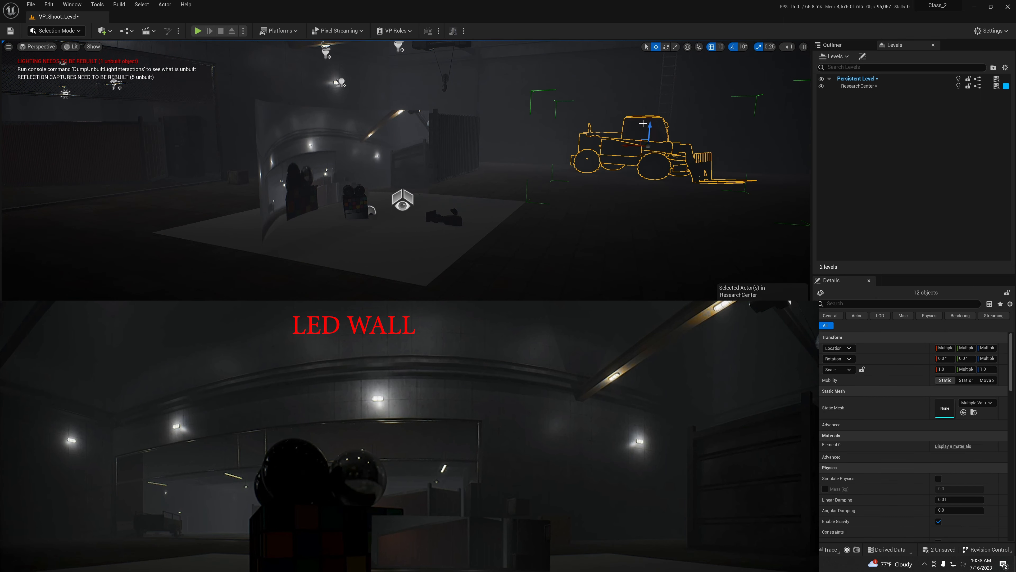
drag(625, 145, 294, 99)
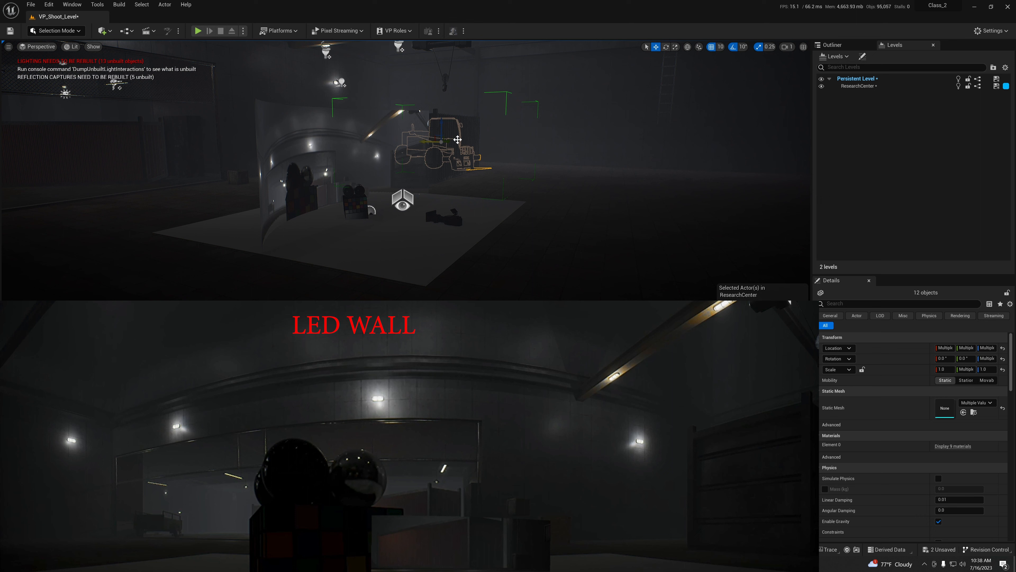
drag(443, 143, 322, 177)
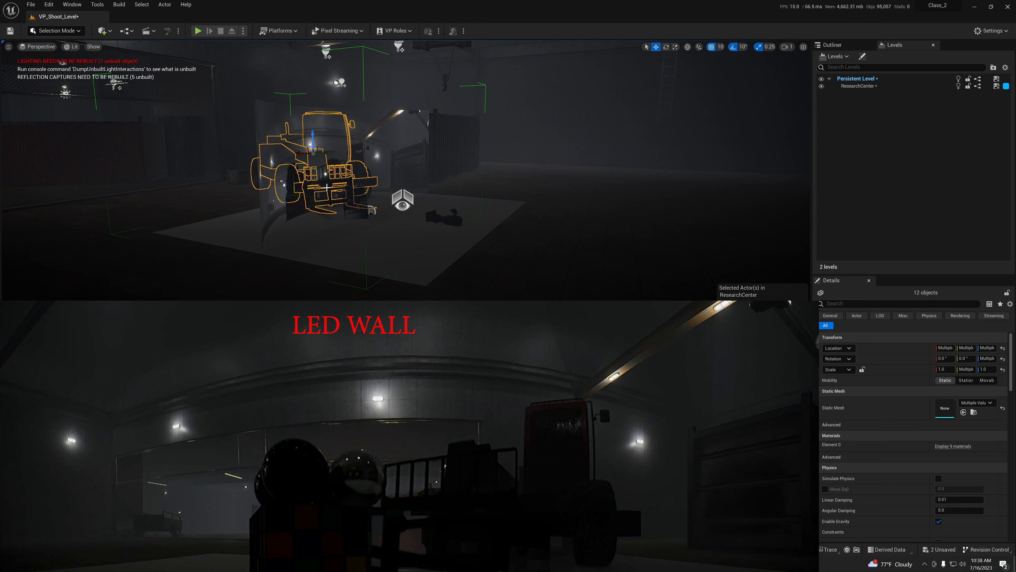
Step: Undo the moves of the forklift vehicle, the container and the SM_Box_26 crate
key(ctrl+z)
key(ctrl+z)
key(ctrl+z)
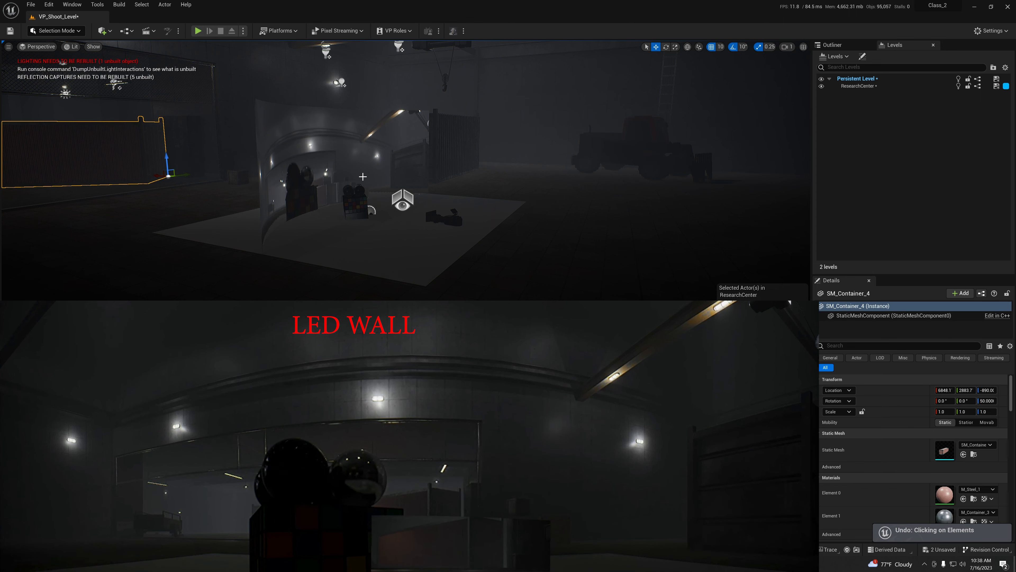
key(ctrl+z)
key(ctrl+z)
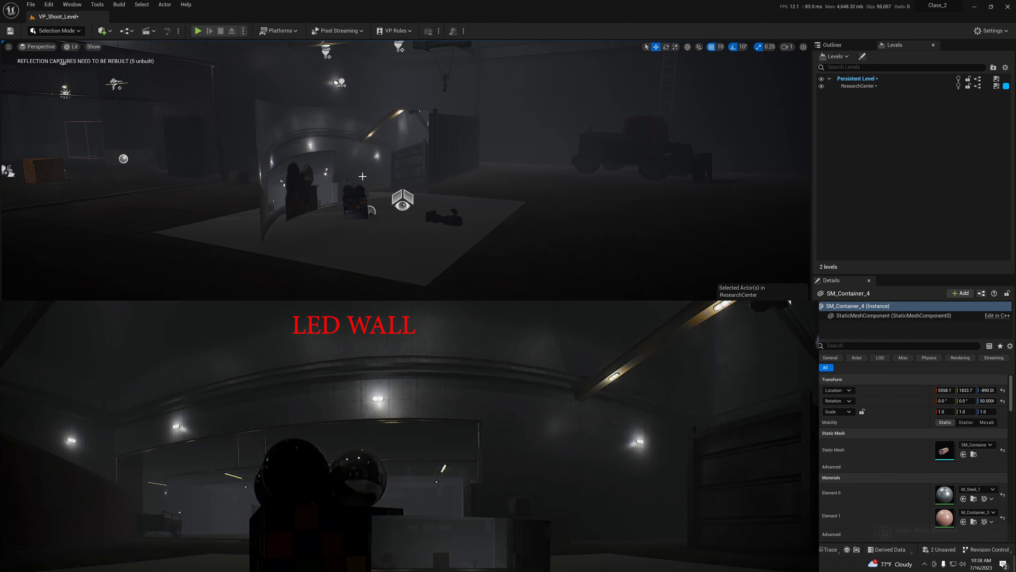
key(ctrl+z)
key(ctrl+z)
key(ctrl+z)
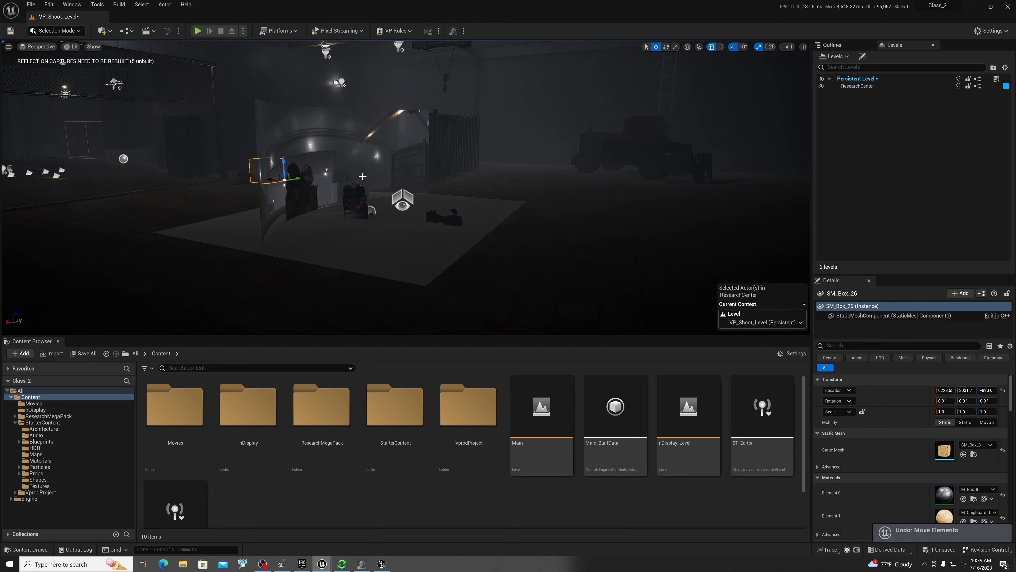
alt+drag(499, 146, 434, 186)
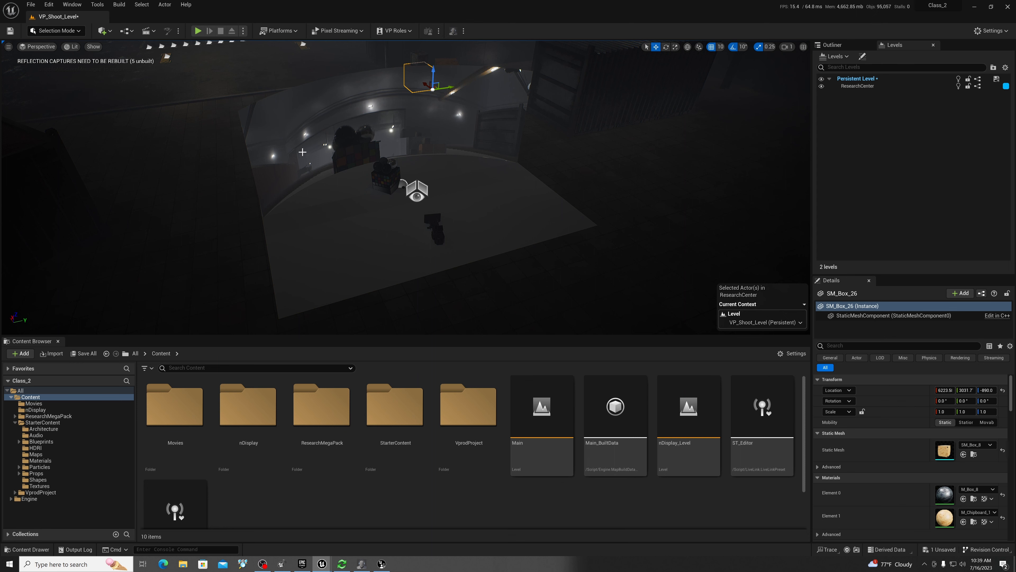
right_drag(213, 172, 158, 160)
key(w)
right_drag(437, 245, 437, 245)
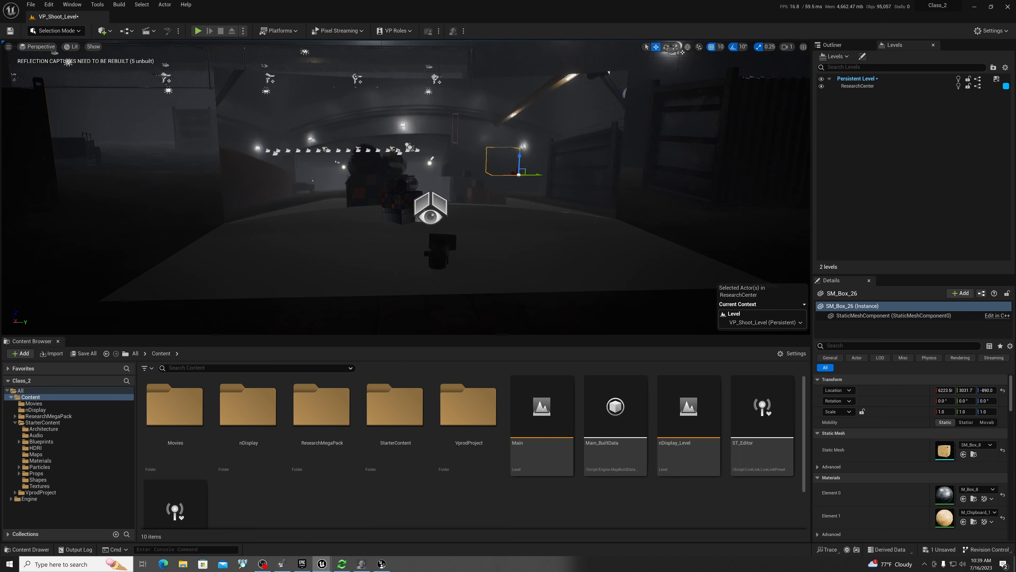